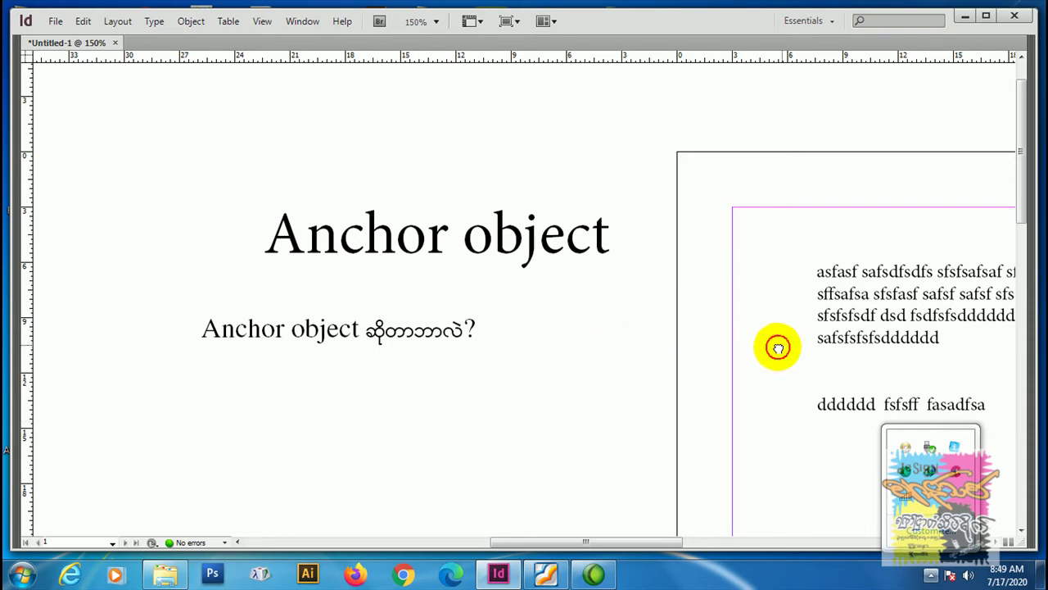
- Enlarge the body text frame so its left, right and top edges reach the page margins
{"action": "left_click_drag", "start_coordinate": [774, 344], "coordinate": [386, 303]}
{"action": "key", "text": "ctrl+minus"}
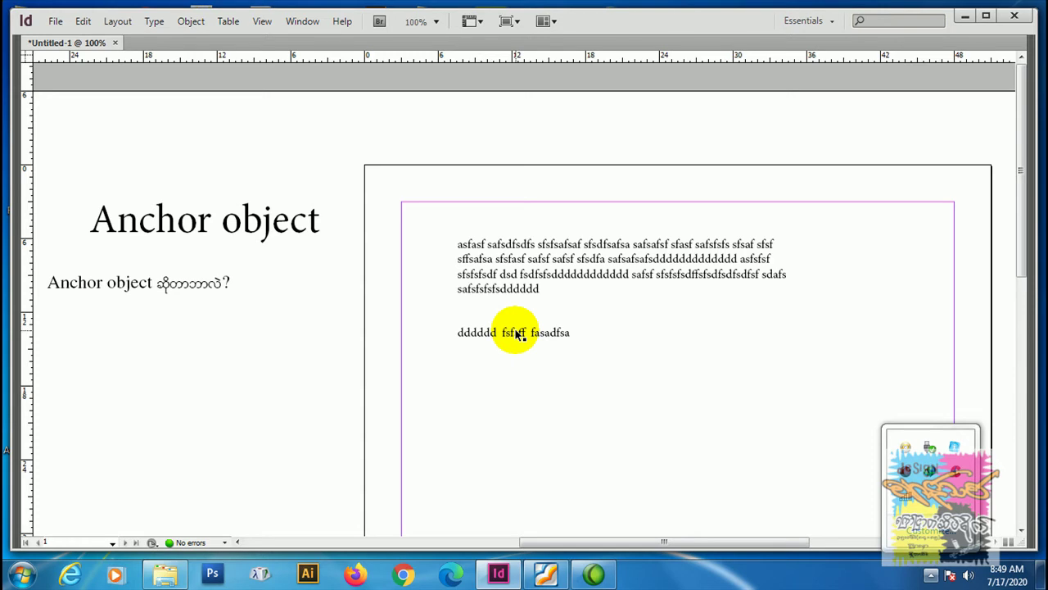
{"action": "left_click", "coordinate": [650, 276]}
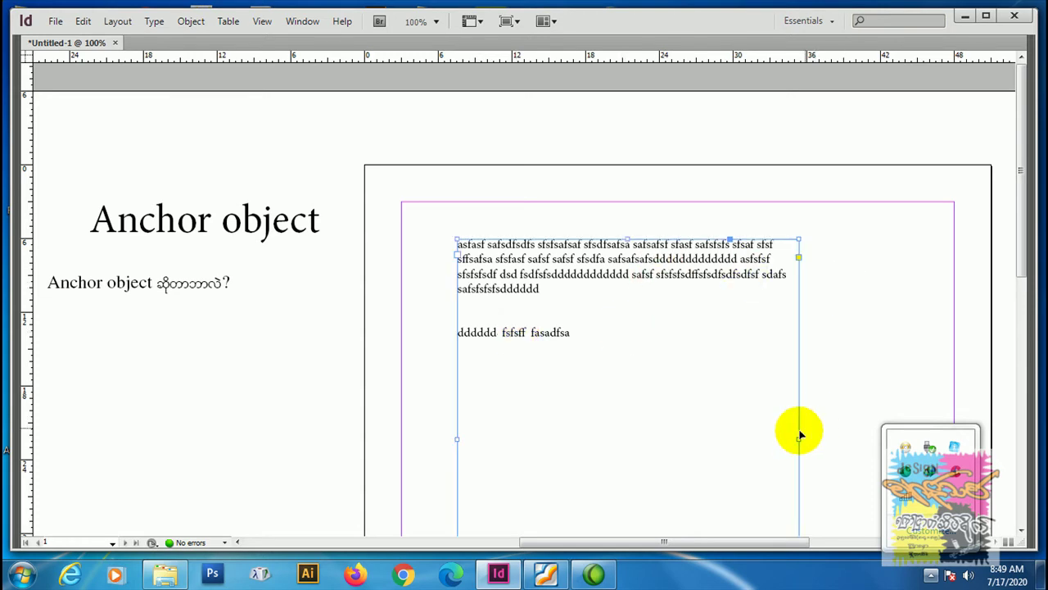
{"action": "left_click_drag", "start_coordinate": [800, 438], "coordinate": [950, 421]}
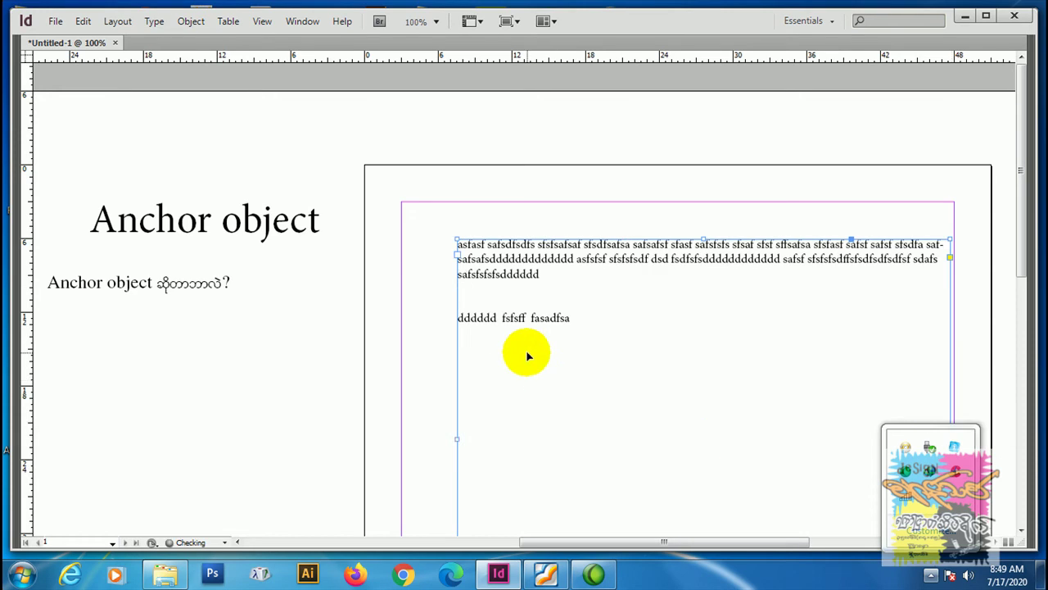
{"action": "left_click_drag", "start_coordinate": [453, 439], "coordinate": [403, 449]}
{"action": "left_click_drag", "start_coordinate": [675, 239], "coordinate": [678, 202]}
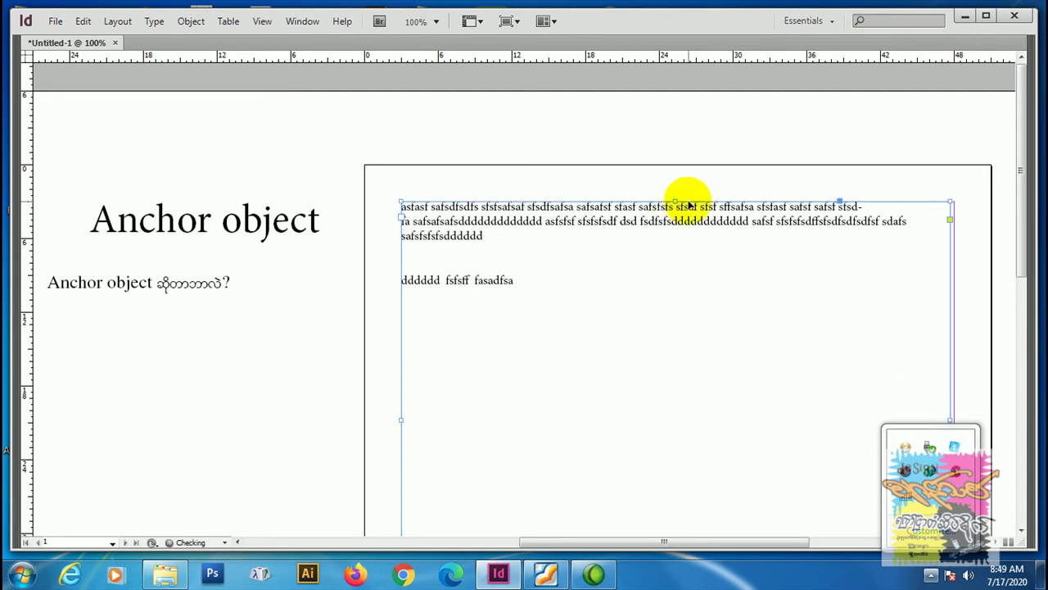
- Copy all the placeholder text in the frame and paste it repeatedly after the first paragraph to fill the page
{"action": "double_click", "coordinate": [457, 239]}
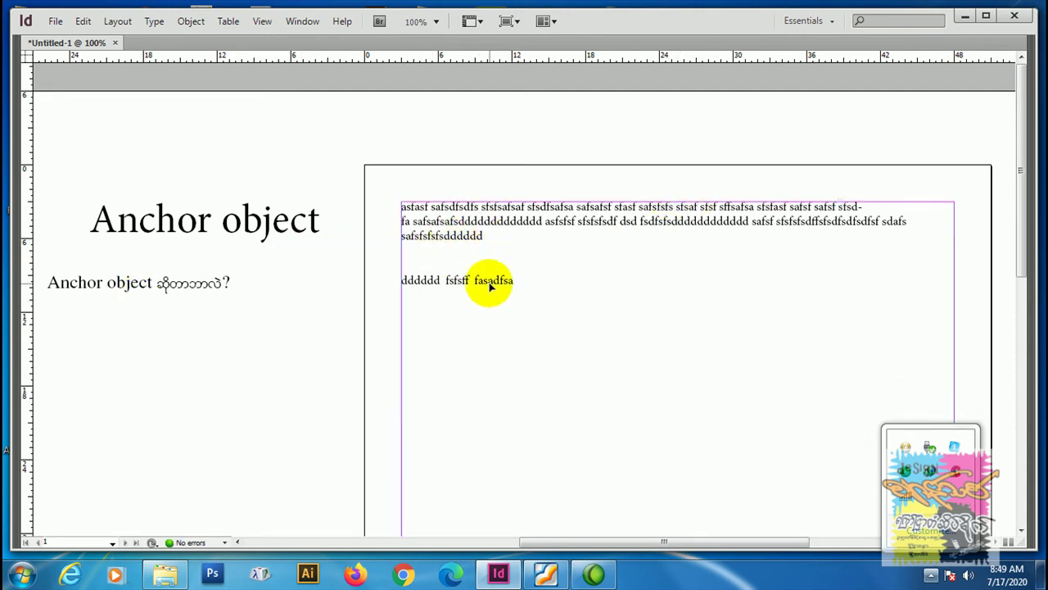
{"action": "left_click", "coordinate": [464, 236]}
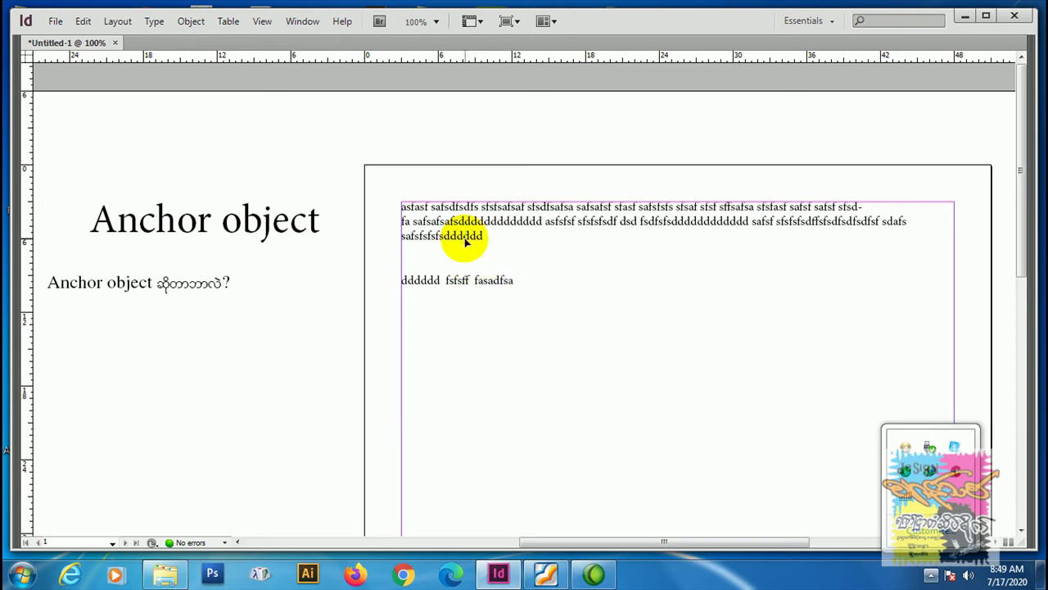
{"action": "key", "text": "ctrl+a"}
{"action": "key", "text": "ctrl+s"}
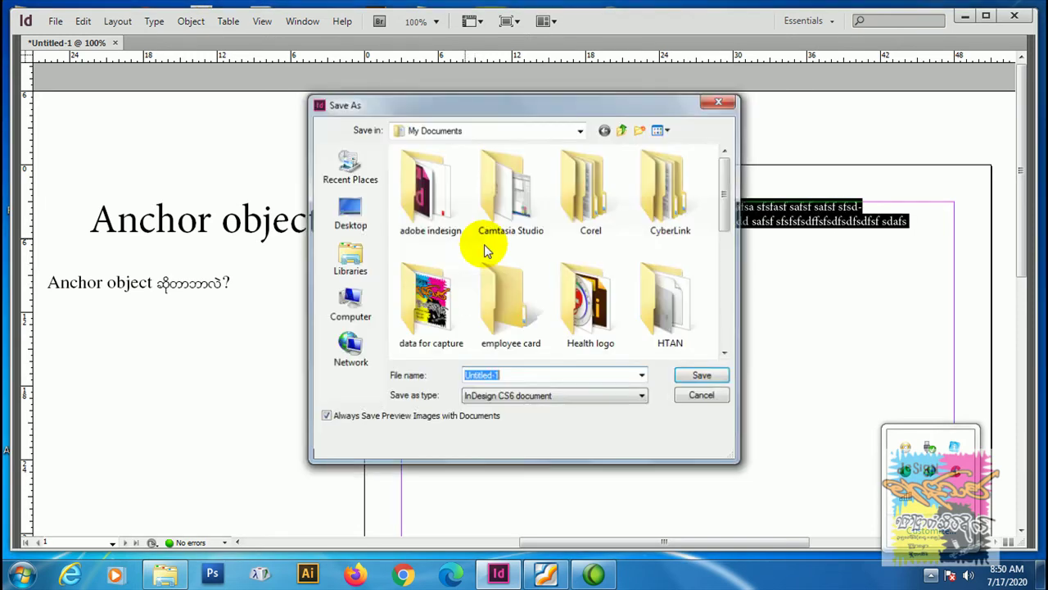
{"action": "left_click", "coordinate": [680, 398]}
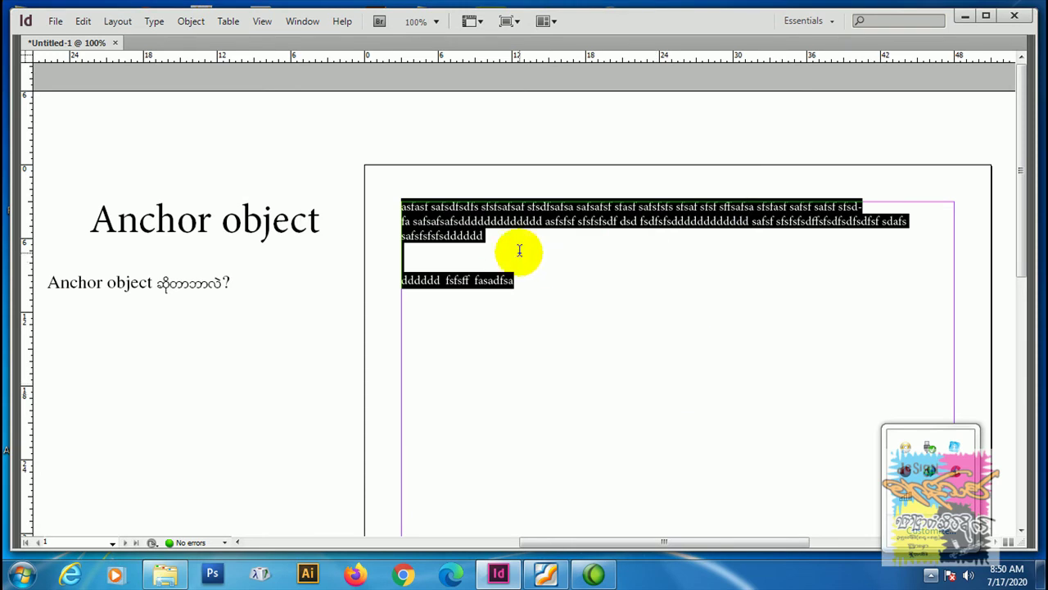
{"action": "left_click", "coordinate": [485, 238]}
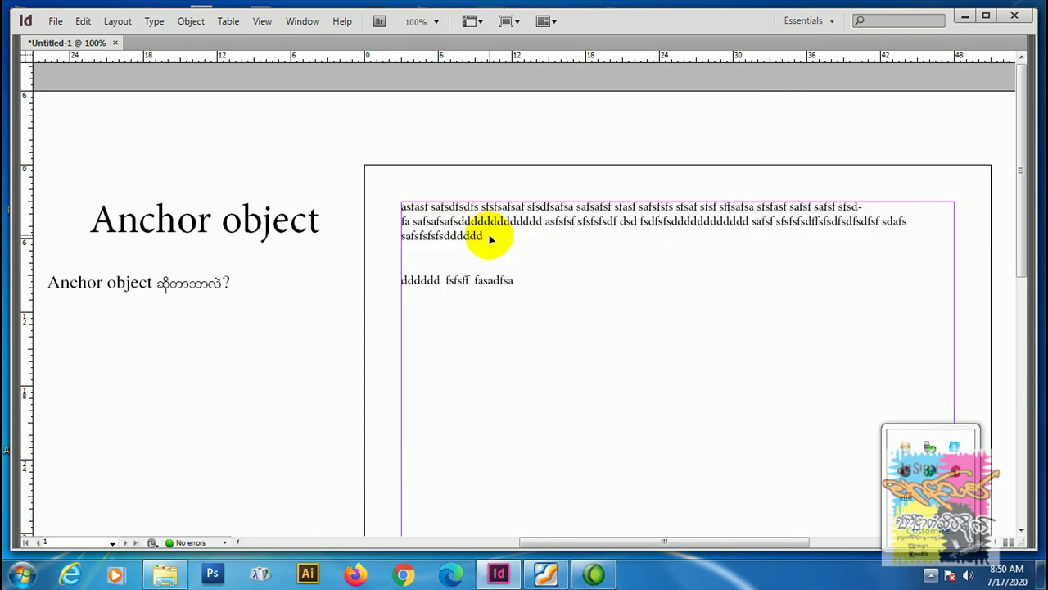
{"action": "key", "text": "ctrl+v"}
{"action": "key", "text": "ctrl+v"}
{"action": "key", "text": "ctrl+v"}
{"action": "scroll", "coordinate": [565, 282], "scroll_direction": "down", "scroll_amount": 2}
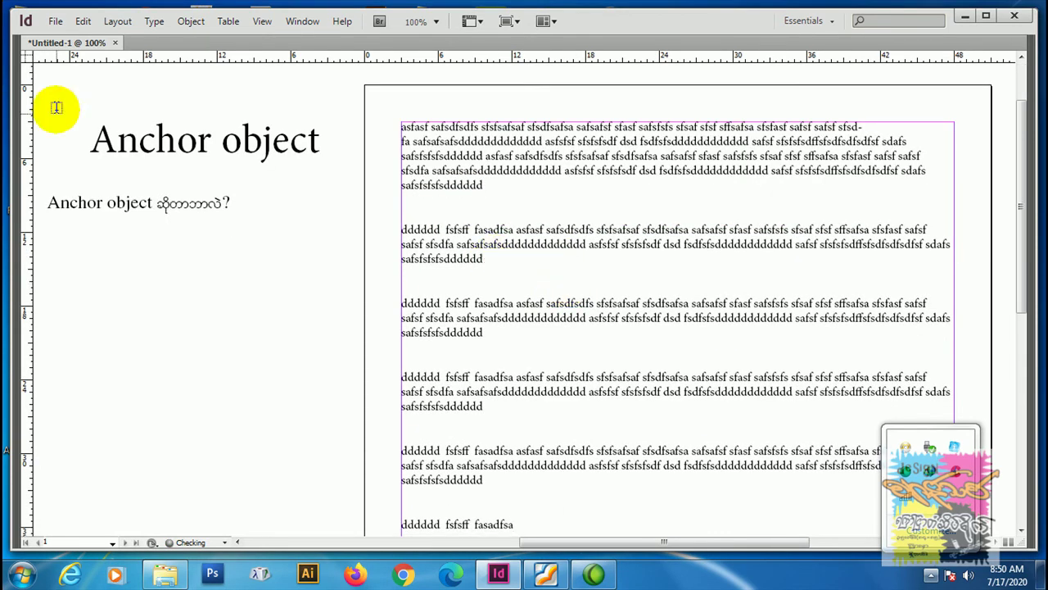
{"action": "key", "text": "Escape"}
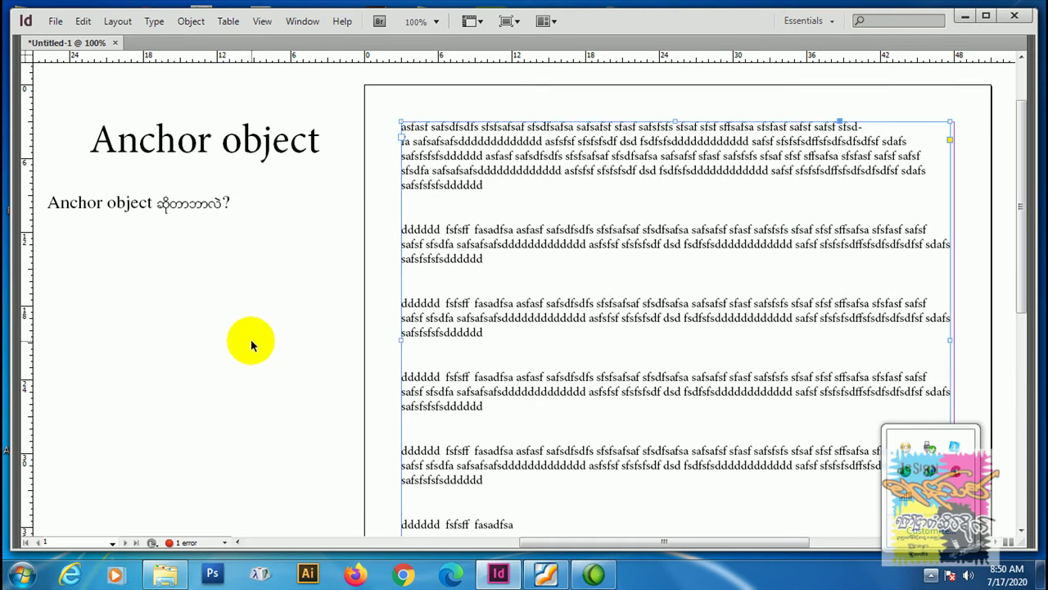
- Show the panels and draw an ellipse about 7p2 wide and 8p1 high on the pasteboard beside the page
{"action": "key", "text": "Tab"}
{"action": "left_click_drag", "start_coordinate": [485, 169], "coordinate": [121, 374]}
{"action": "left_click", "coordinate": [130, 321]}
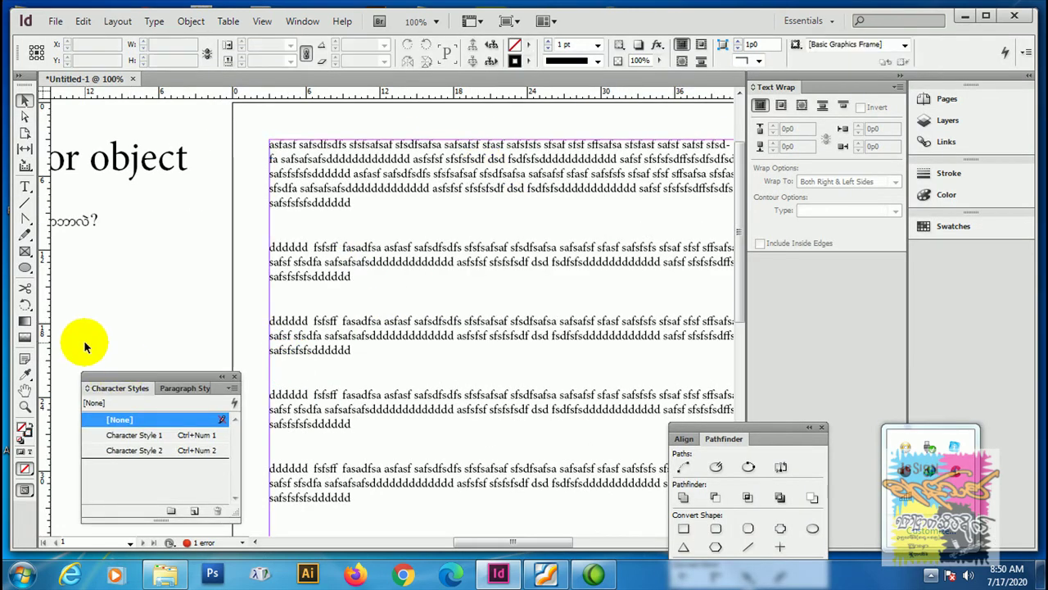
{"action": "left_click", "coordinate": [25, 270]}
{"action": "left_click_drag", "start_coordinate": [124, 248], "coordinate": [213, 348]}
{"action": "left_click", "coordinate": [25, 100]}
{"action": "left_click", "coordinate": [227, 221]}
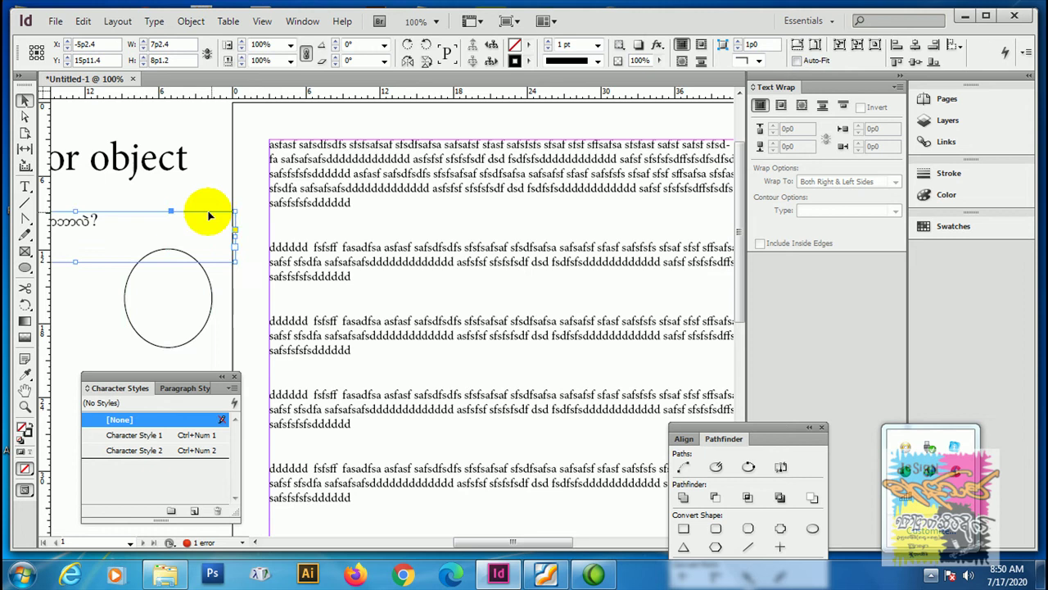
- Fill the ellipse with the magenta swatch C=0 M=100 Y=0 K=0
{"action": "left_click", "coordinate": [210, 288]}
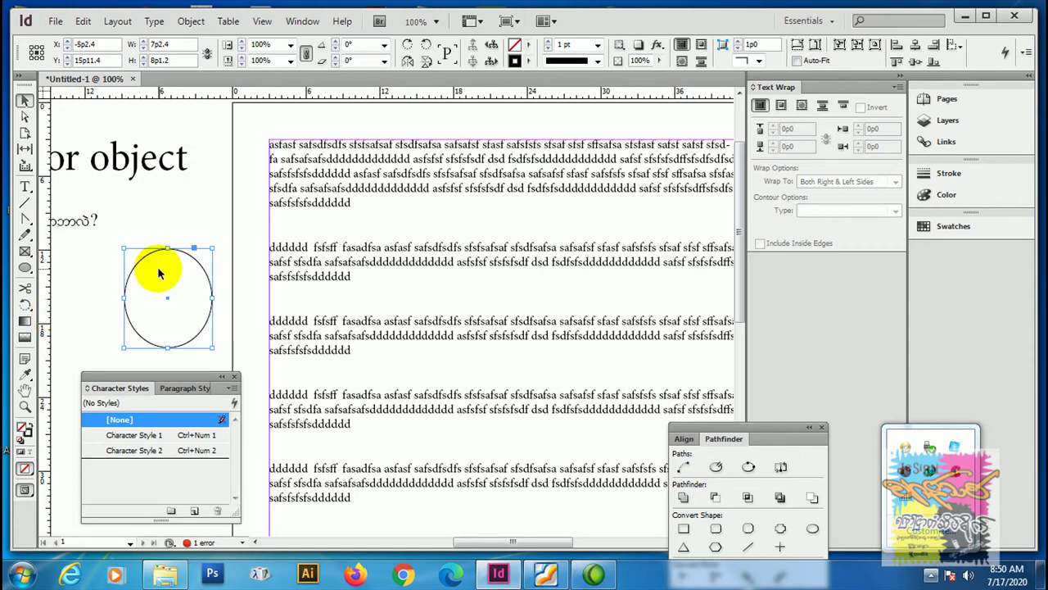
{"action": "left_click", "coordinate": [528, 44]}
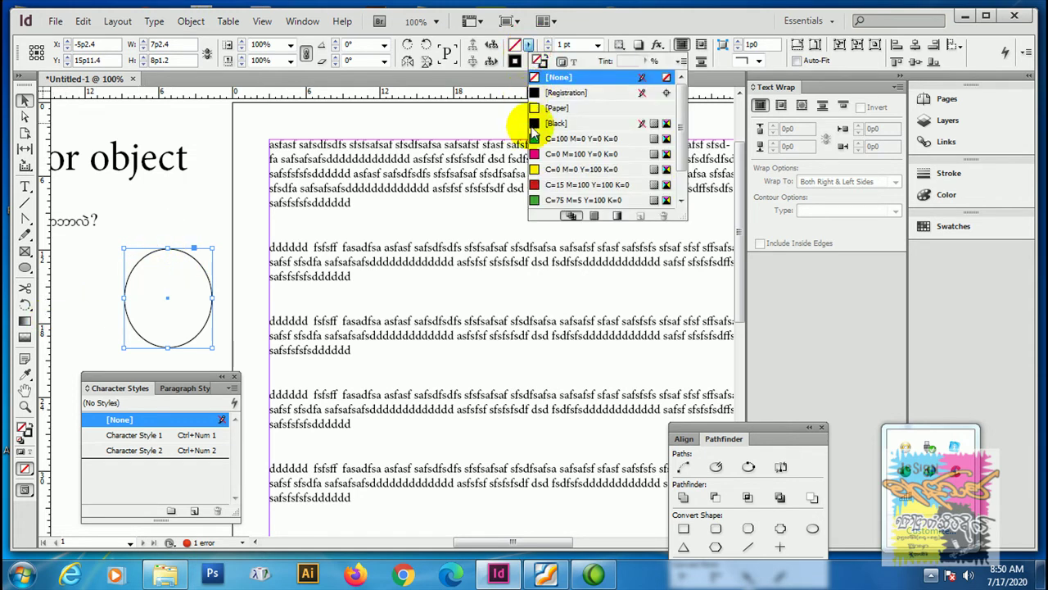
{"action": "left_click", "coordinate": [534, 154]}
{"action": "left_click", "coordinate": [107, 284]}
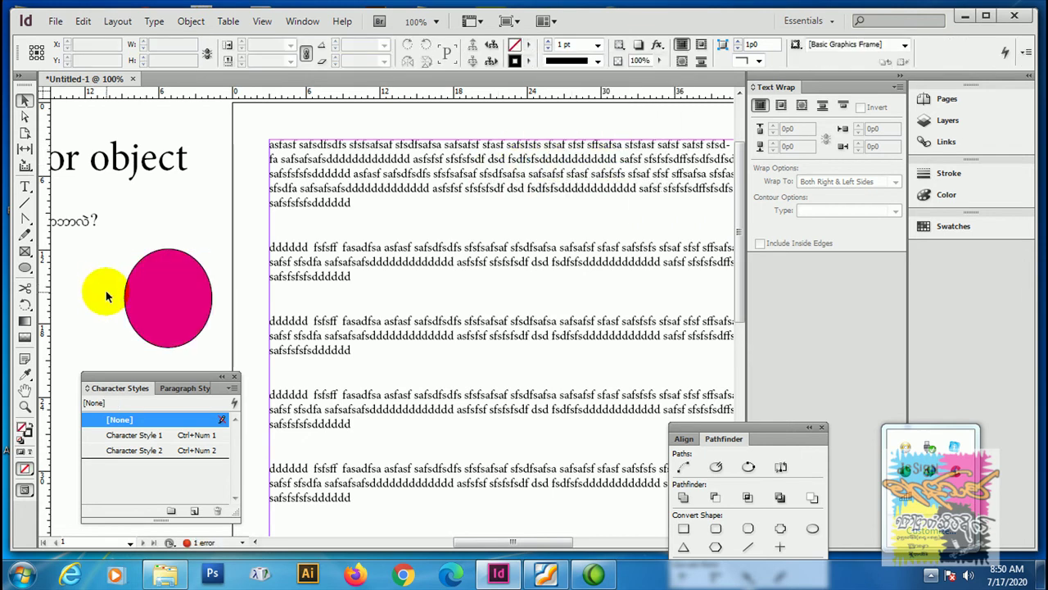
- Move the magenta ellipse into the body text between the second and third paragraphs and wrap the text around its bounding box
{"action": "left_click", "coordinate": [173, 291]}
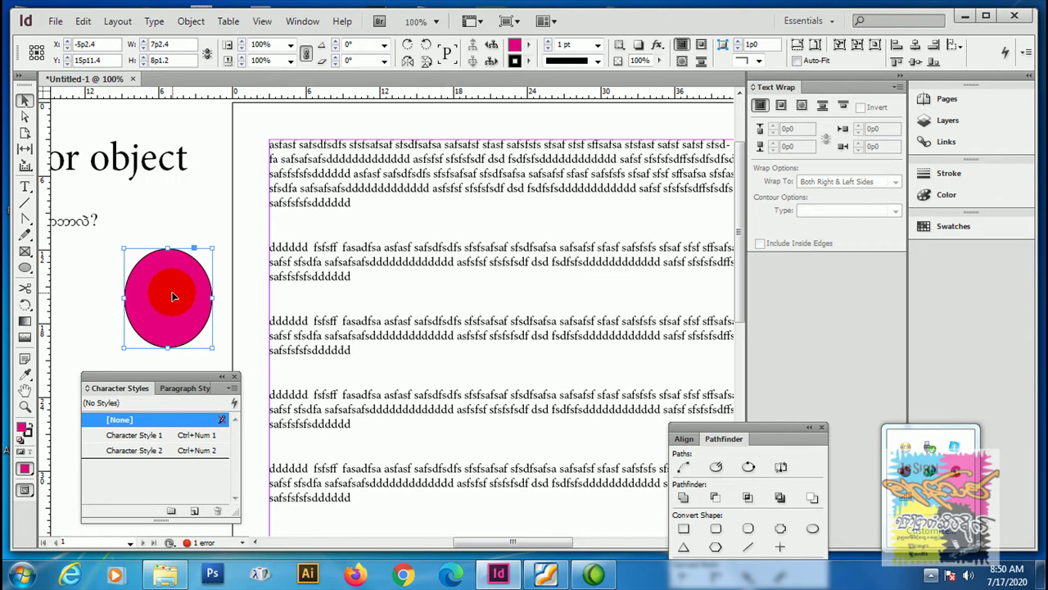
{"action": "left_click_drag", "start_coordinate": [173, 296], "coordinate": [392, 275]}
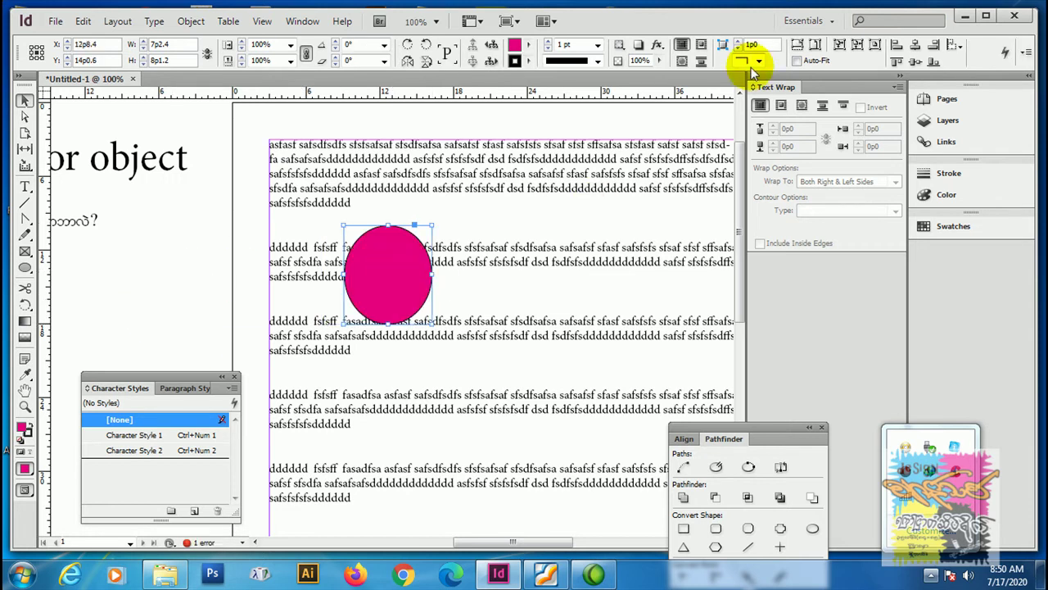
{"action": "left_click", "coordinate": [702, 46]}
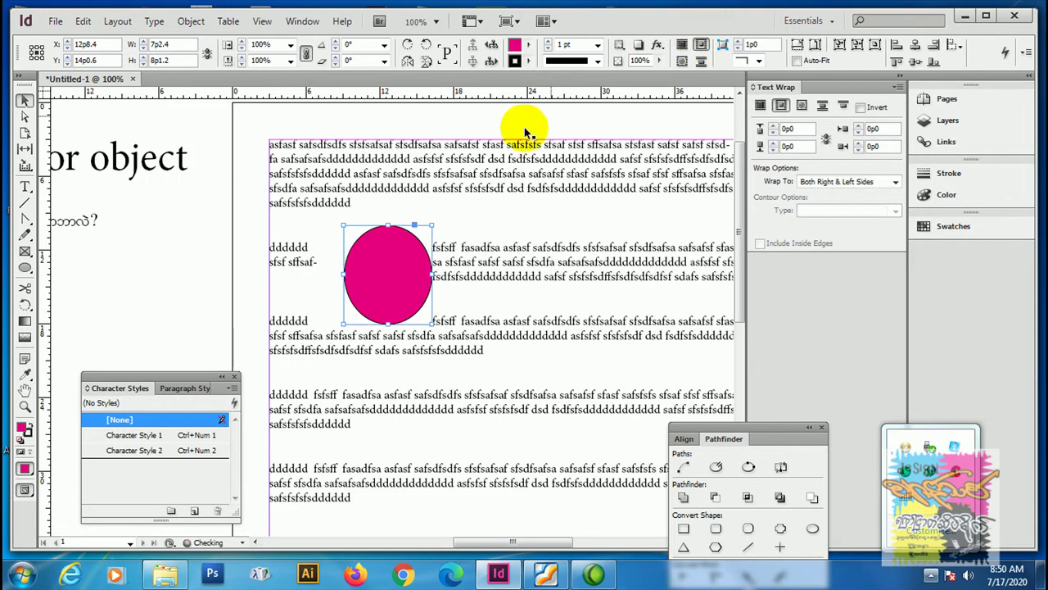
{"action": "left_click_drag", "start_coordinate": [410, 292], "coordinate": [490, 303]}
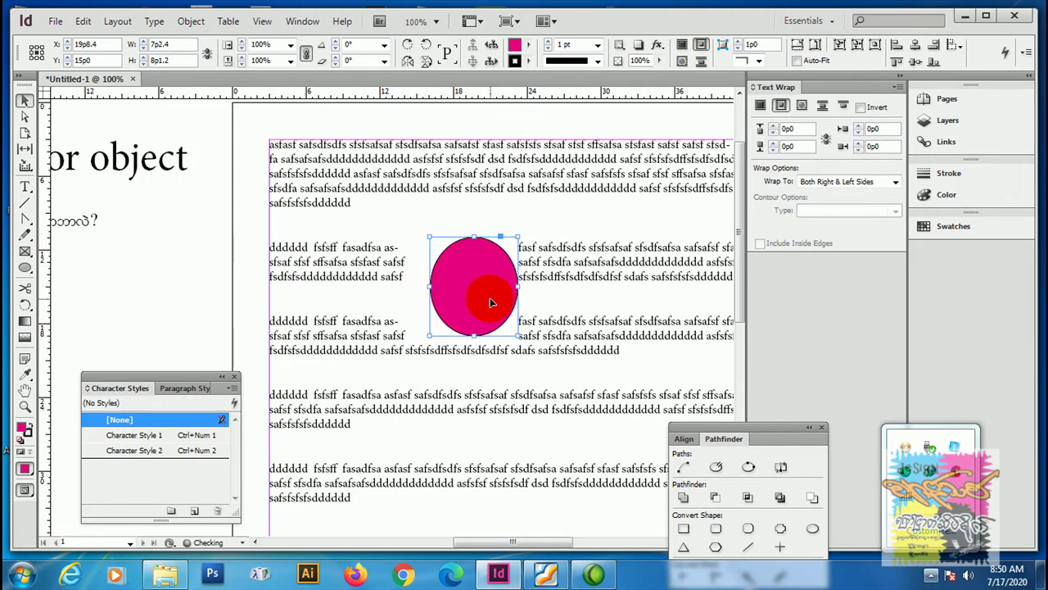
{"action": "left_click_drag", "start_coordinate": [489, 303], "coordinate": [467, 295]}
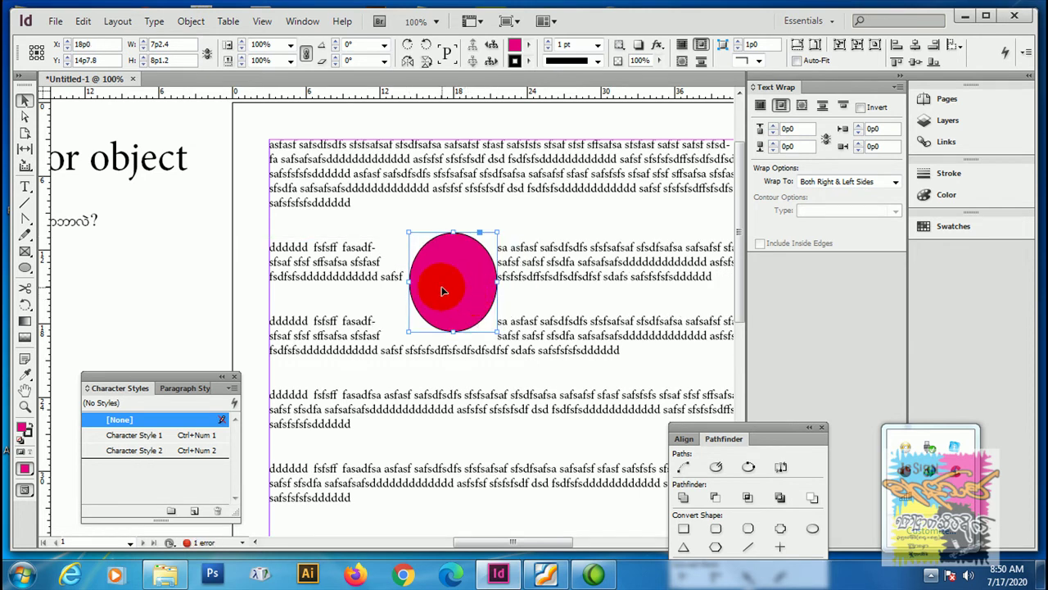
- Insert four blank lines above the first paragraph of the body text
{"action": "double_click", "coordinate": [318, 173]}
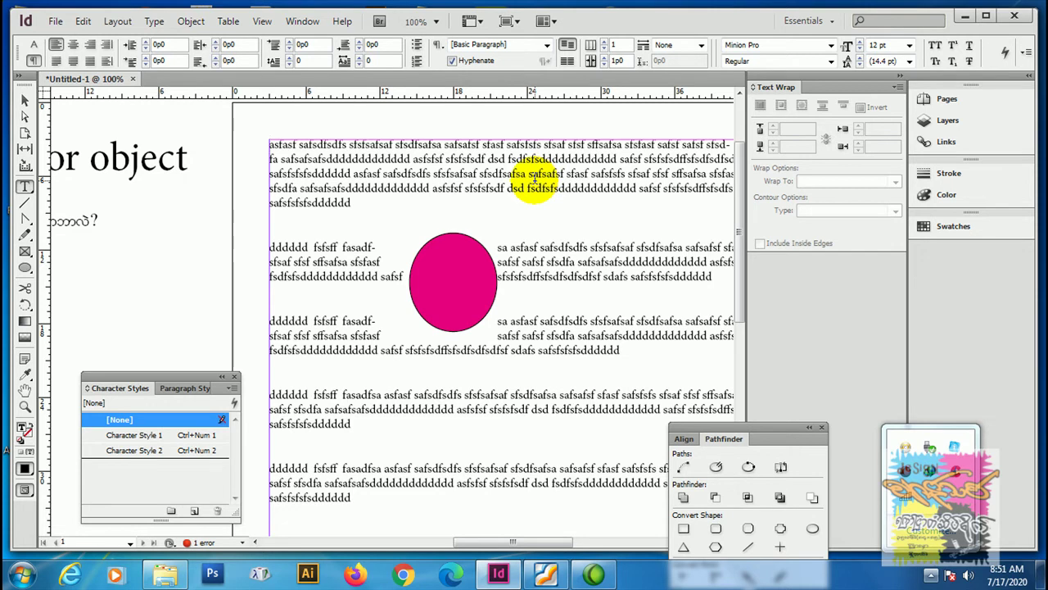
{"action": "key", "text": "Return"}
{"action": "key", "text": "Return"}
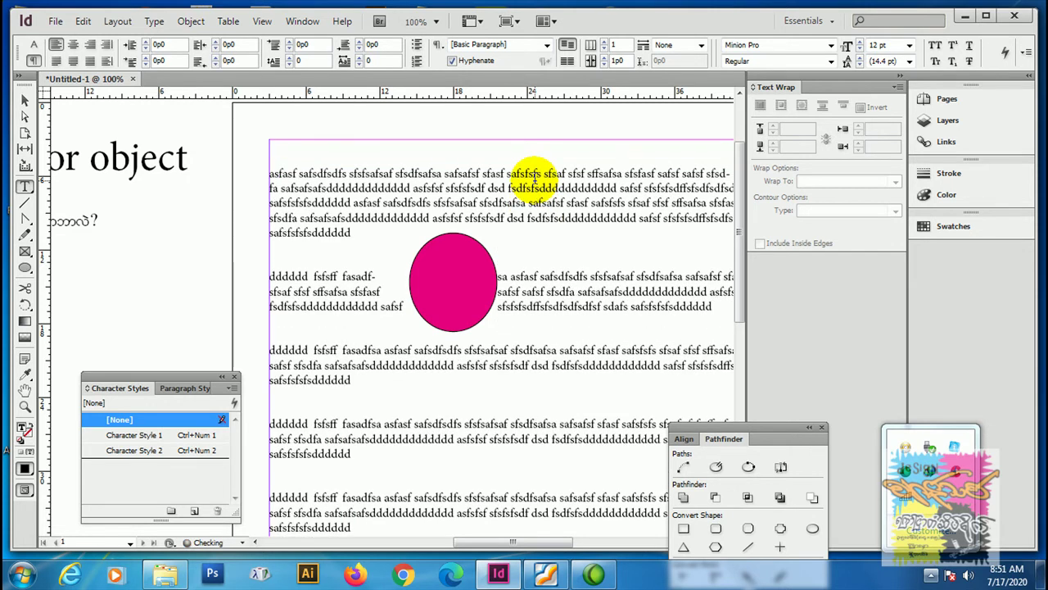
{"action": "key", "text": "Return"}
{"action": "key", "text": "Return"}
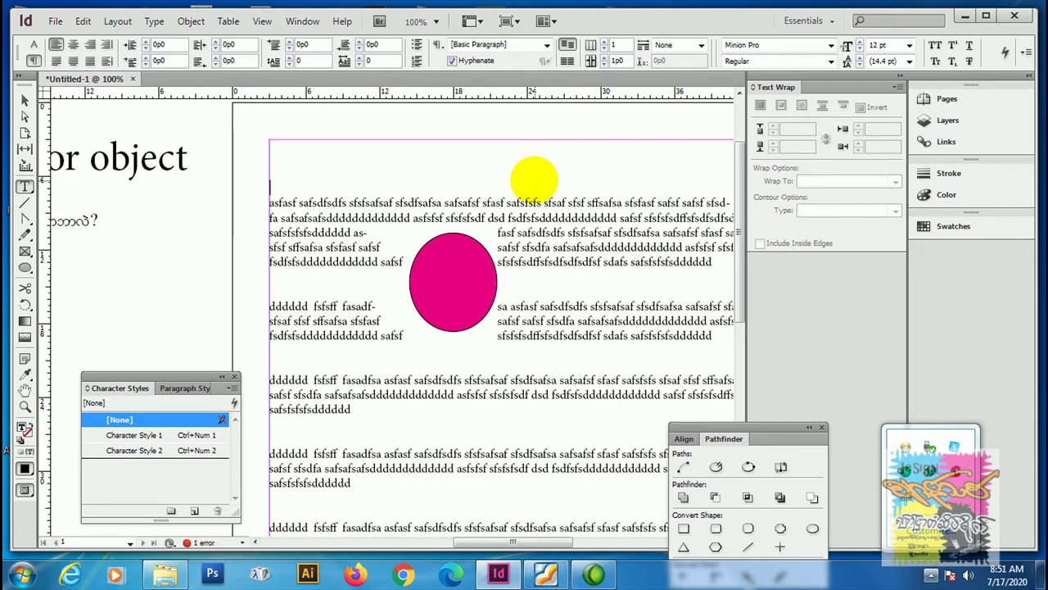
- Move the magenta ellipse down to the third paragraph of the body text and deselect it
{"action": "left_click", "coordinate": [25, 103]}
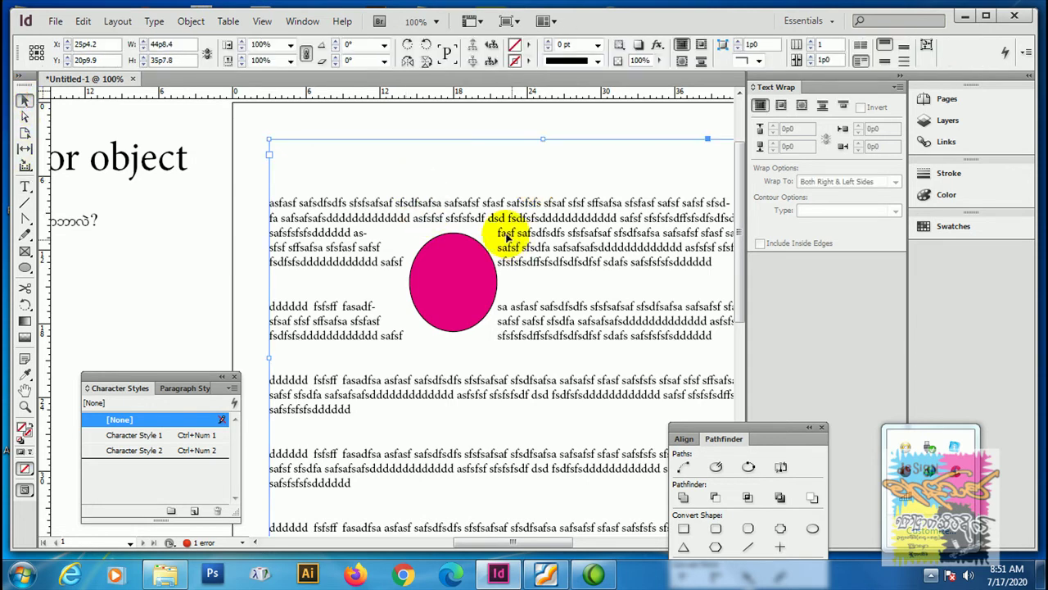
{"action": "left_click", "coordinate": [461, 281]}
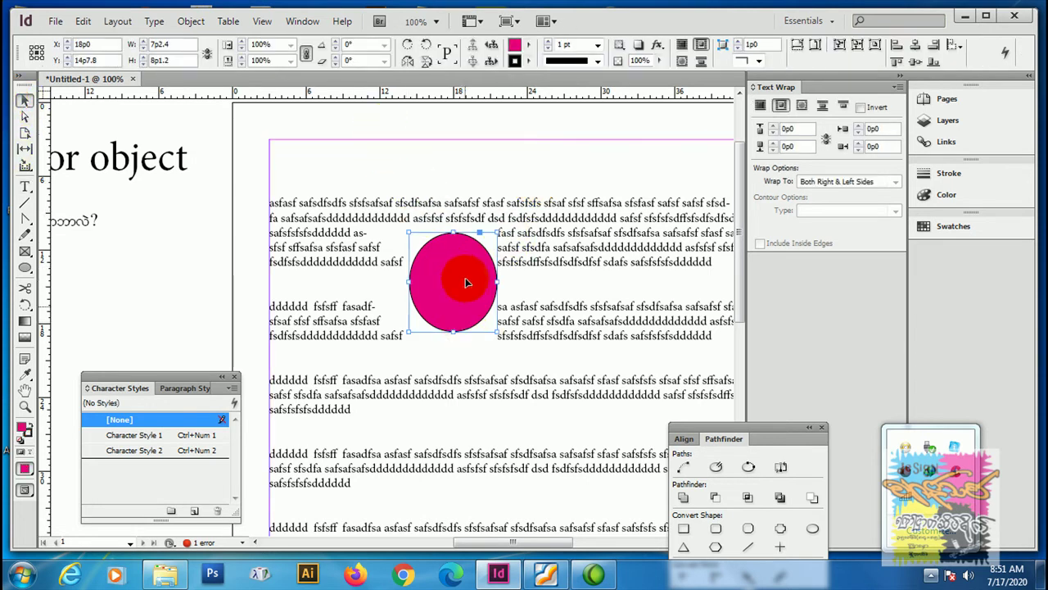
{"action": "mouse_move", "coordinate": [469, 284]}
{"action": "left_mouse_down"}
{"action": "mouse_move", "coordinate": [463, 373]}
{"action": "mouse_move", "coordinate": [434, 373]}
{"action": "mouse_move", "coordinate": [426, 361]}
{"action": "left_mouse_up"}
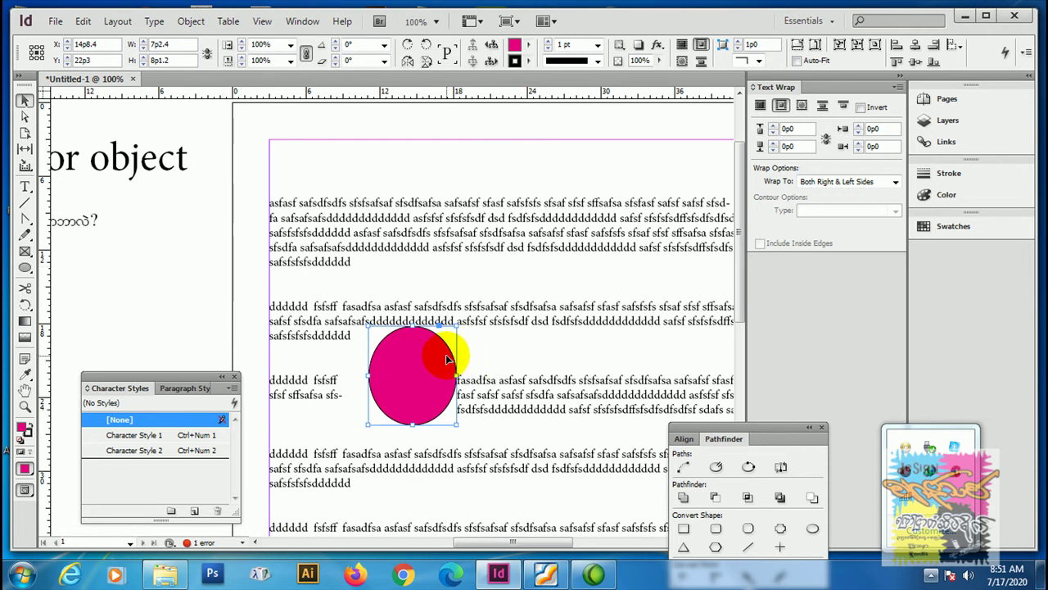
{"action": "left_click", "coordinate": [444, 355]}
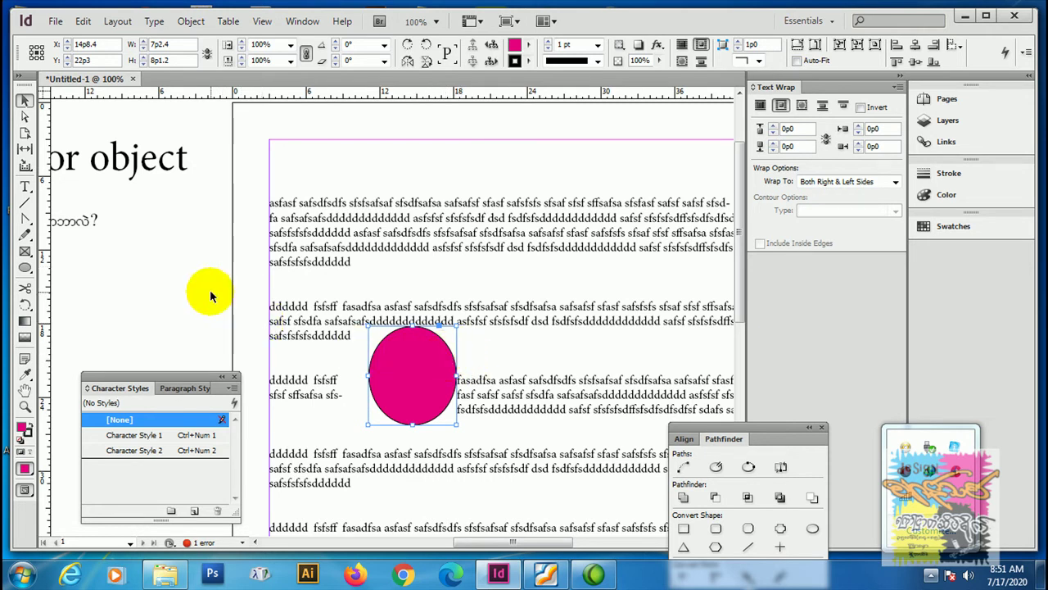
{"action": "left_click", "coordinate": [210, 297]}
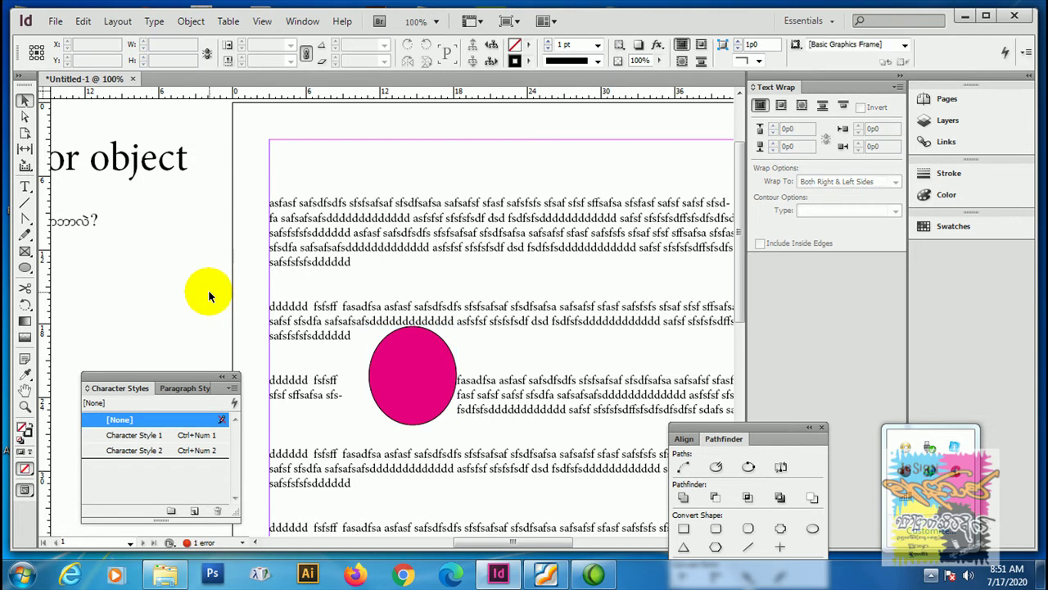
- Cut the magenta ellipse and paste it inline in the text at the end of the first paragraph
{"action": "left_click", "coordinate": [442, 358]}
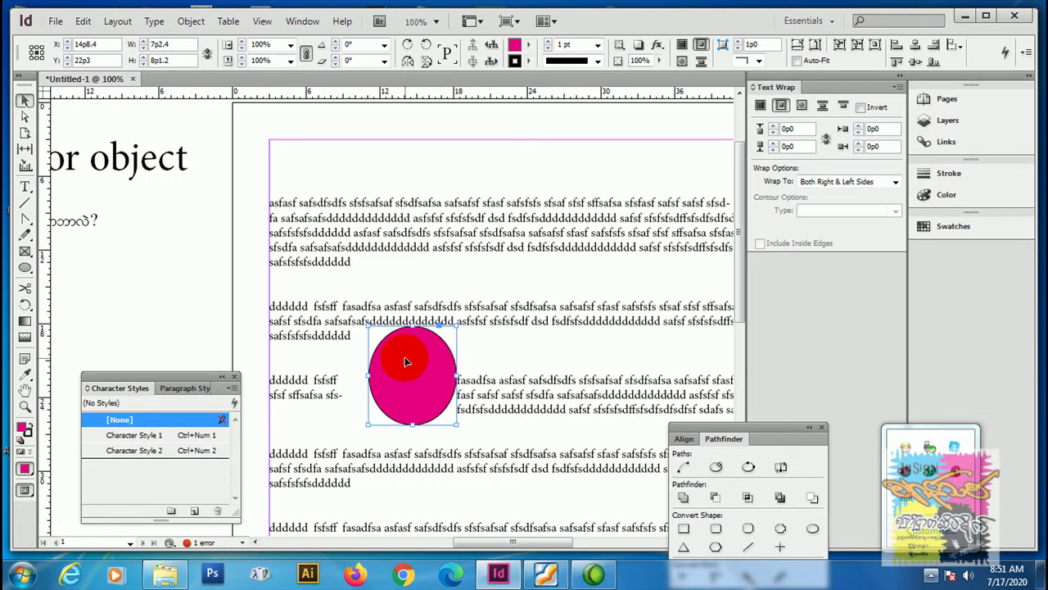
{"action": "left_click_drag", "start_coordinate": [406, 361], "coordinate": [206, 292]}
{"action": "right_click", "coordinate": [205, 293]}
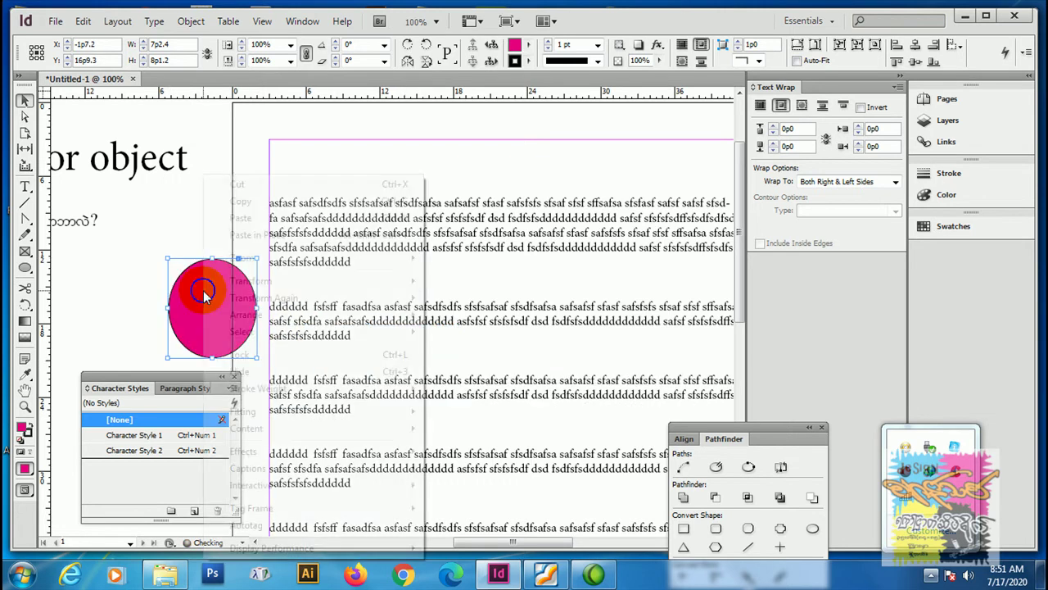
{"action": "left_click", "coordinate": [276, 185]}
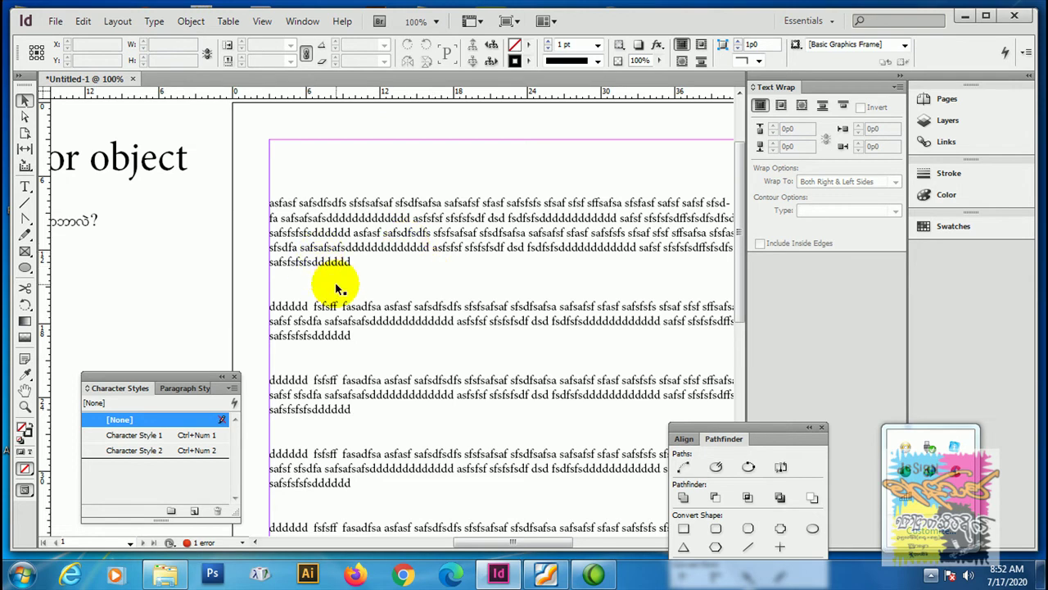
{"action": "double_click", "coordinate": [348, 262]}
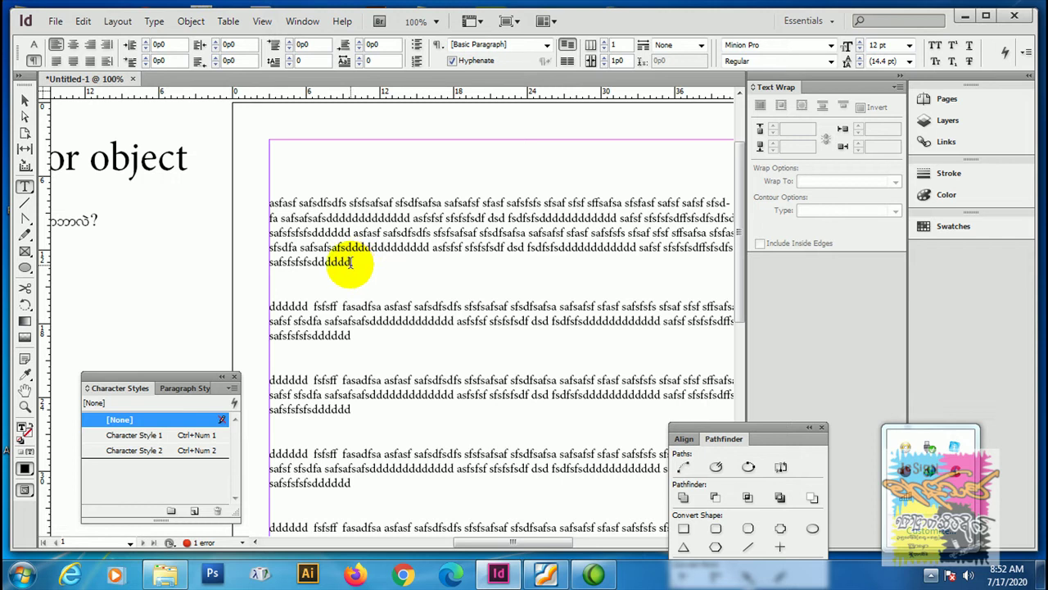
{"action": "right_click", "coordinate": [352, 262]}
{"action": "left_click", "coordinate": [387, 137]}
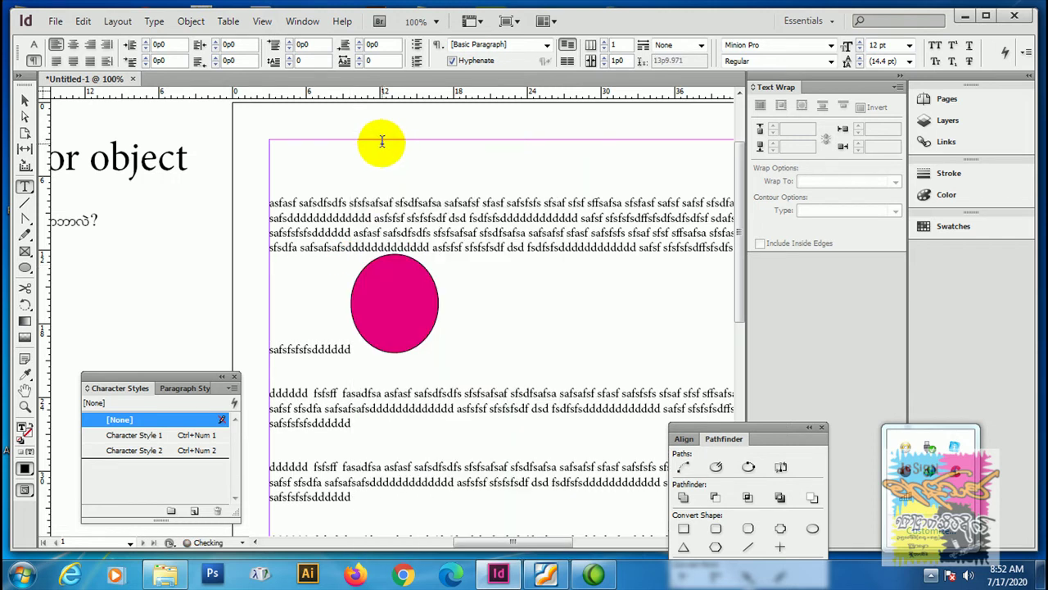
{"action": "left_click", "coordinate": [25, 98]}
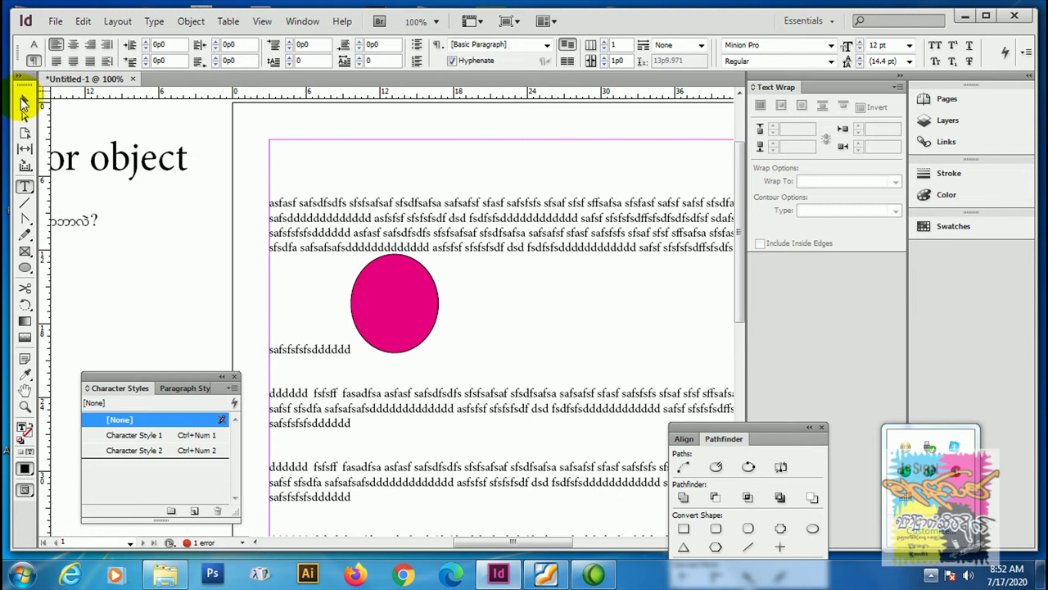
- Select the magenta ellipse anchored in the first paragraph
{"action": "left_click", "coordinate": [418, 322]}
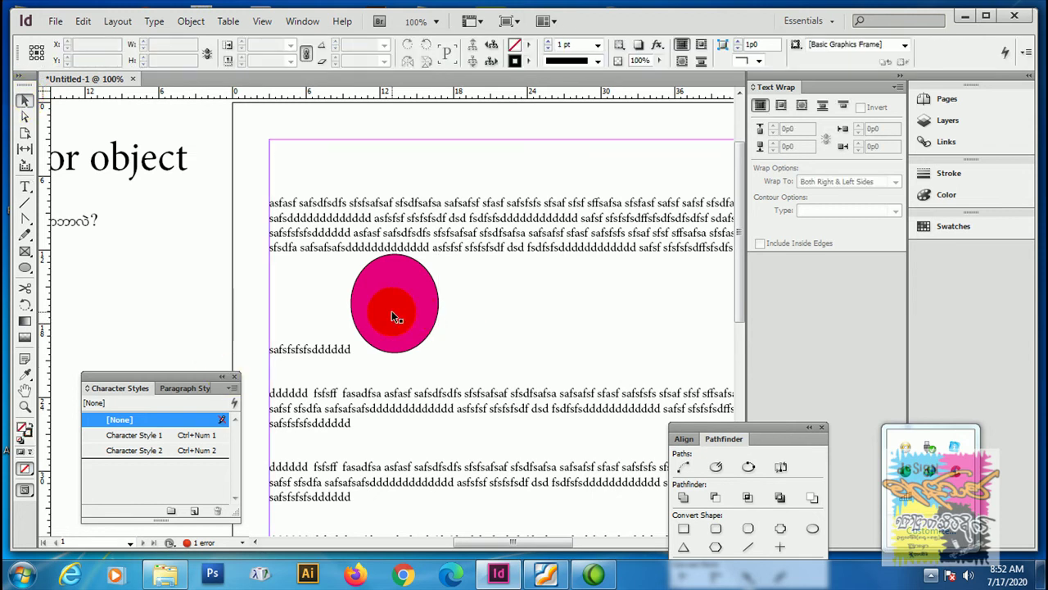
{"action": "left_click", "coordinate": [391, 310]}
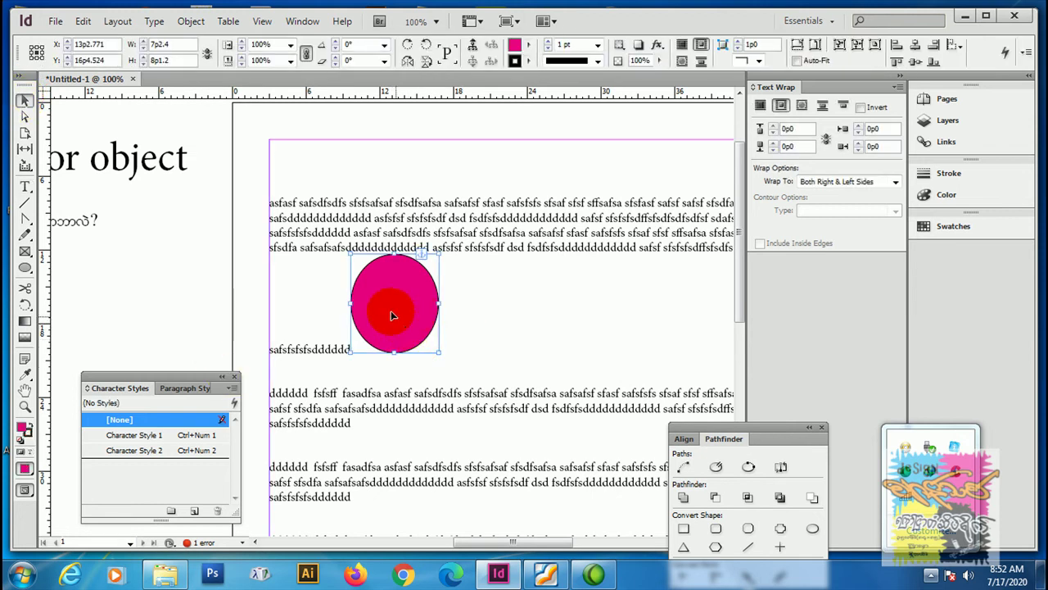
{"action": "left_click", "coordinate": [418, 316]}
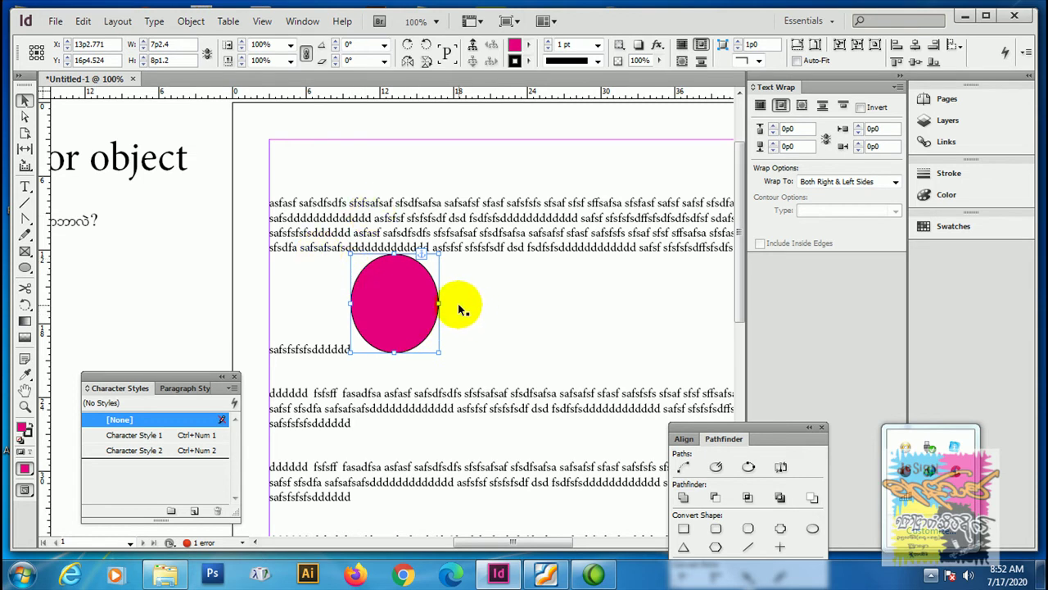
- Insert eight blank lines before the second line of the first paragraph to push the anchored ellipse down with the text
{"action": "double_click", "coordinate": [270, 220]}
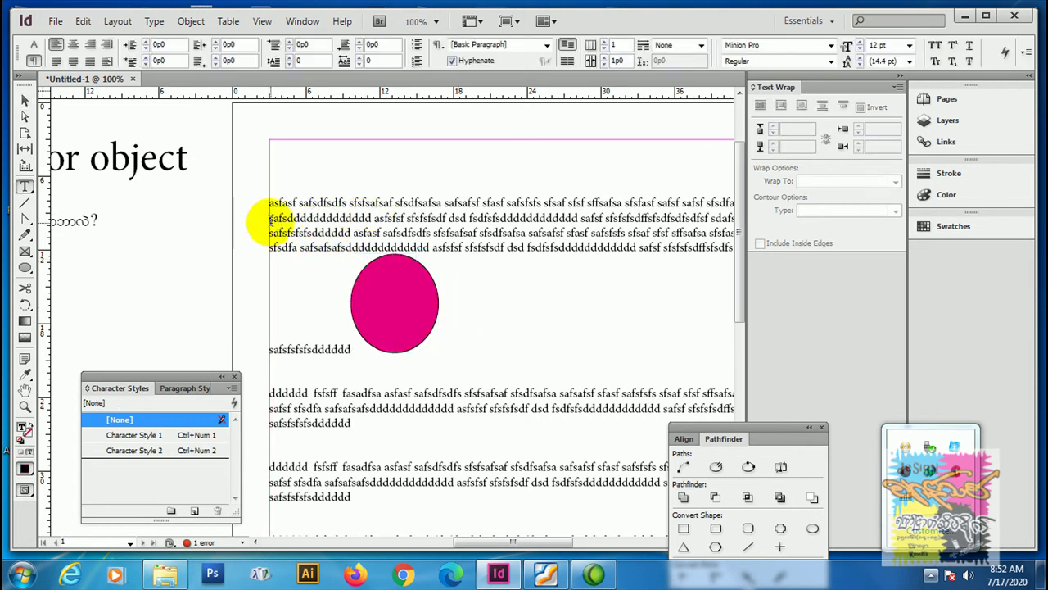
{"action": "key", "text": "Return"}
{"action": "key", "text": "Return"}
{"action": "key", "text": "Return"}
{"action": "key", "text": "Return"}
{"action": "key", "text": "Return"}
{"action": "key", "text": "Return"}
{"action": "key", "text": "Return"}
{"action": "key", "text": "Return"}
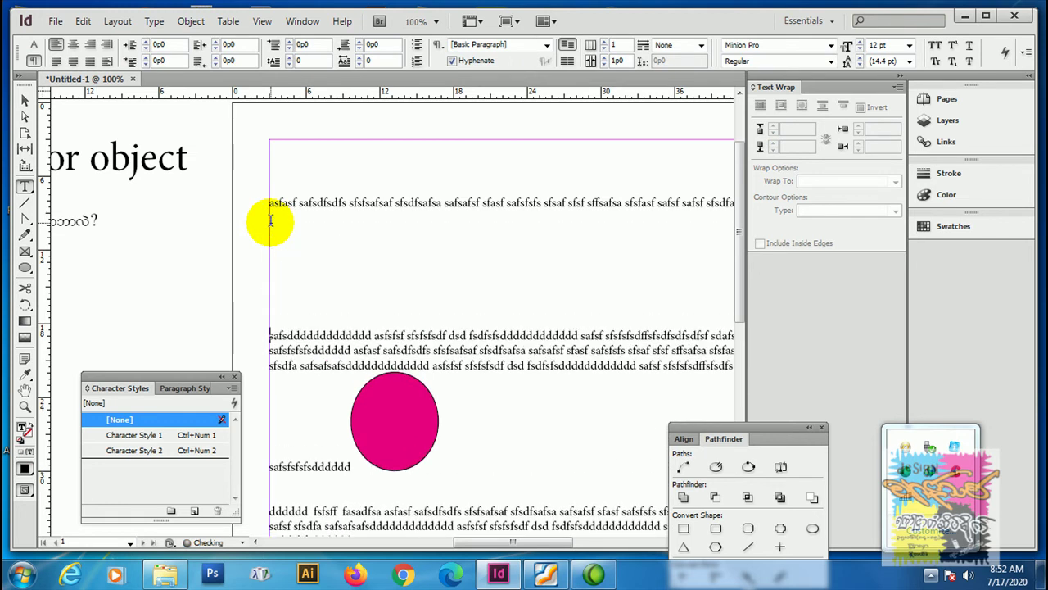
- Delete the blank lines above the second line of the first paragraph
{"action": "key", "text": "BackSpace"}
{"action": "key", "text": "BackSpace"}
{"action": "key", "text": "BackSpace"}
{"action": "key", "text": "BackSpace"}
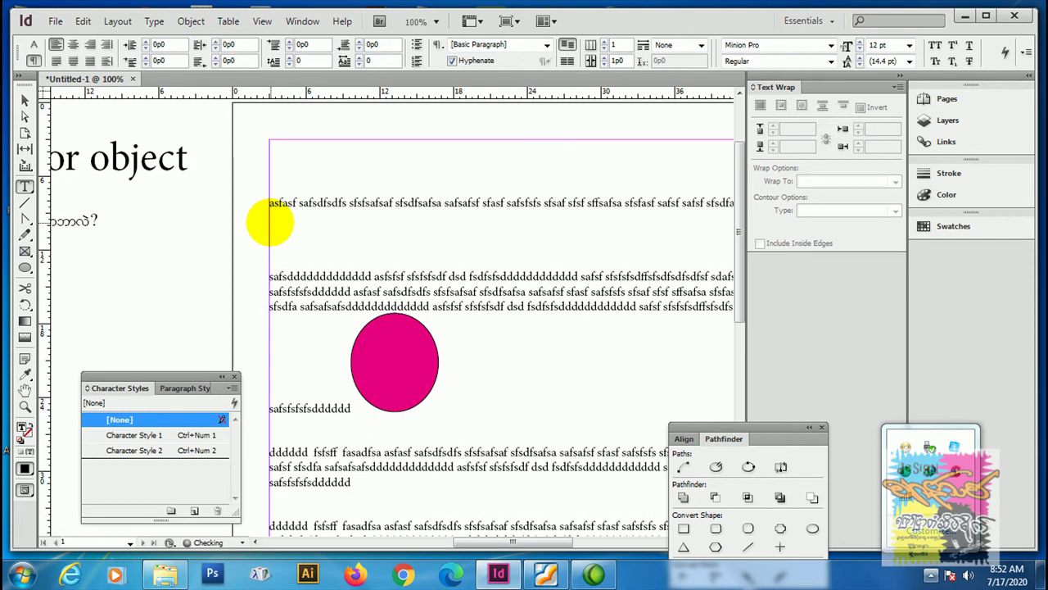
{"action": "key", "text": "BackSpace"}
{"action": "key", "text": "BackSpace"}
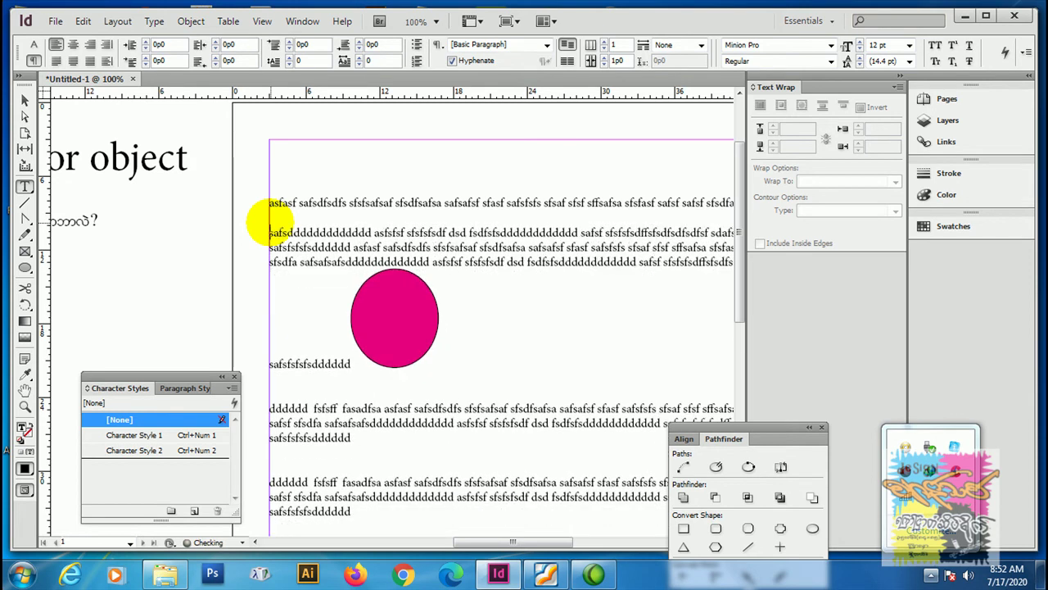
{"action": "key", "text": "BackSpace"}
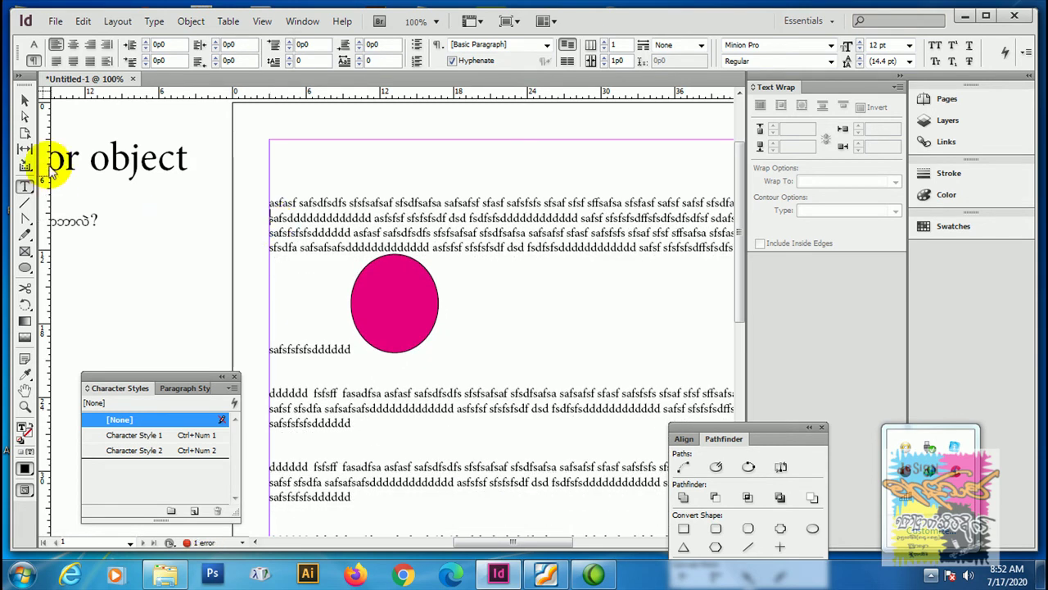
- Select the inline magenta ellipse and examine the anchor marker on its frame up close
{"action": "left_click", "coordinate": [24, 100]}
{"action": "left_click", "coordinate": [370, 278]}
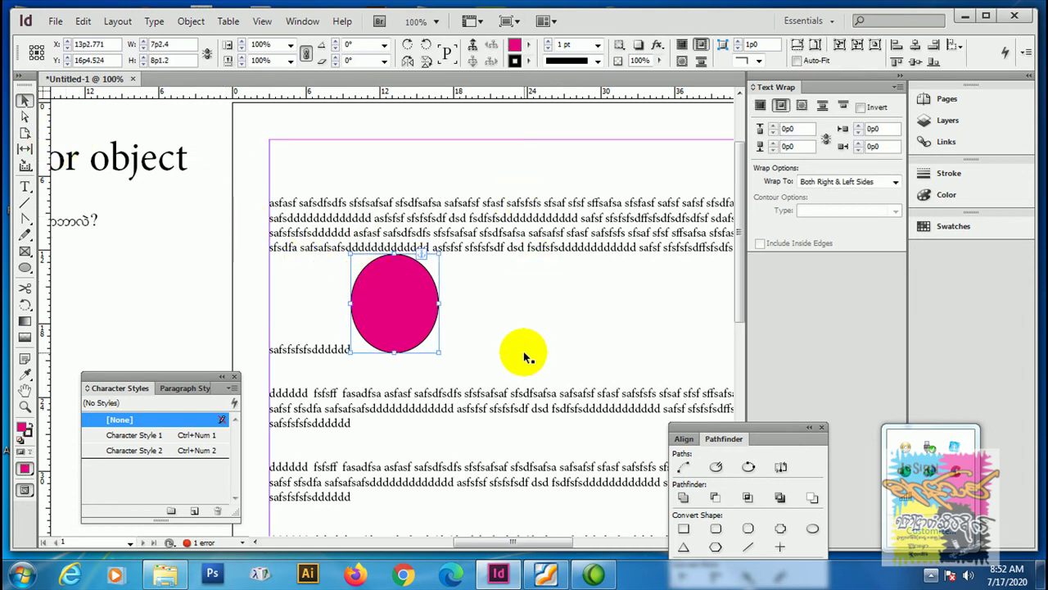
{"action": "left_click", "coordinate": [407, 289]}
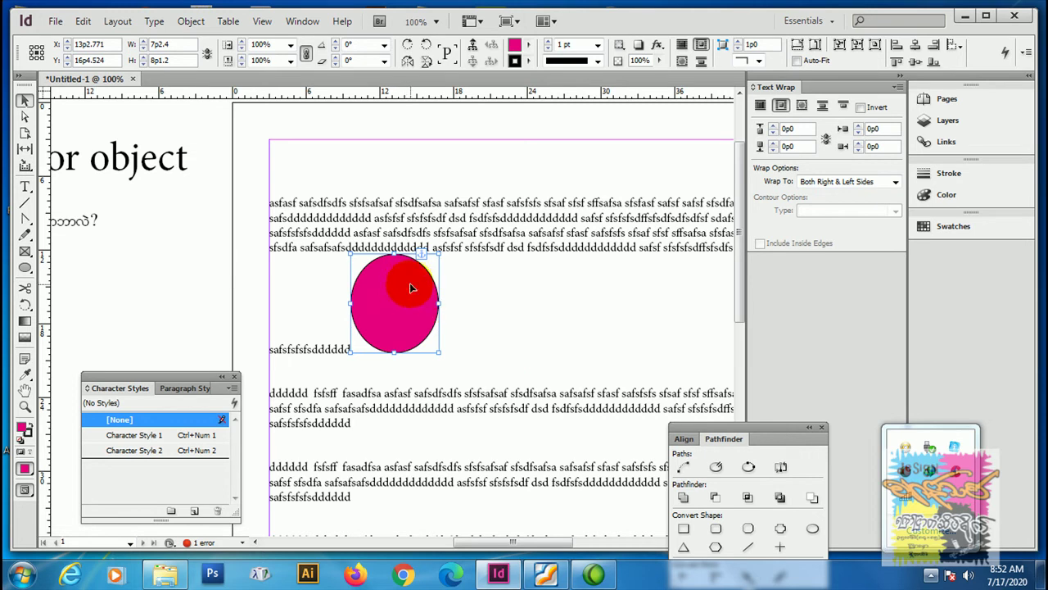
{"action": "scroll", "coordinate": [408, 280], "scroll_direction": "up", "scroll_amount": 1}
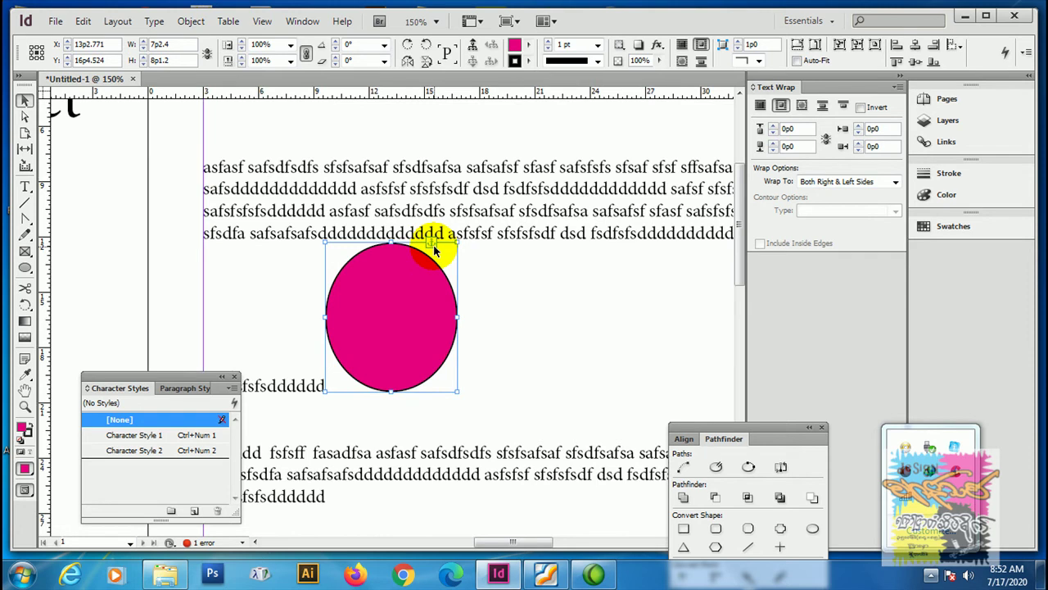
{"action": "left_click", "coordinate": [117, 263]}
{"action": "key", "text": "ctrl+minus"}
{"action": "key", "text": "ctrl+minus"}
{"action": "key", "text": "ctrl+minus"}
{"action": "left_click", "coordinate": [407, 321]}
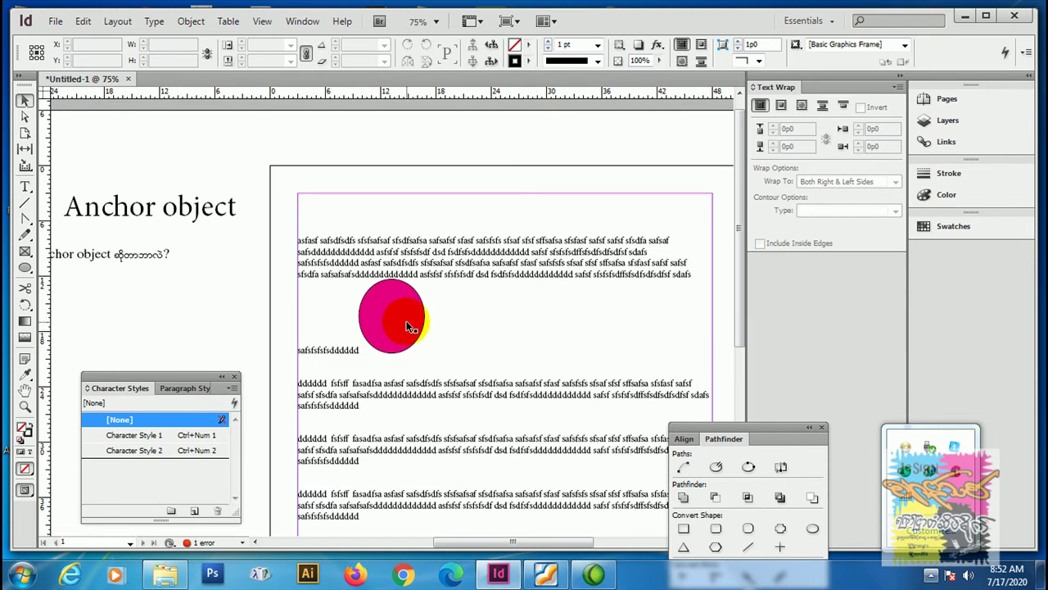
{"action": "scroll", "coordinate": [399, 325], "scroll_direction": "left", "scroll_amount": 3}
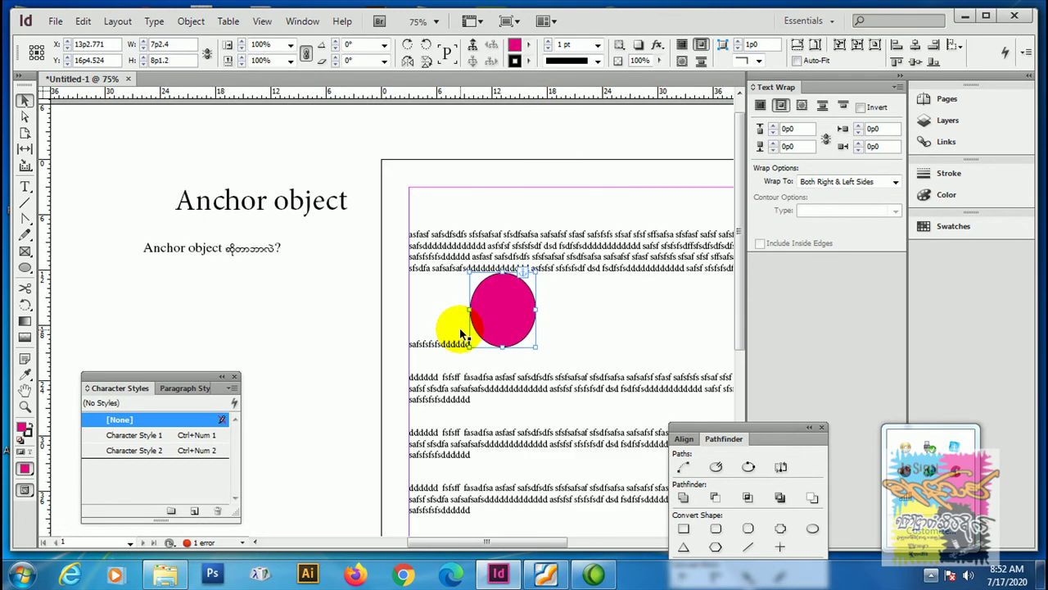
- Add the line "Create Anchor object" in Character Style 2 below the question under the "Anchor object" title, and deselect the text frame
{"action": "left_click", "coordinate": [244, 280]}
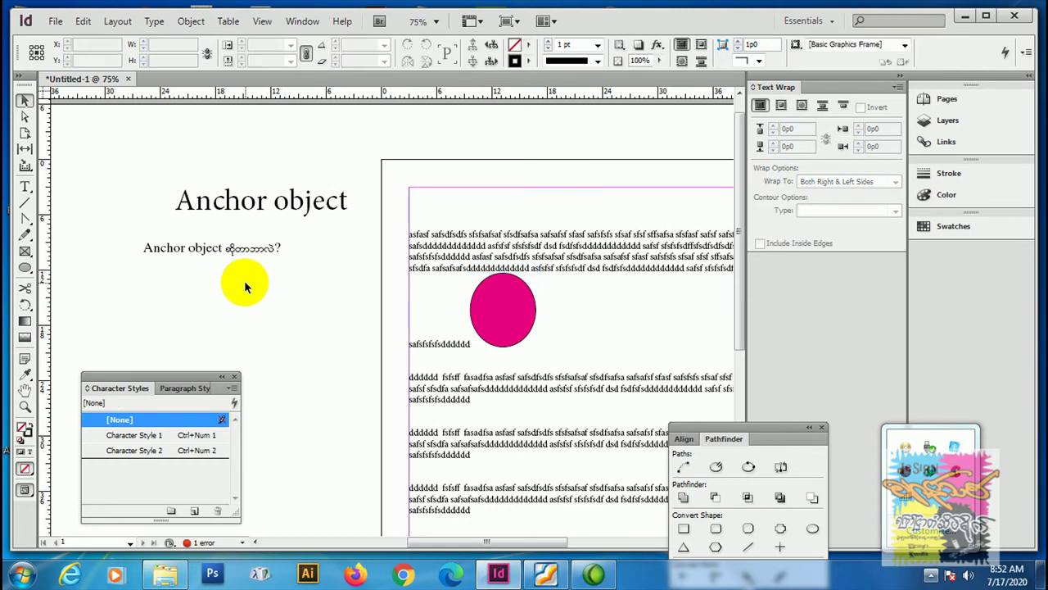
{"action": "key", "text": "ctrl+equal"}
{"action": "left_click_drag", "start_coordinate": [234, 293], "coordinate": [402, 339]}
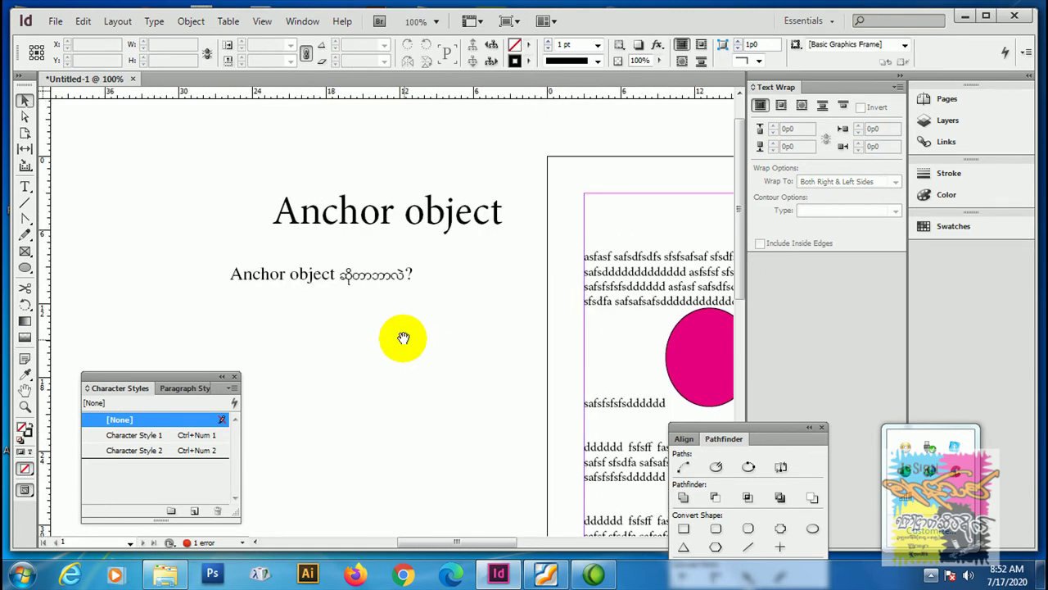
{"action": "left_click", "coordinate": [25, 187]}
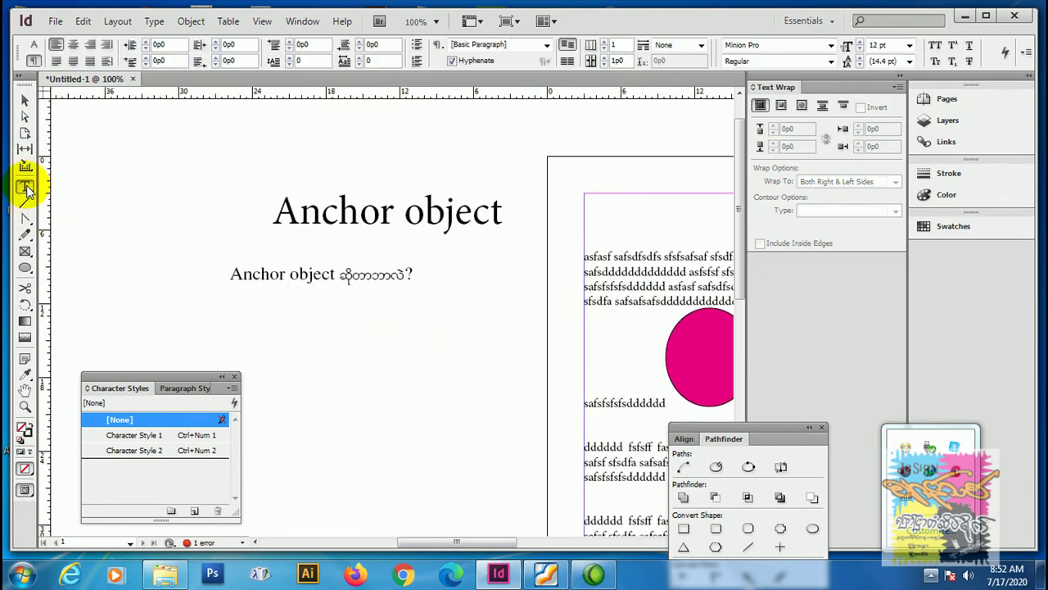
{"action": "left_click", "coordinate": [416, 276]}
{"action": "key", "text": "ctrl+KP_2"}
{"action": "type", "text": "CREA"}
{"action": "key", "text": "BackSpace"}
{"action": "key", "text": "BackSpace"}
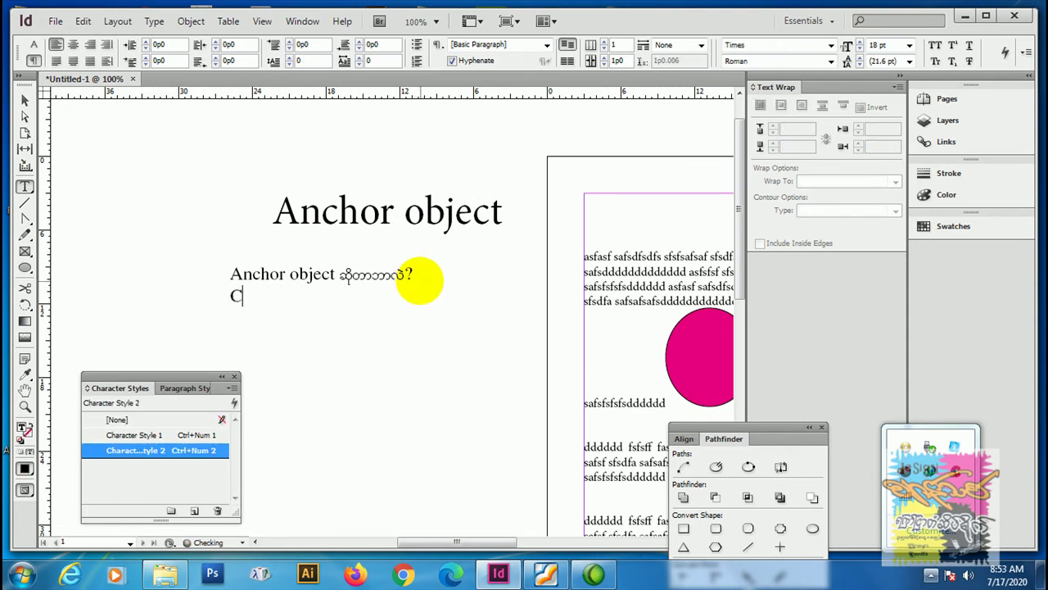
{"action": "type", "text": "reate Anchor obje"}
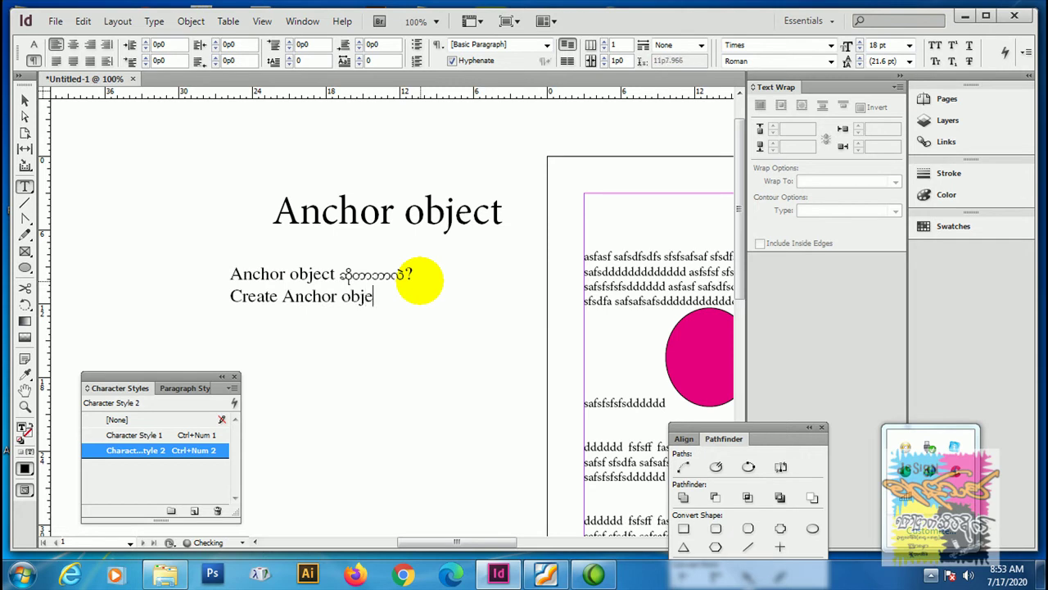
{"action": "type", "text": "ct"}
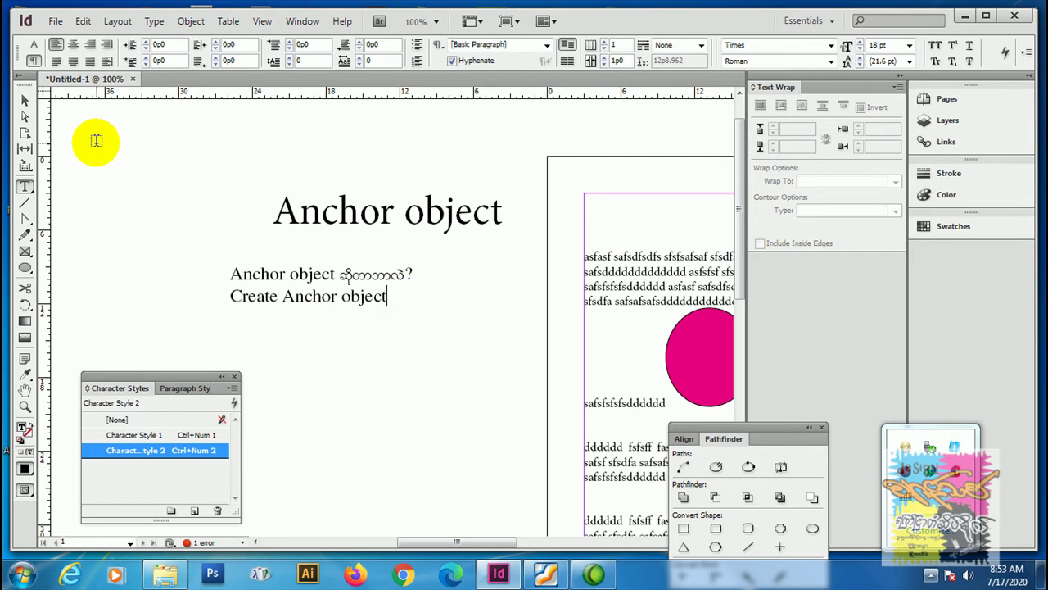
{"action": "left_click", "coordinate": [23, 99]}
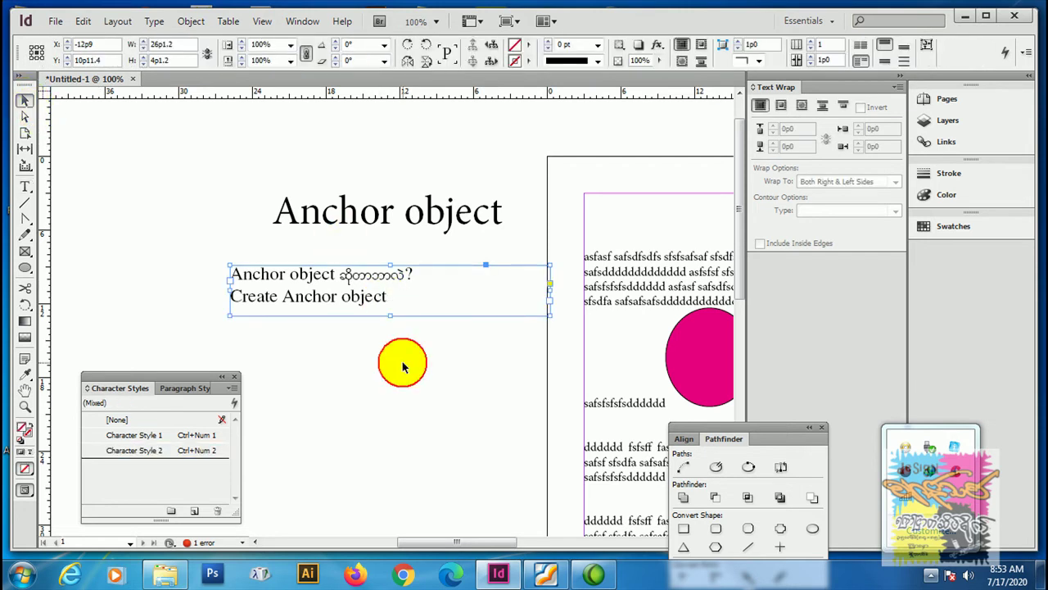
{"action": "left_click", "coordinate": [402, 366]}
- Select the inline magenta ellipse, undo the last edits and redo them
{"action": "left_click_drag", "start_coordinate": [562, 374], "coordinate": [368, 316]}
{"action": "left_click", "coordinate": [524, 310]}
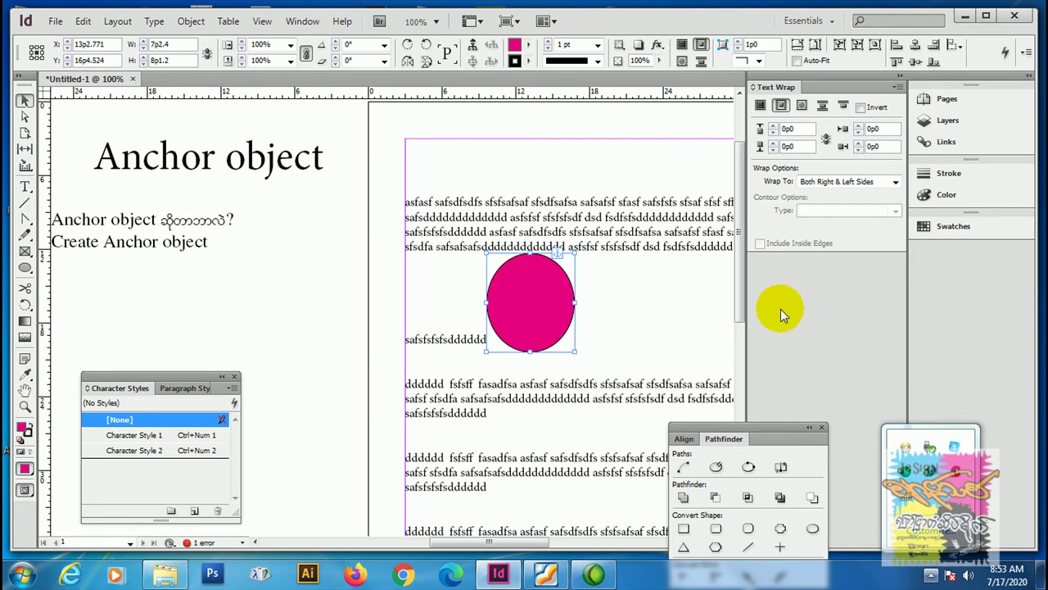
{"action": "left_click", "coordinate": [533, 293]}
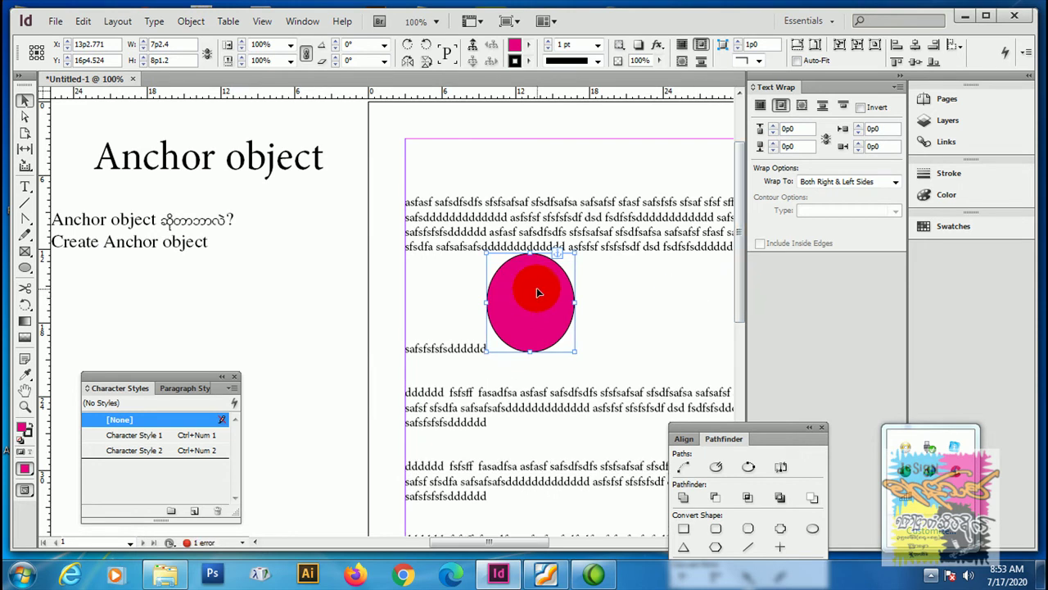
{"action": "key", "text": "ctrl+z"}
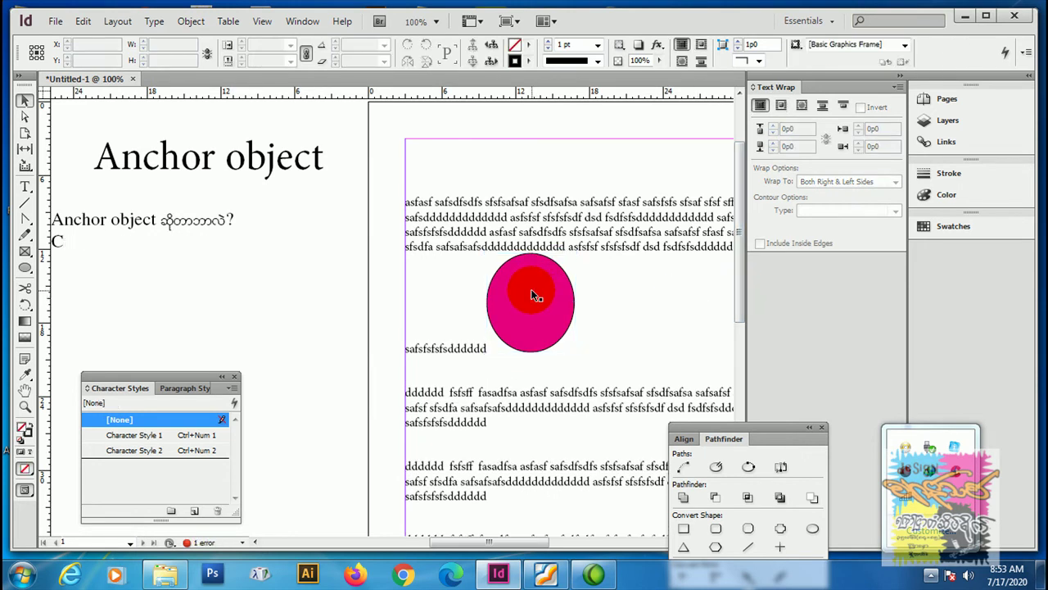
{"action": "key", "text": "ctrl+shift+z"}
{"action": "key", "text": "ctrl+shift+z"}
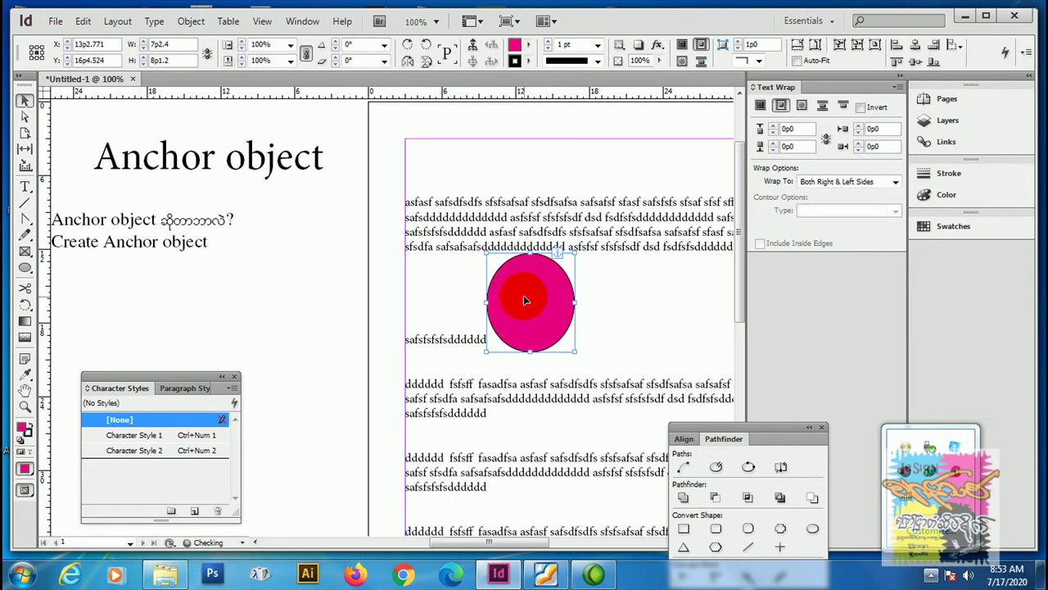
- Delete the inline magenta ellipse and draw an unfilled circle about 6p9.6 across on the pasteboard beneath the "Create Anchor object" line
{"action": "key", "text": "Delete"}
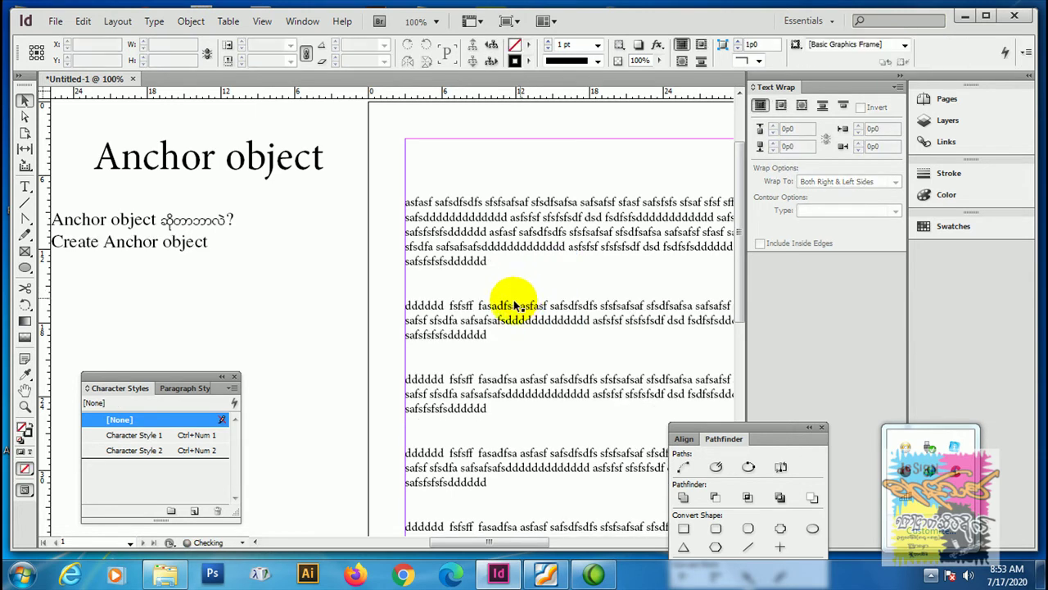
{"action": "left_click", "coordinate": [24, 267]}
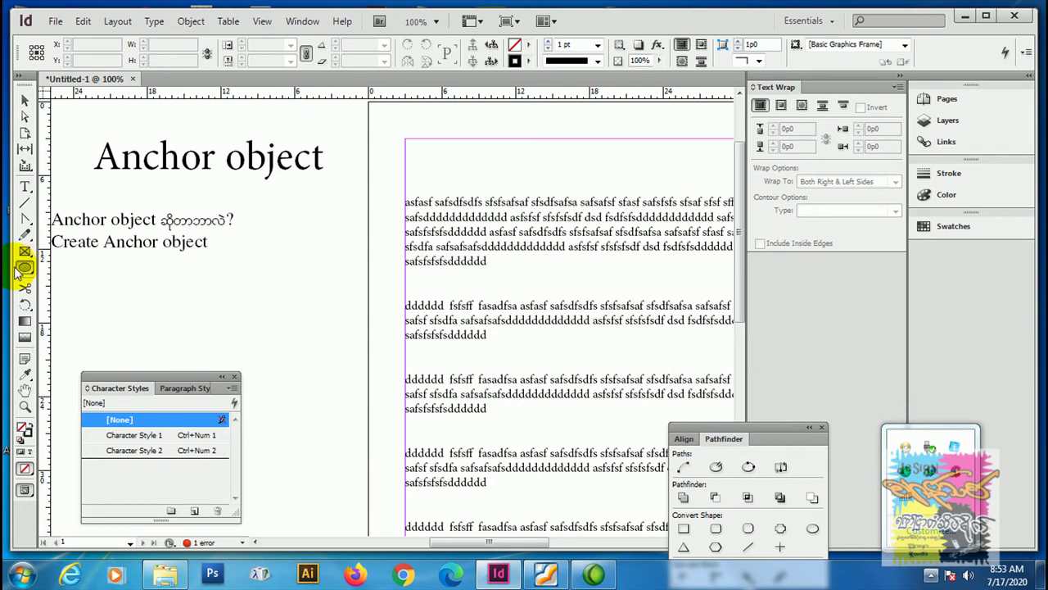
{"action": "left_click_drag", "start_coordinate": [218, 280], "coordinate": [305, 362]}
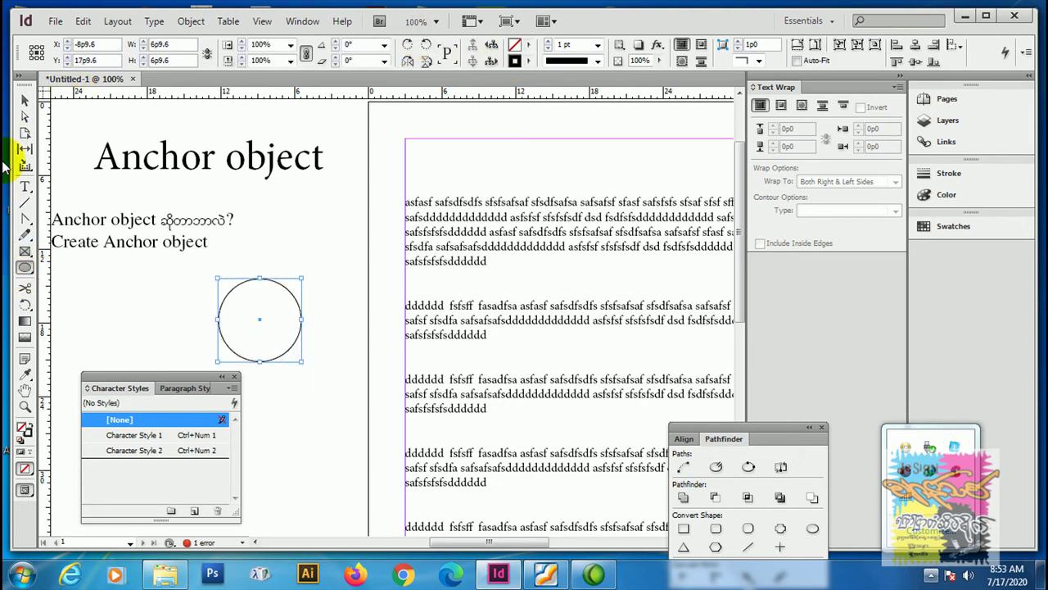
- Cut the circle, paste it inline within "safsdfsdfs" in the third line of the first paragraph, and leave text editing
{"action": "left_click", "coordinate": [23, 100]}
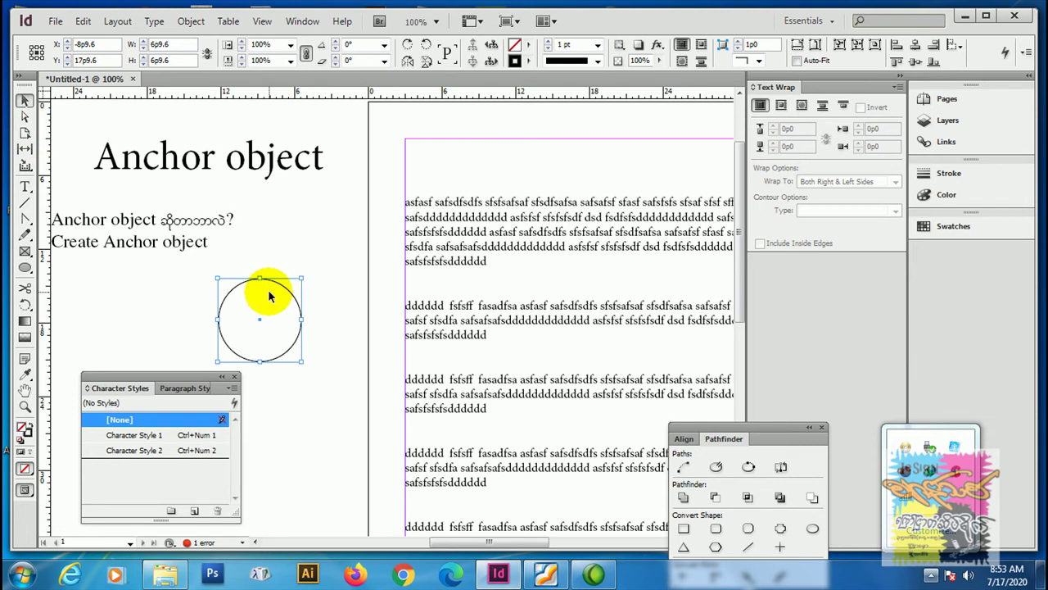
{"action": "right_click", "coordinate": [290, 299]}
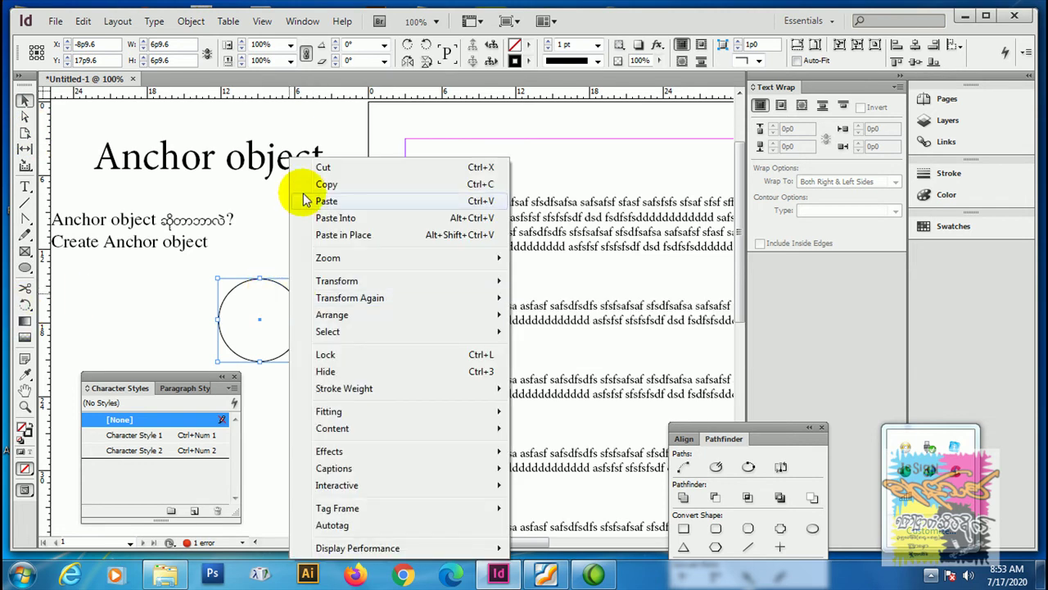
{"action": "left_click", "coordinate": [326, 168]}
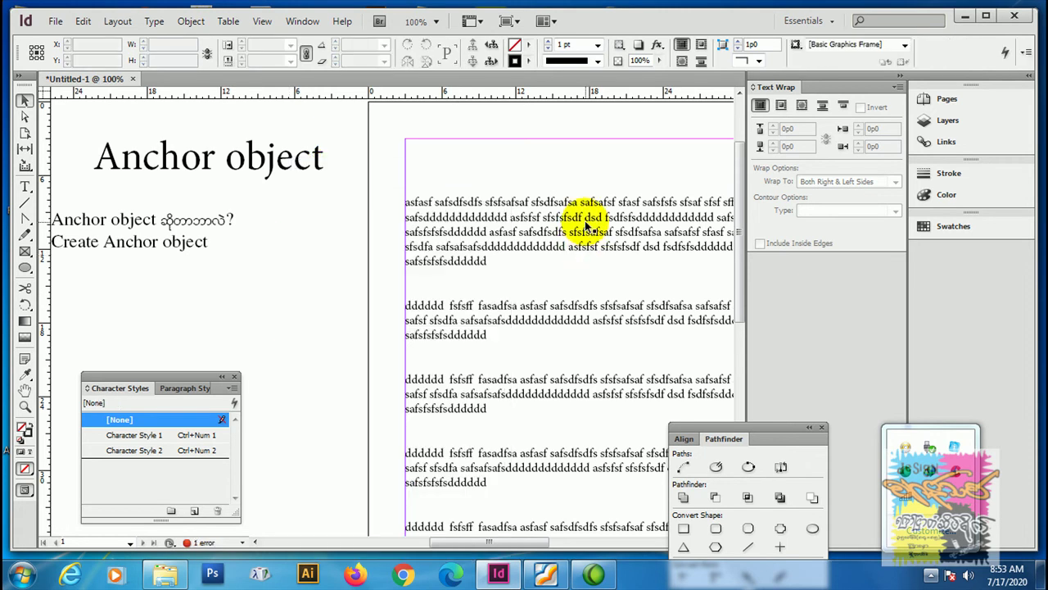
{"action": "double_click", "coordinate": [547, 230]}
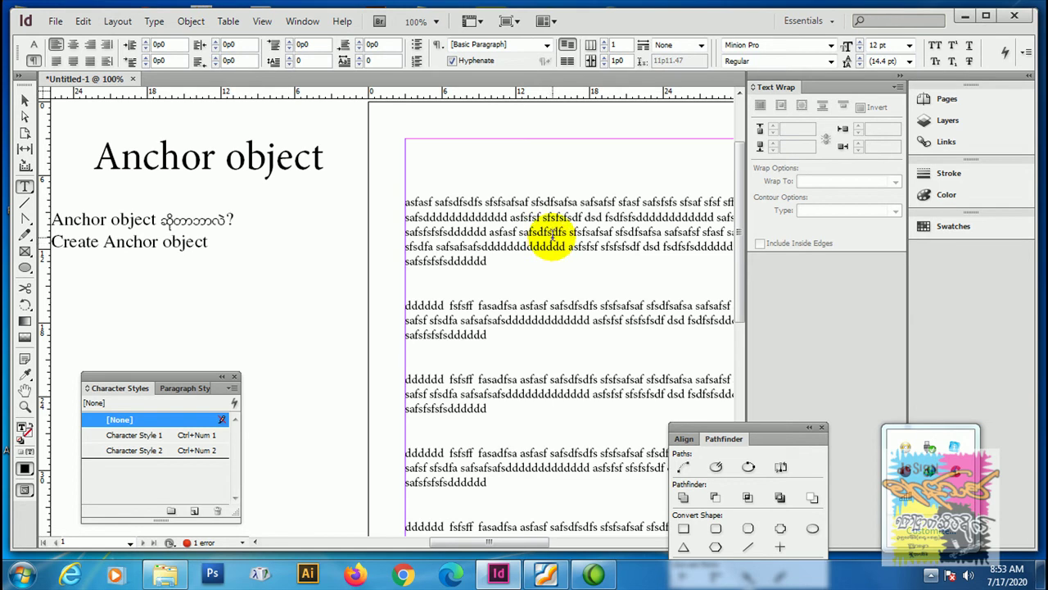
{"action": "right_click", "coordinate": [552, 232]}
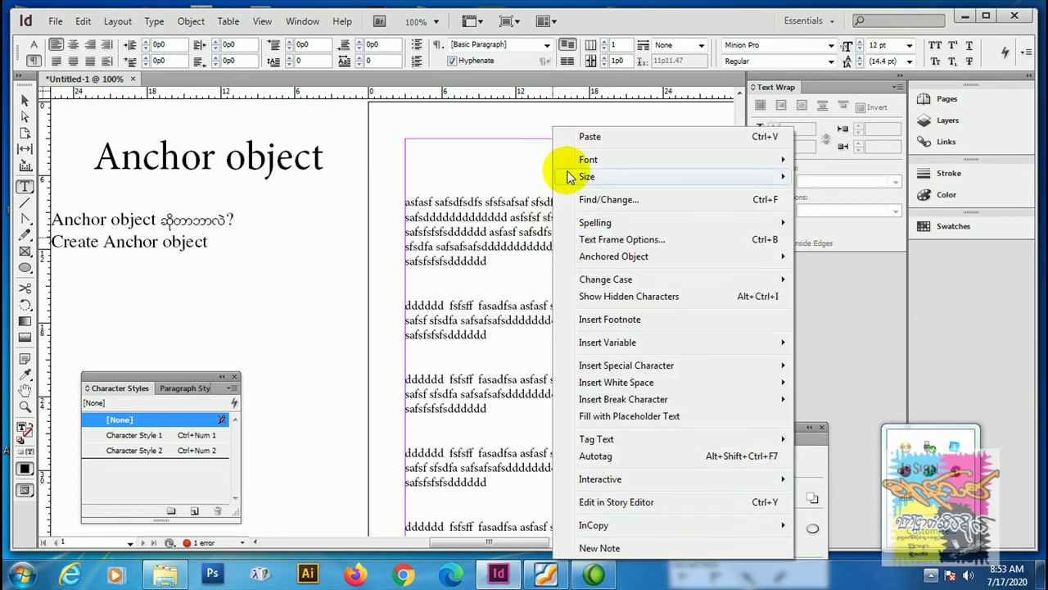
{"action": "left_click", "coordinate": [581, 135]}
{"action": "left_click", "coordinate": [24, 99]}
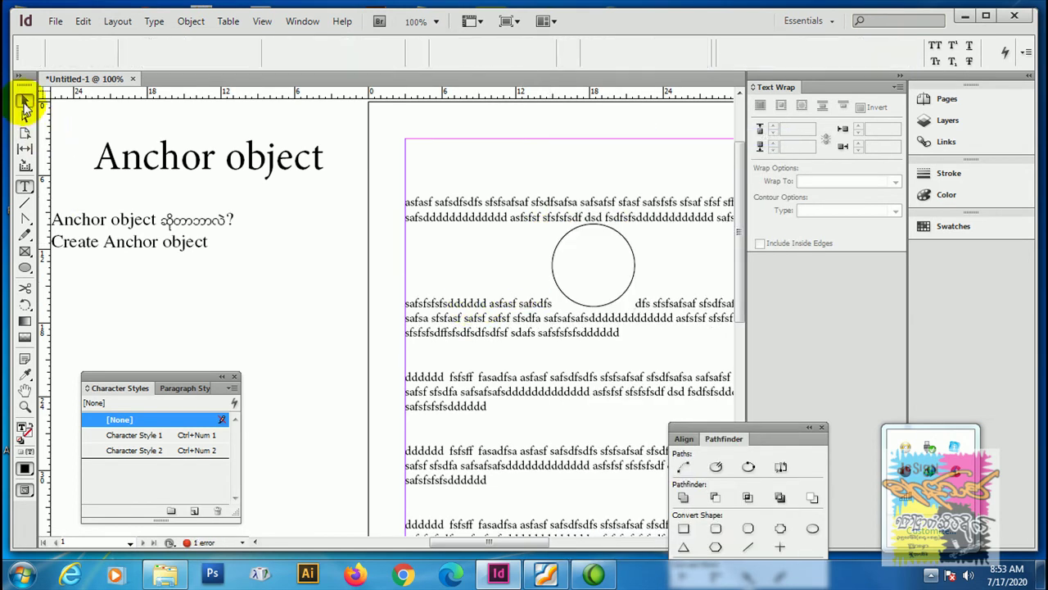
{"action": "left_click", "coordinate": [219, 308]}
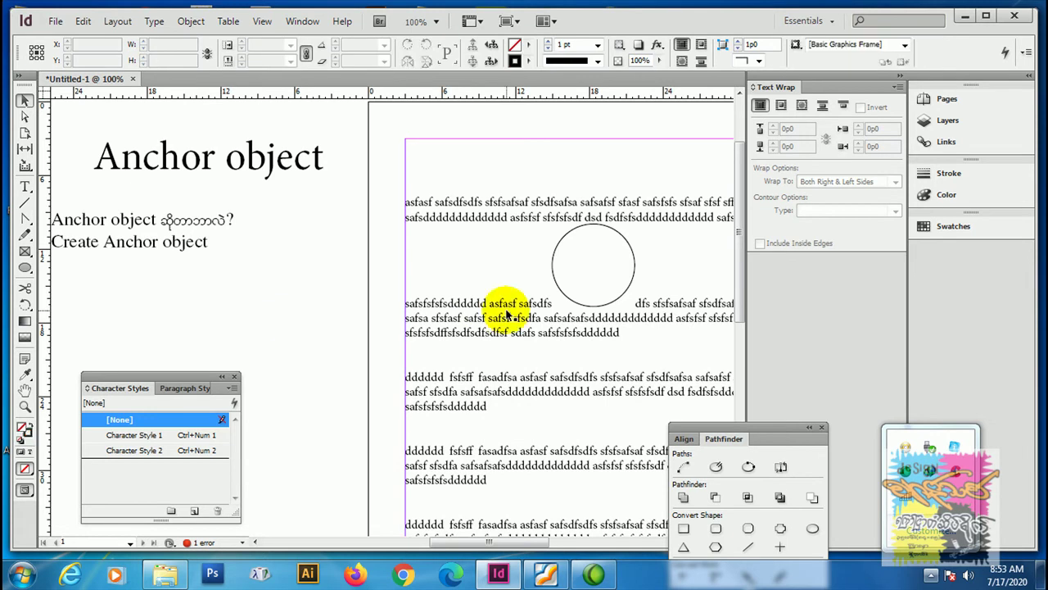
{"action": "left_click_drag", "start_coordinate": [482, 313], "coordinate": [407, 309]}
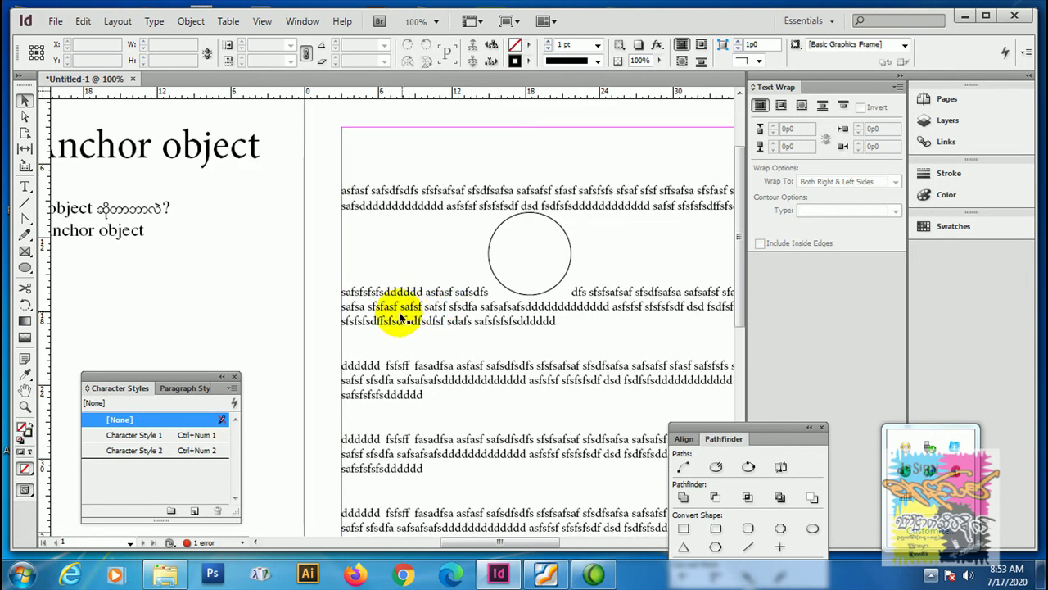
- Undo the inline circle paste and place the text cursor before "asfsfsf" in the fourth line of the first paragraph
{"action": "key", "text": "ctrl+z"}
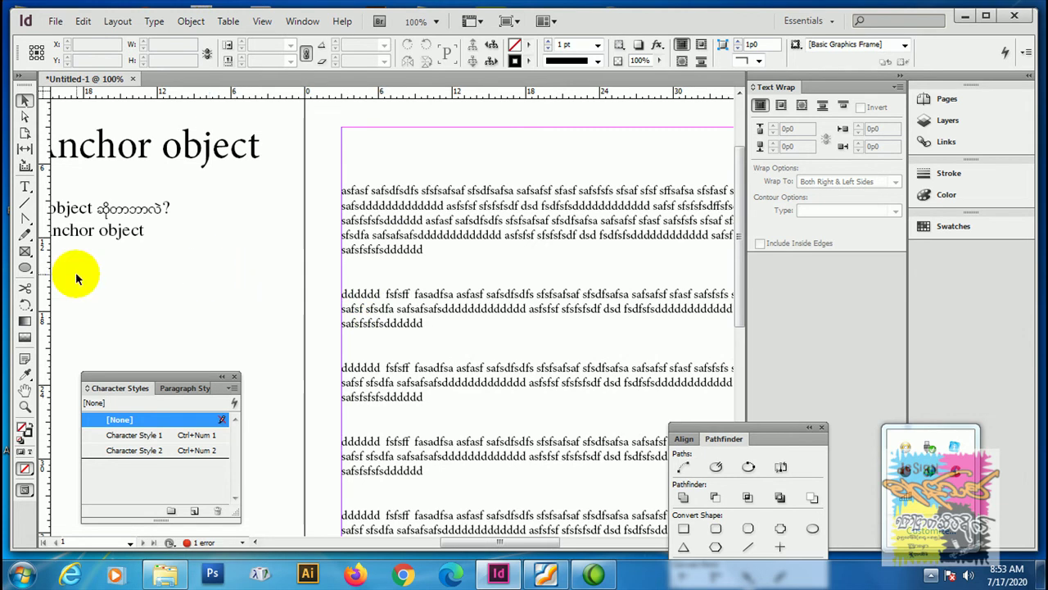
{"action": "left_click", "coordinate": [24, 186]}
{"action": "left_click", "coordinate": [507, 237]}
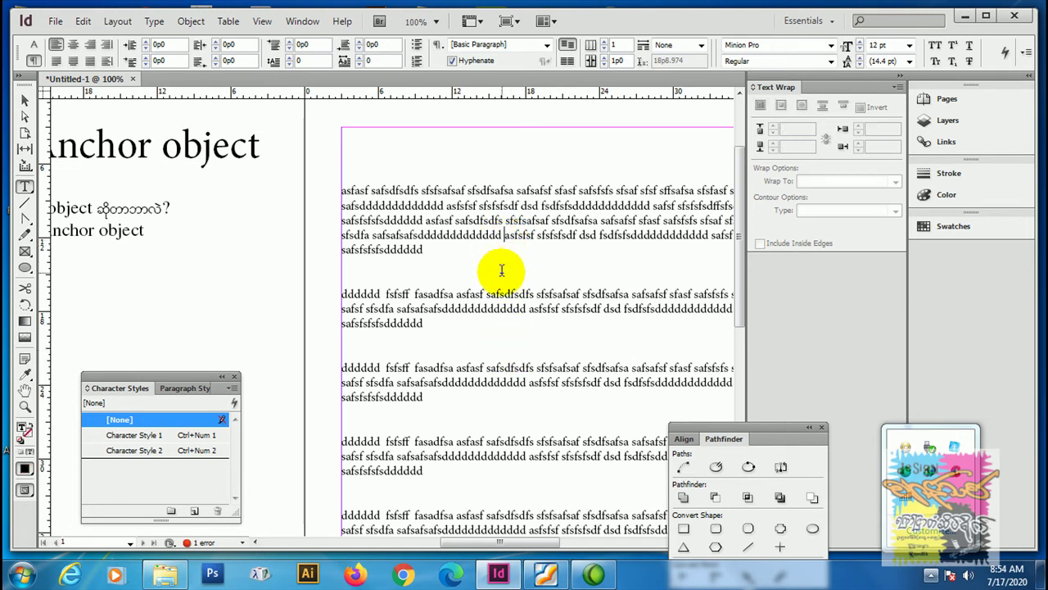
{"action": "key", "text": "ctrl+="}
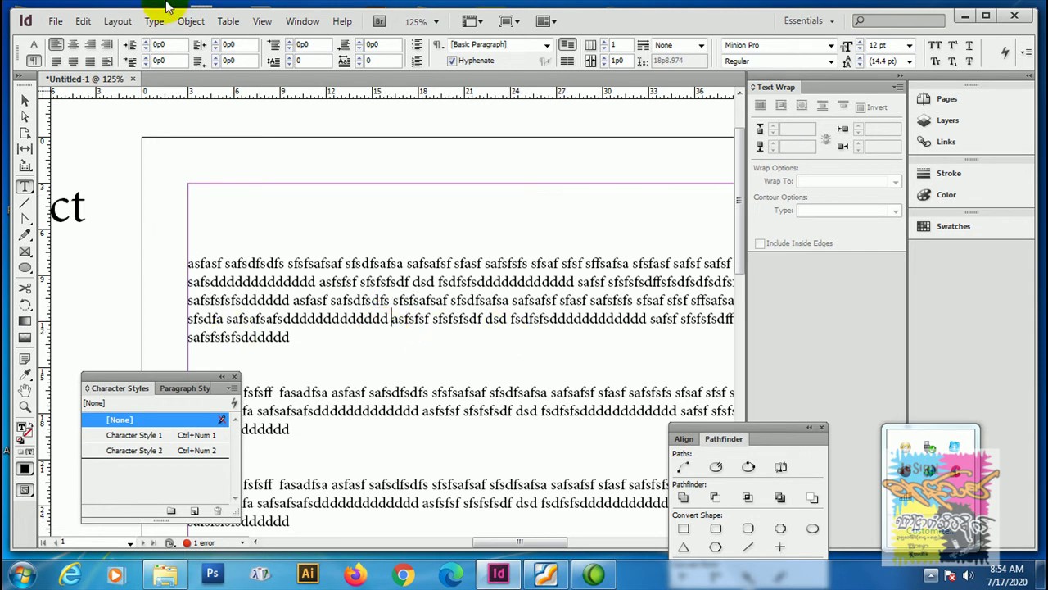
- Start inserting an anchored object with Text content, and examine the available object styles and paragraph styles
{"action": "left_click", "coordinate": [191, 21]}
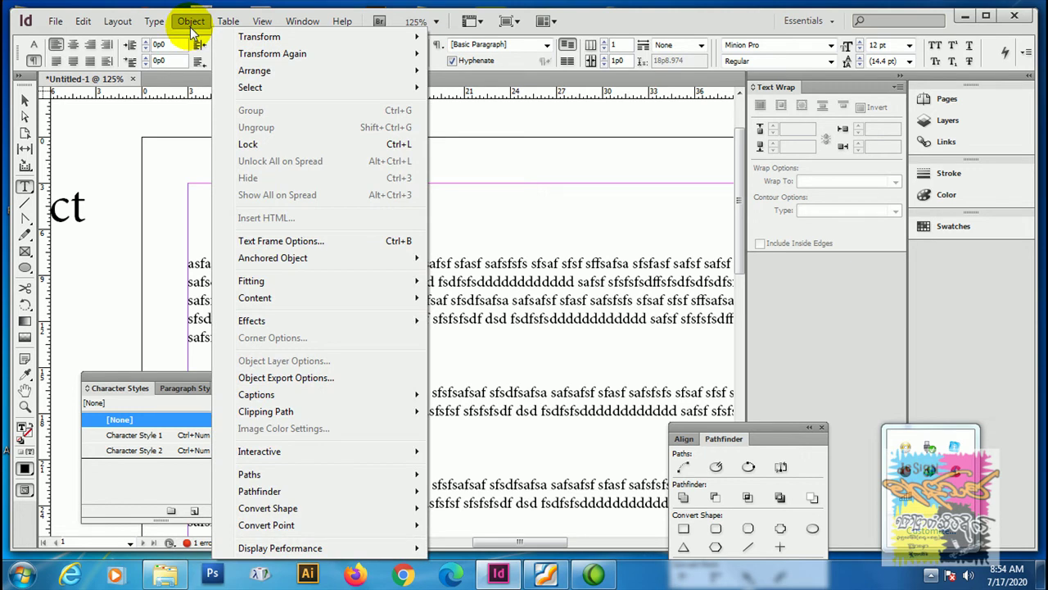
{"action": "mouse_move", "coordinate": [270, 257]}
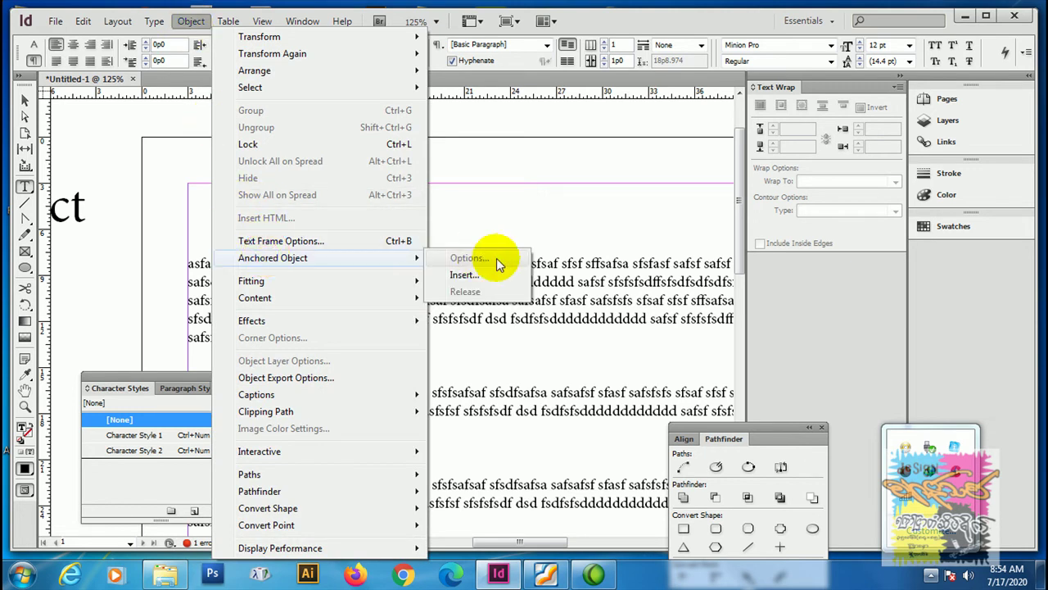
{"action": "left_click", "coordinate": [496, 275]}
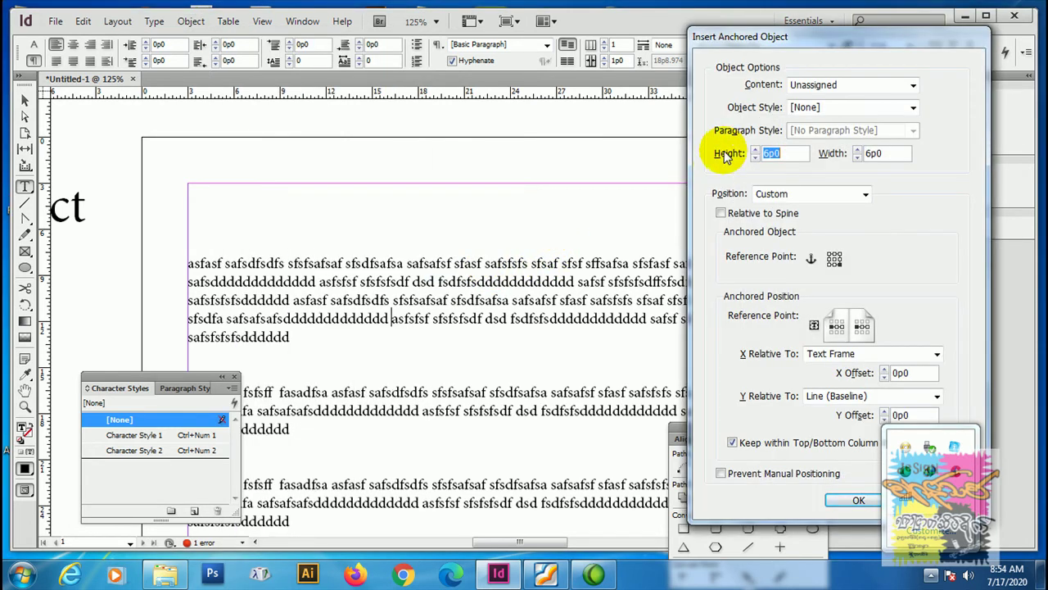
{"action": "left_click", "coordinate": [845, 86]}
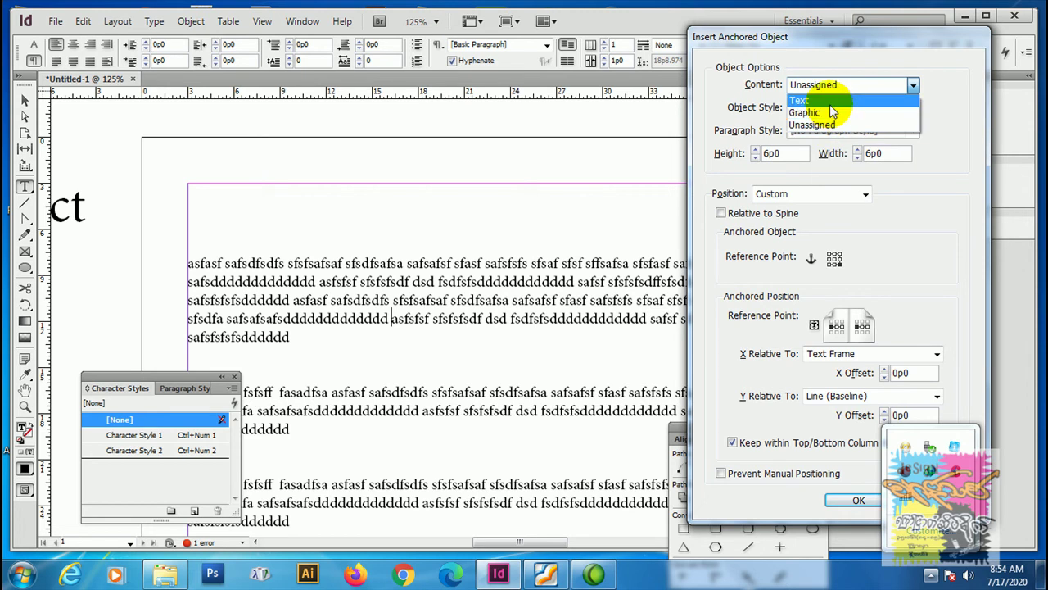
{"action": "left_click", "coordinate": [831, 104]}
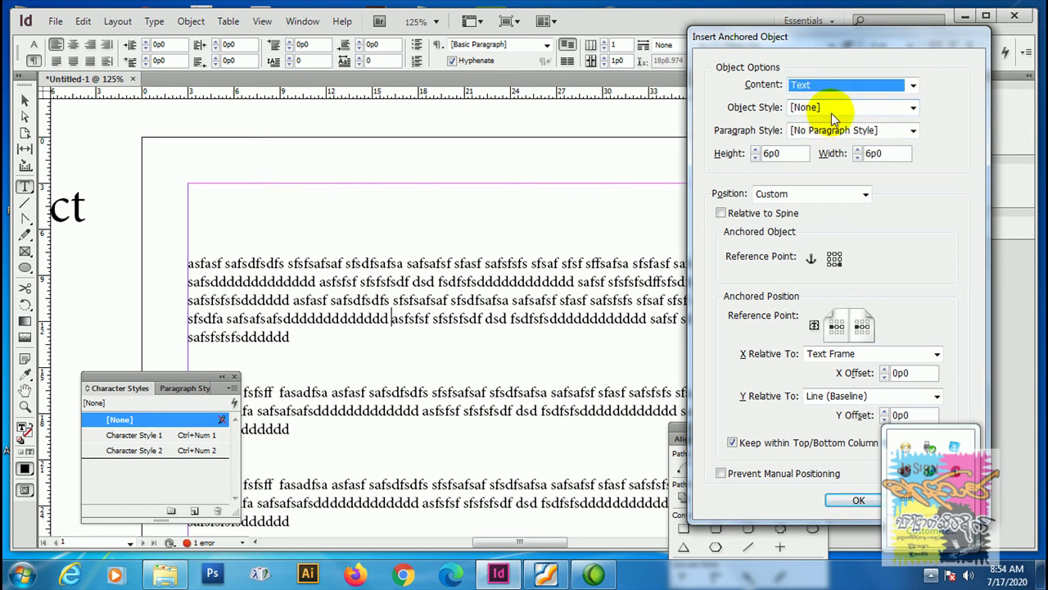
{"action": "left_click", "coordinate": [835, 113]}
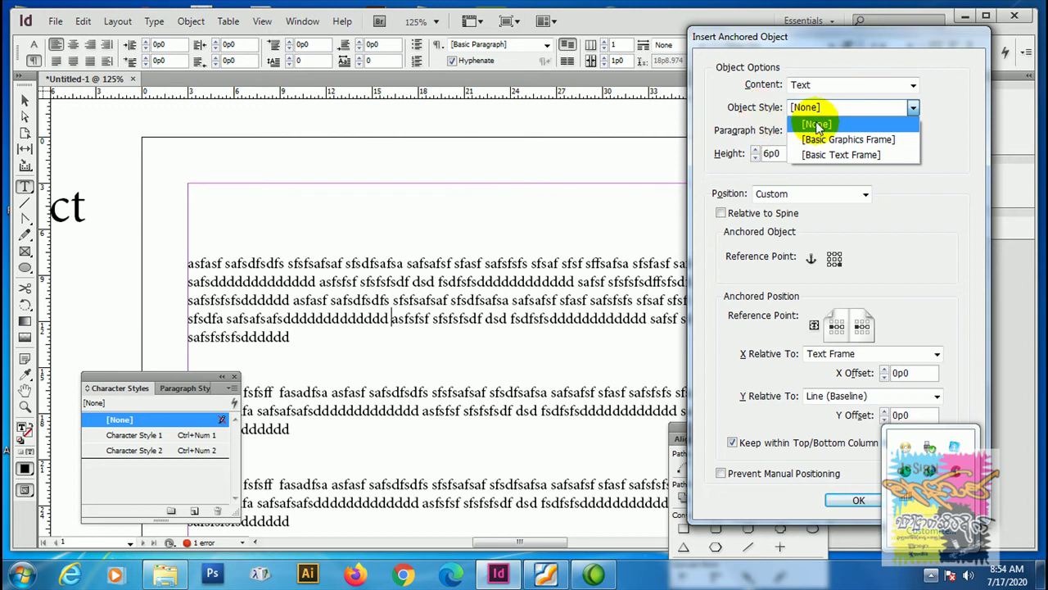
{"action": "left_click", "coordinate": [912, 206]}
{"action": "left_click", "coordinate": [873, 133]}
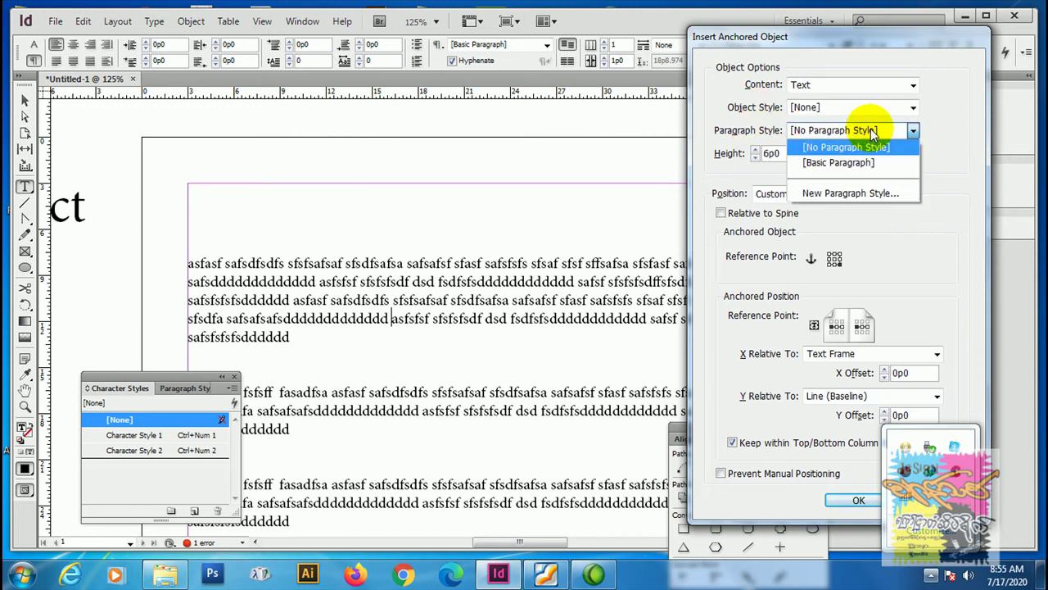
{"action": "left_click", "coordinate": [874, 132]}
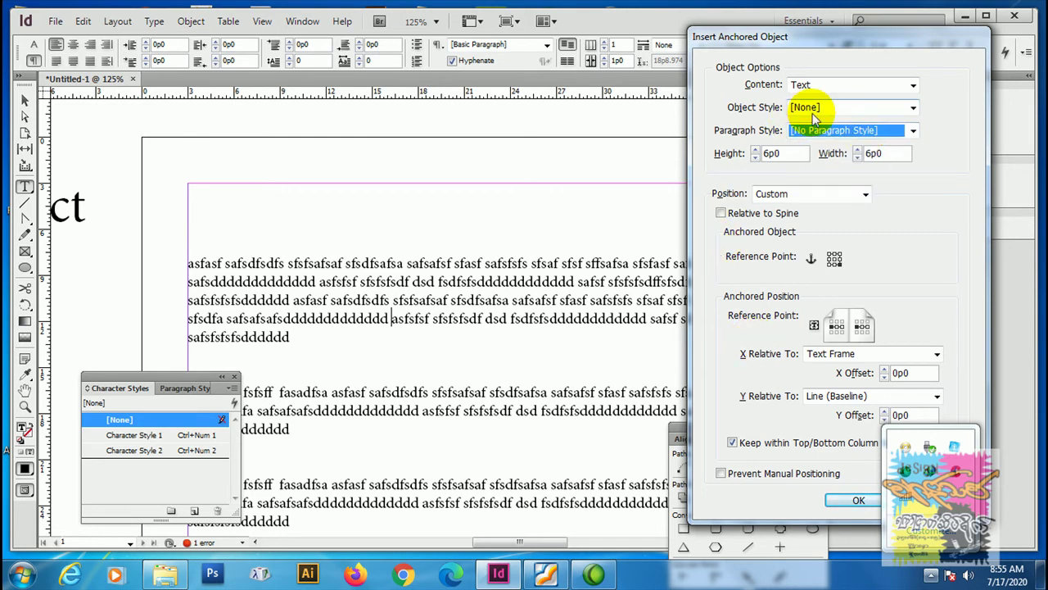
- Set the anchored object's content to Unassigned, insert it at 6p0 by 6p0 with Custom position, and undo the insertion
{"action": "left_click", "coordinate": [833, 86]}
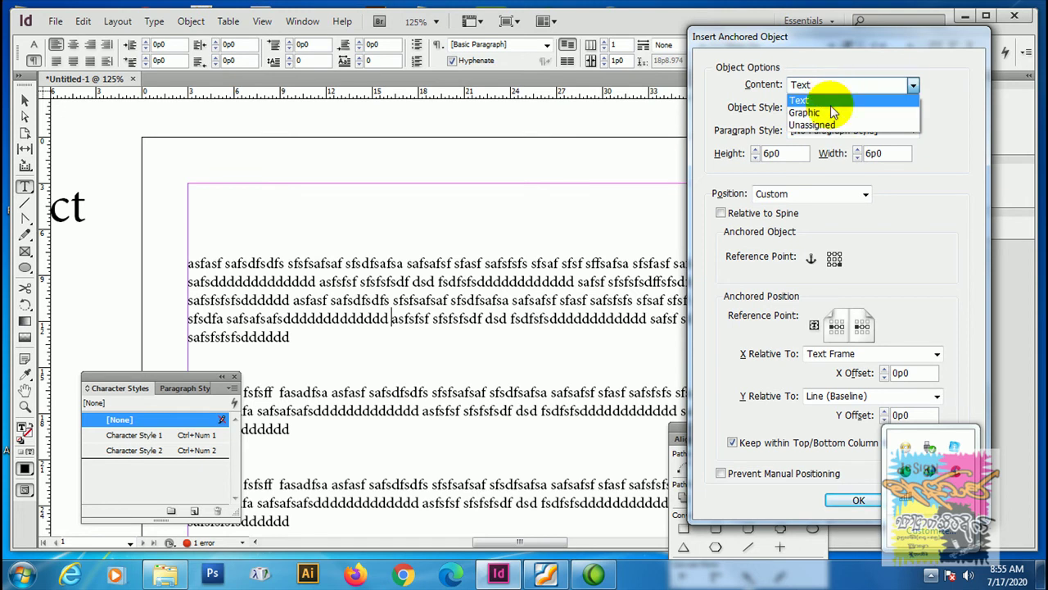
{"action": "left_click", "coordinate": [827, 124]}
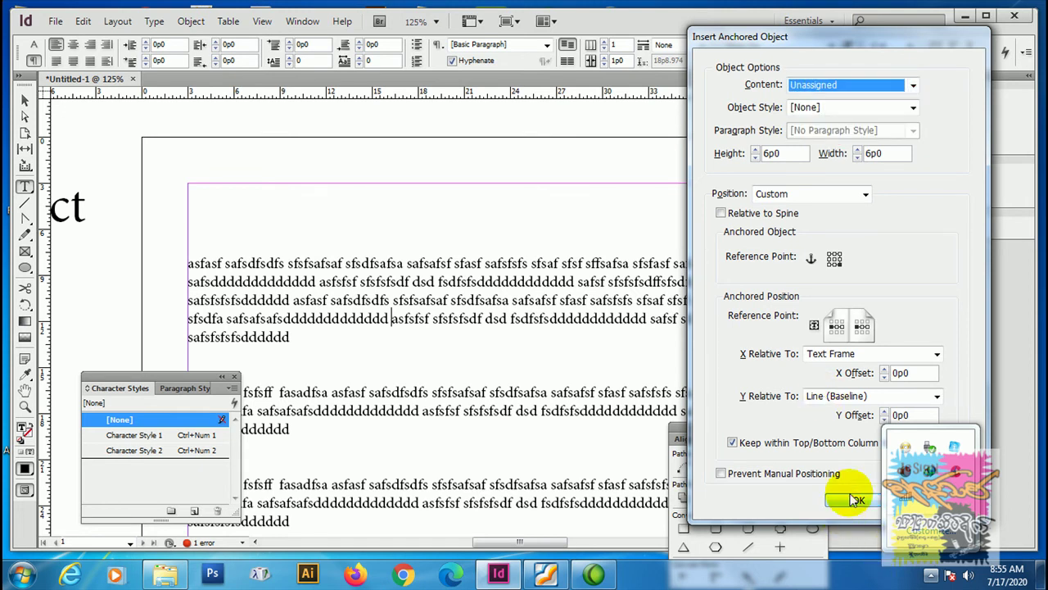
{"action": "left_click", "coordinate": [854, 500]}
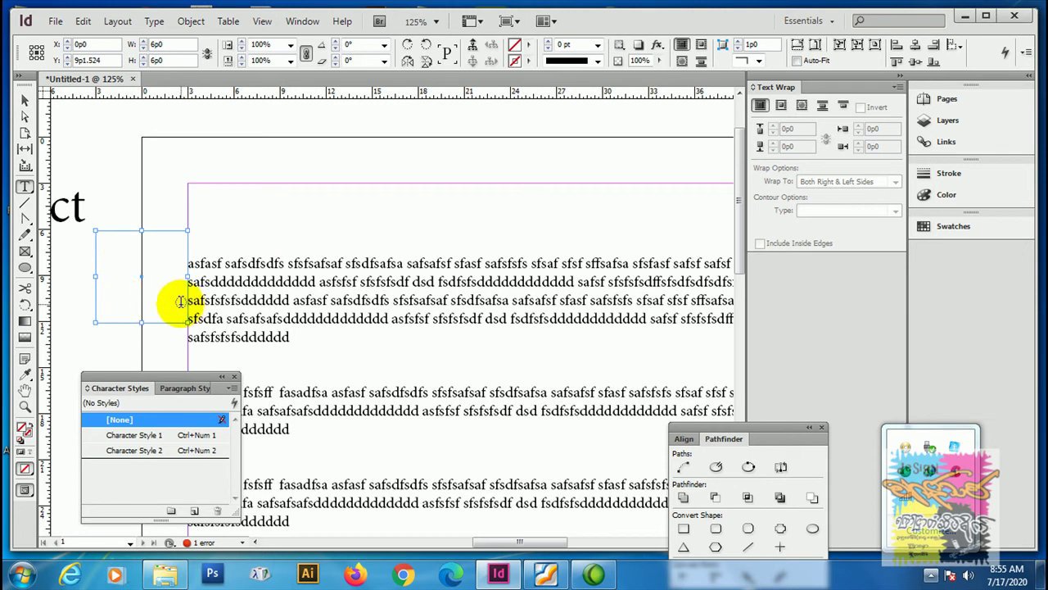
{"action": "left_click", "coordinate": [375, 300]}
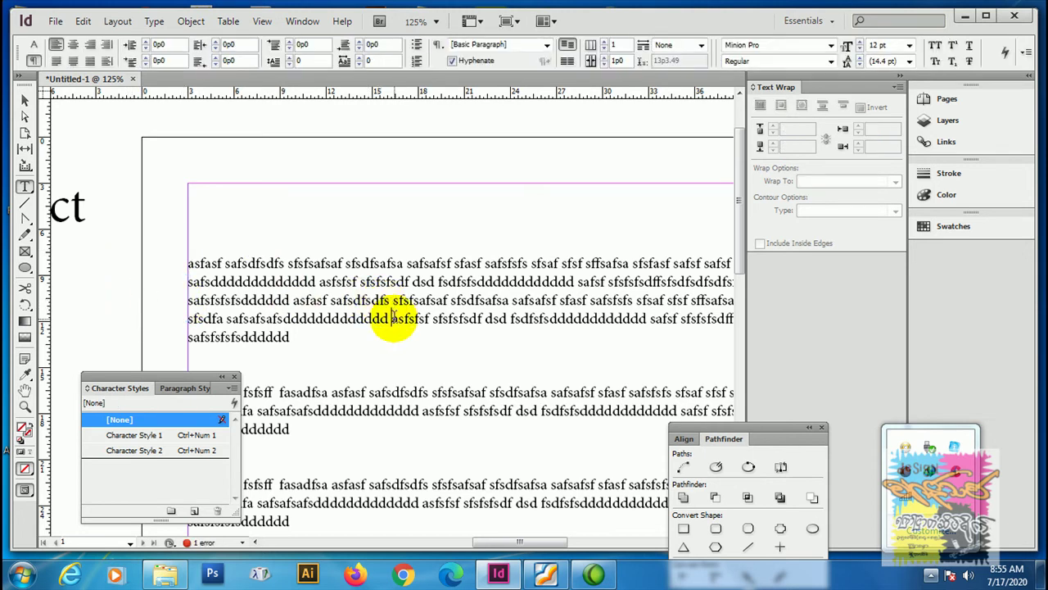
- Insert an unassigned 6p0 by 6p0 anchored object at the cursor with the Inline position, and deselect it
{"action": "left_click", "coordinate": [190, 23]}
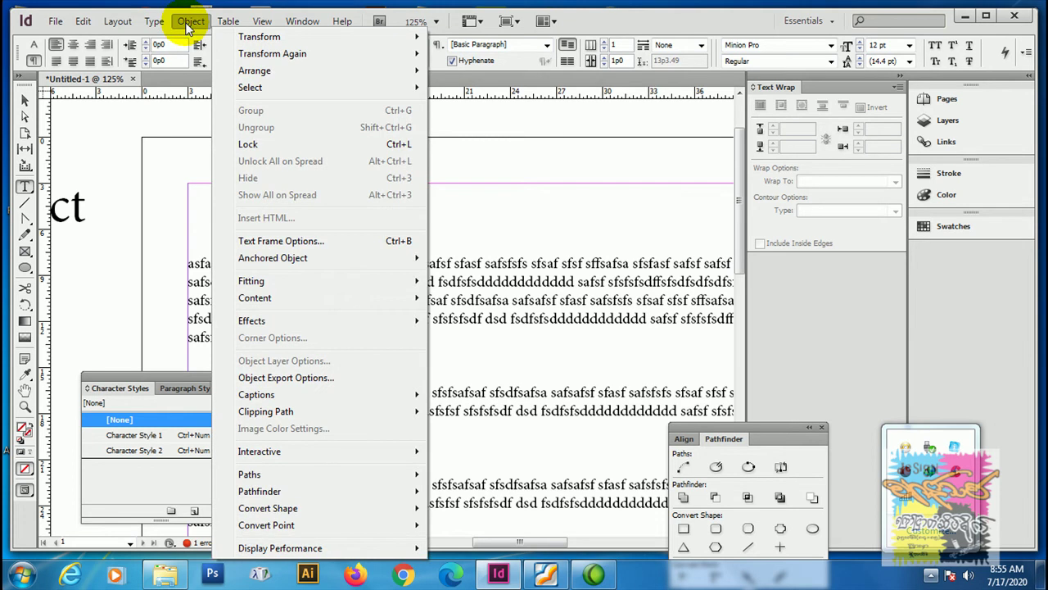
{"action": "mouse_move", "coordinate": [278, 258]}
{"action": "left_click", "coordinate": [460, 277]}
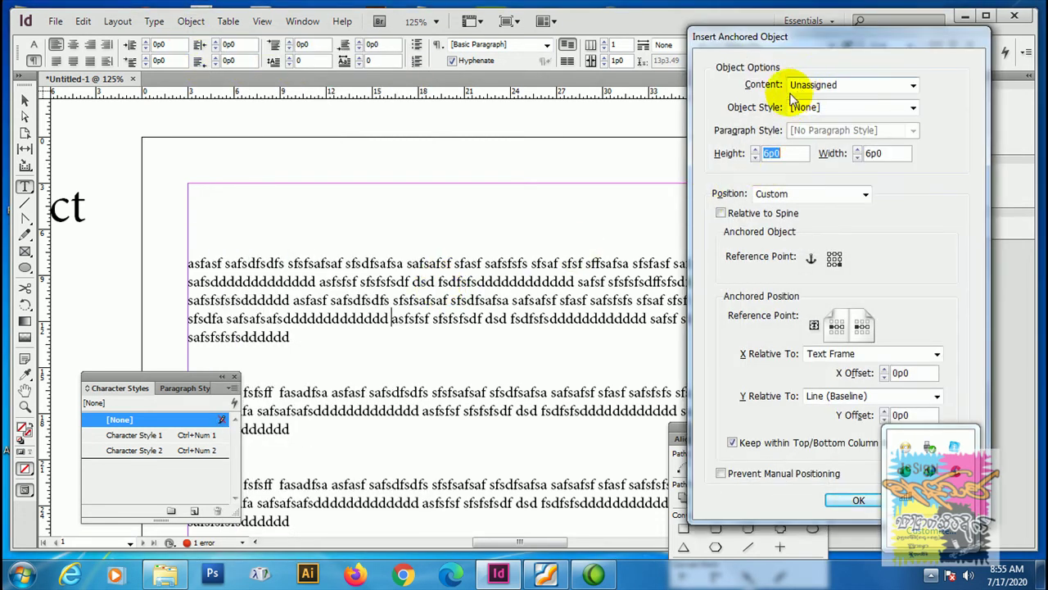
{"action": "left_click", "coordinate": [789, 197]}
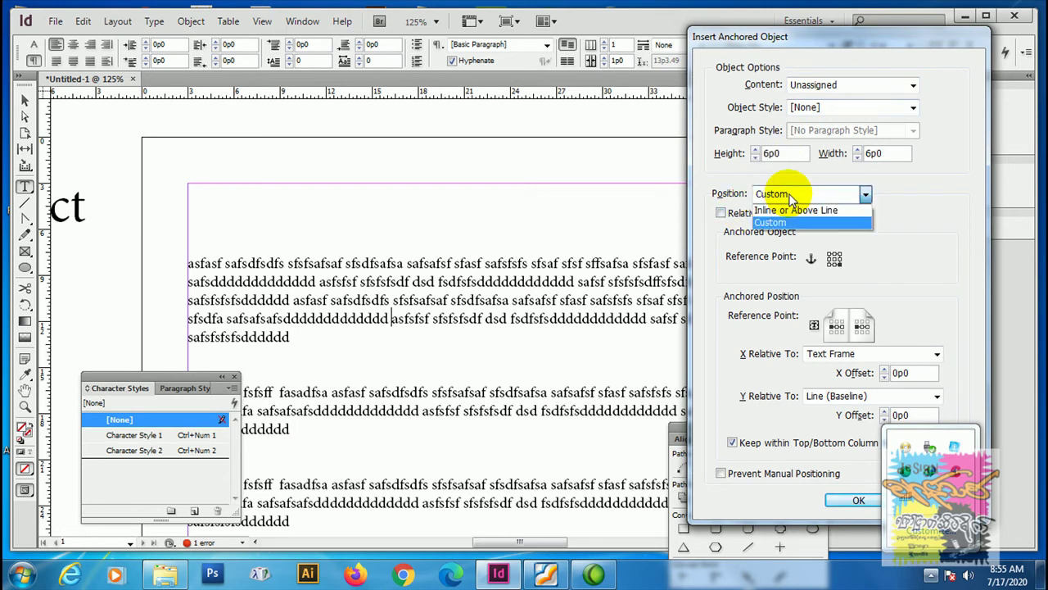
{"action": "left_click", "coordinate": [831, 213]}
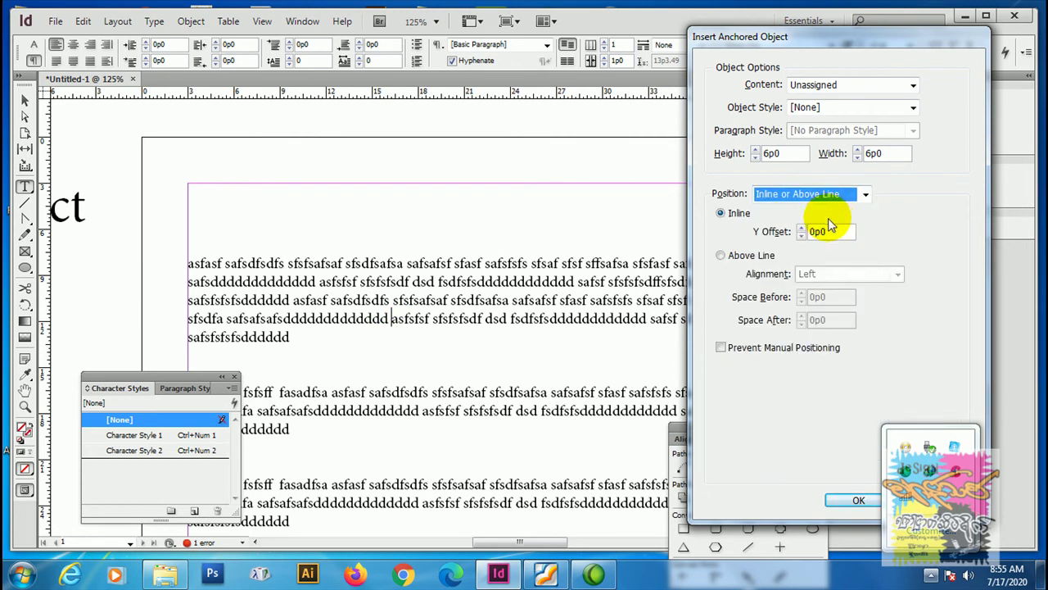
{"action": "left_click", "coordinate": [841, 498]}
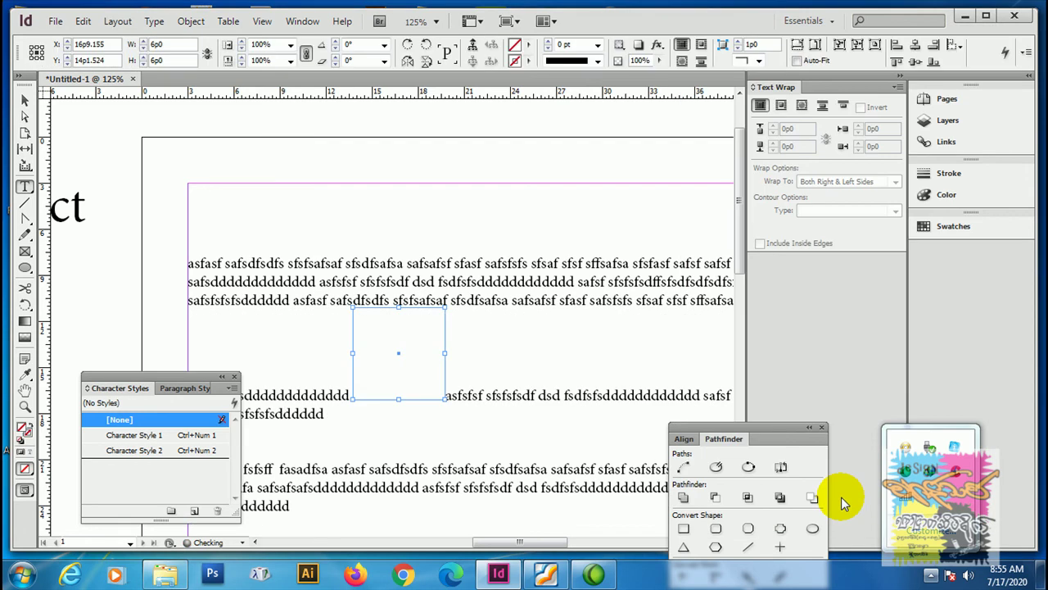
{"action": "left_click", "coordinate": [24, 102]}
{"action": "left_click", "coordinate": [112, 168]}
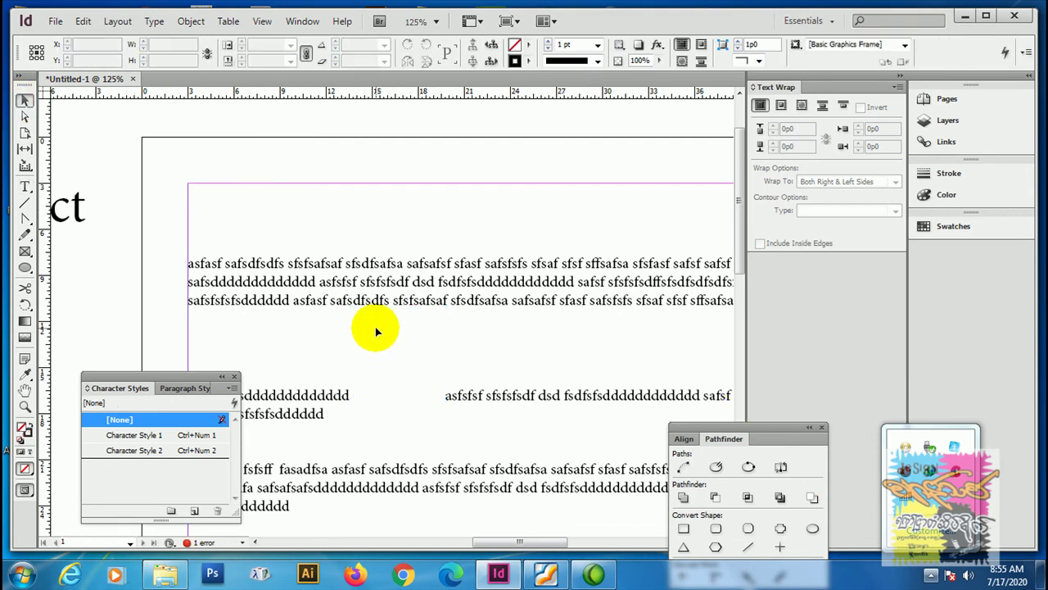
- Resize the inline anchored frame in the first paragraph to about 3p7 by 3p1, and deselect it
{"action": "left_click", "coordinate": [348, 334]}
{"action": "left_click_drag", "start_coordinate": [444, 304], "coordinate": [408, 351]}
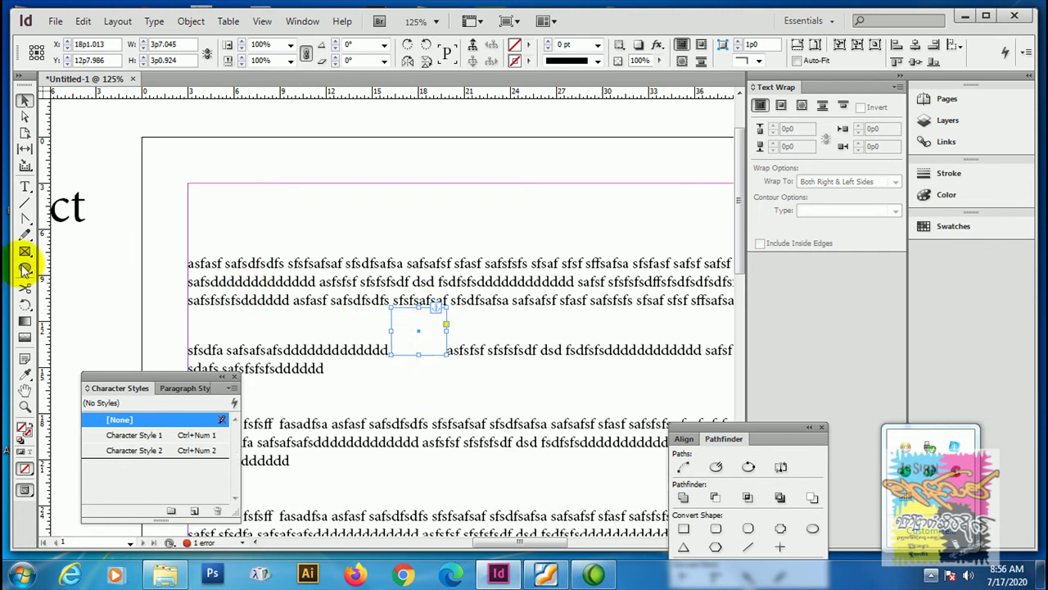
{"action": "left_click", "coordinate": [94, 306]}
- Try to move the inline frame sideways within the paragraph, and undo the move
{"action": "left_click", "coordinate": [427, 338]}
{"action": "left_click_drag", "start_coordinate": [427, 338], "coordinate": [472, 338]}
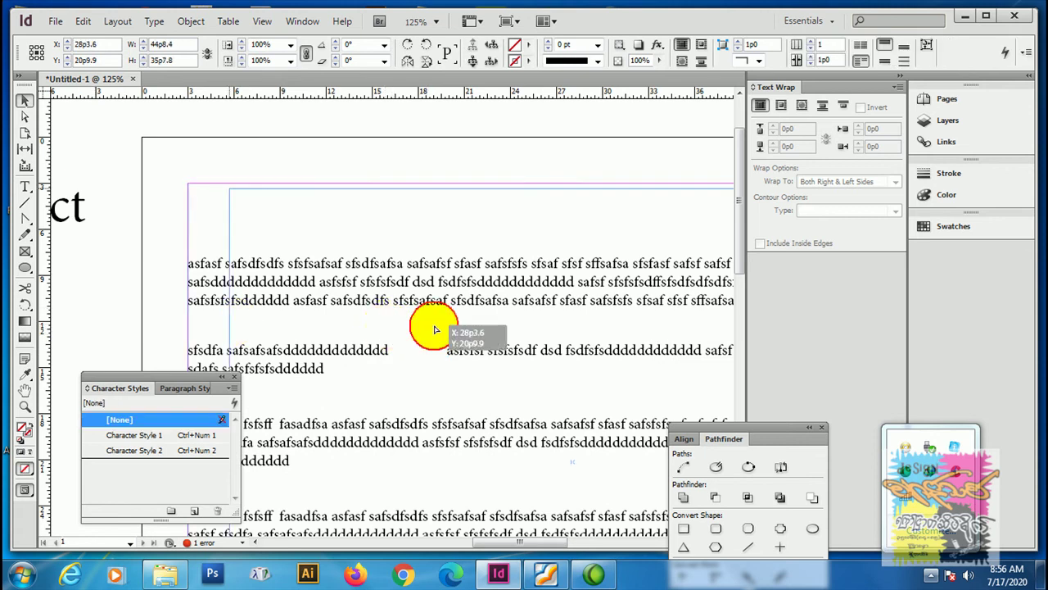
{"action": "key", "text": "z"}
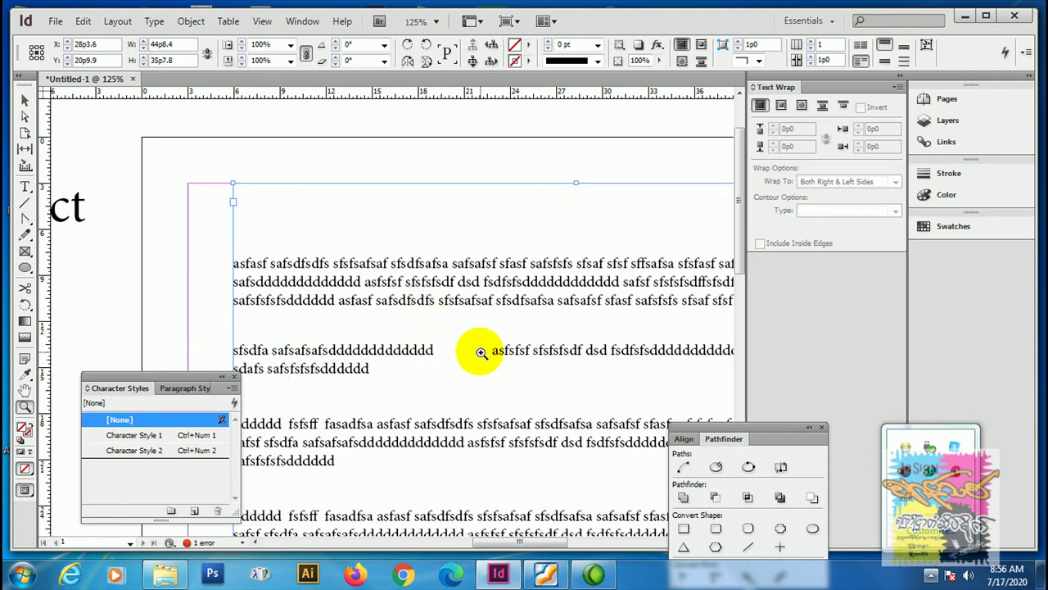
{"action": "key", "text": "ctrl+z"}
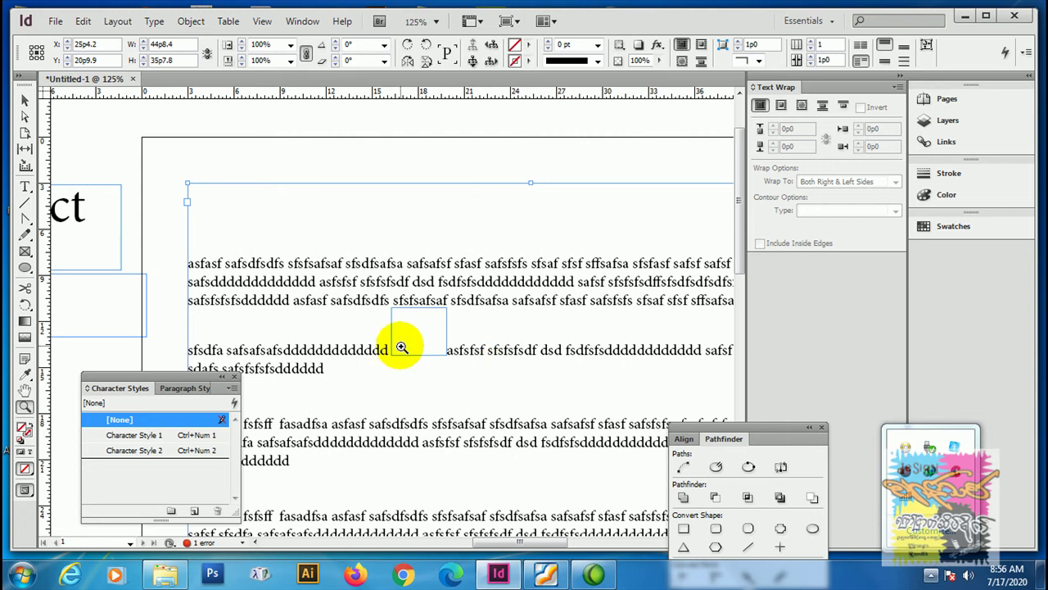
- Select the inline frame, and insert line breaks at the start of the first paragraph's third line to push the frame down
{"action": "left_click", "coordinate": [24, 100]}
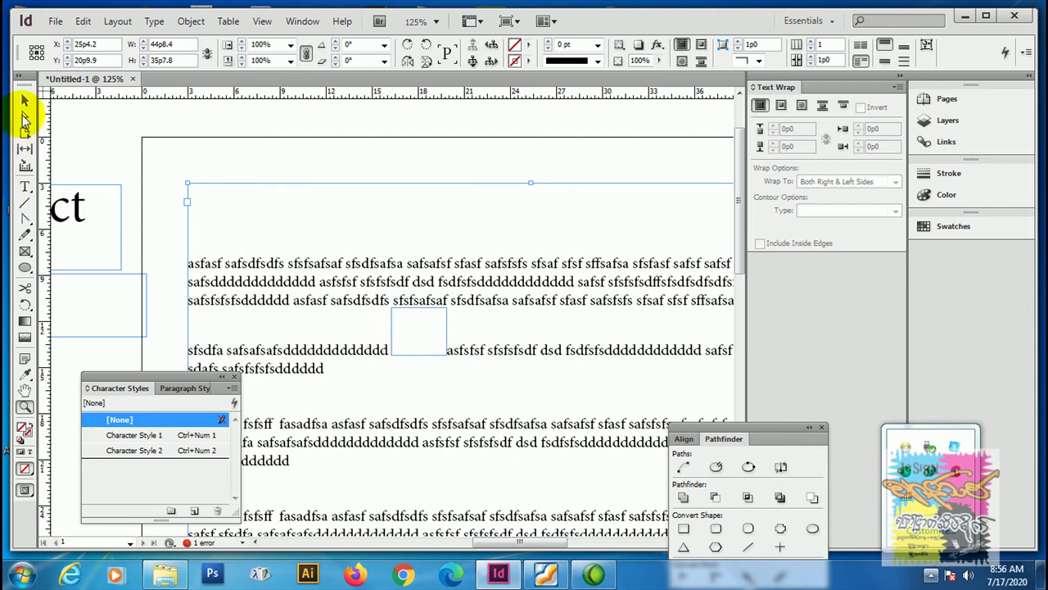
{"action": "left_click", "coordinate": [405, 329]}
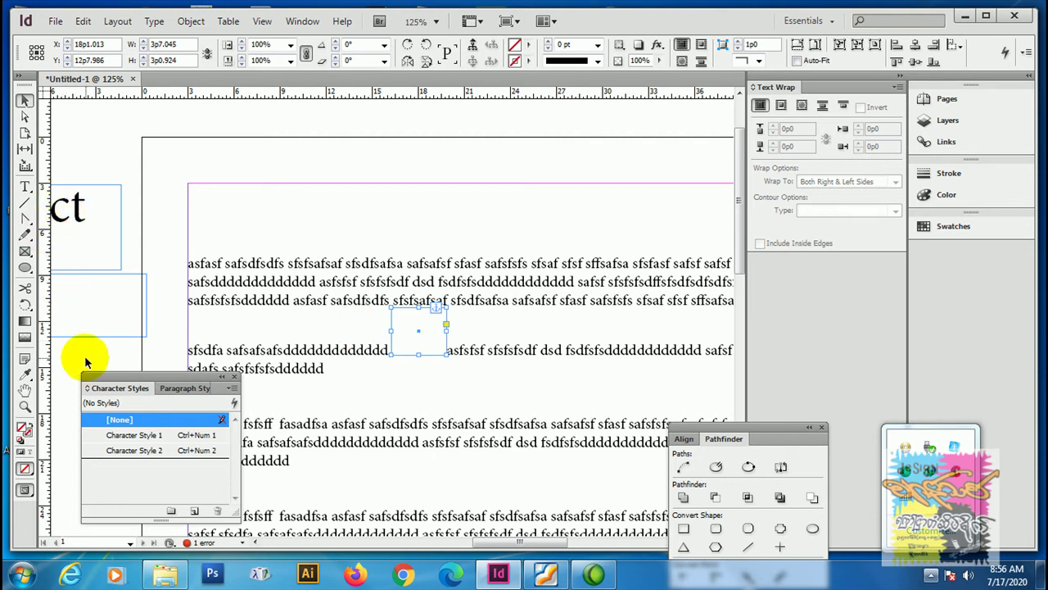
{"action": "left_click", "coordinate": [25, 270]}
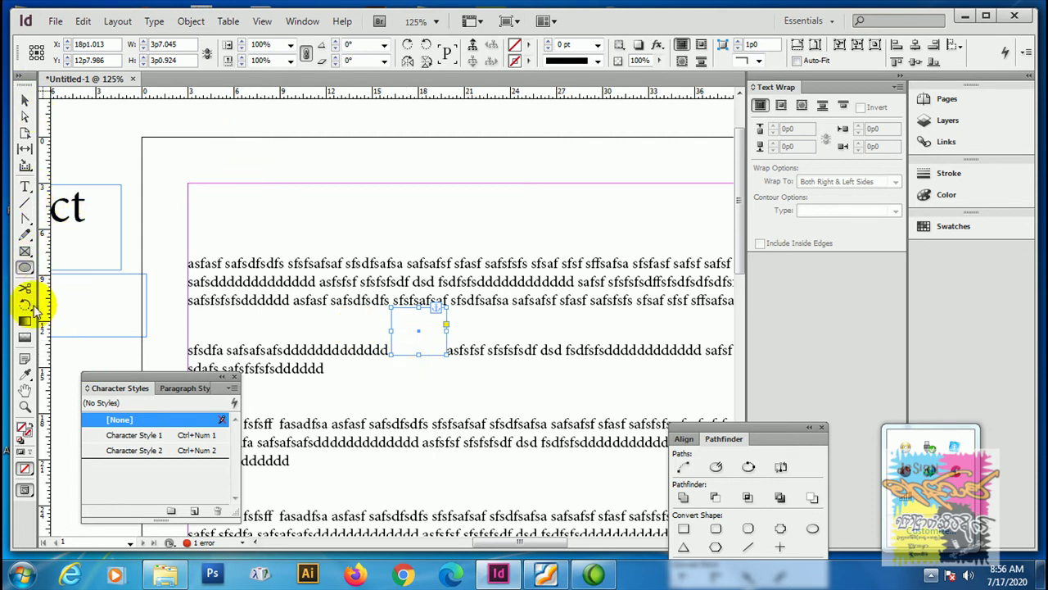
{"action": "left_click", "coordinate": [26, 187]}
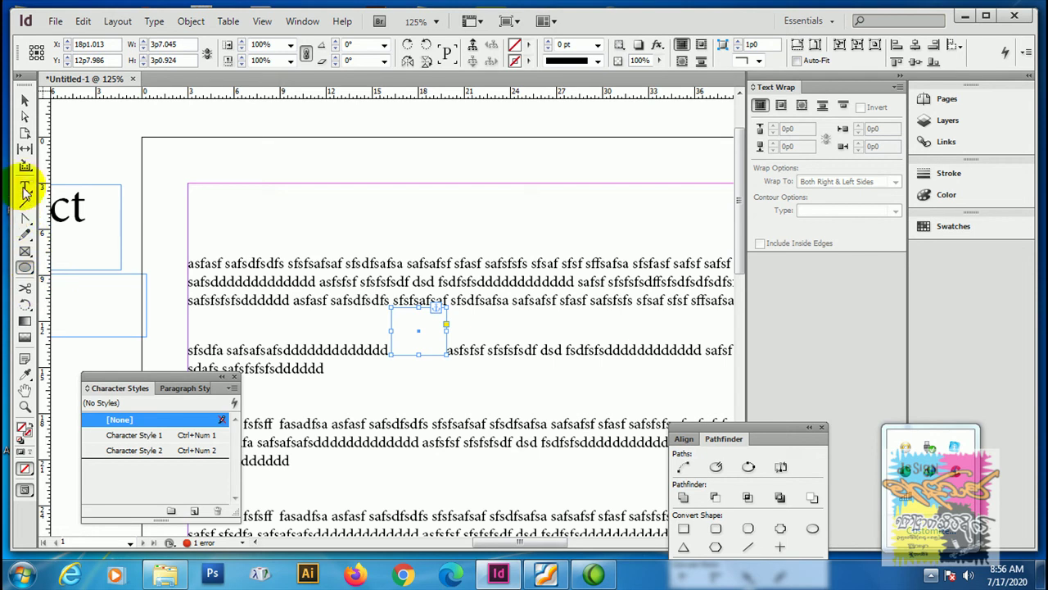
{"action": "left_click", "coordinate": [209, 351]}
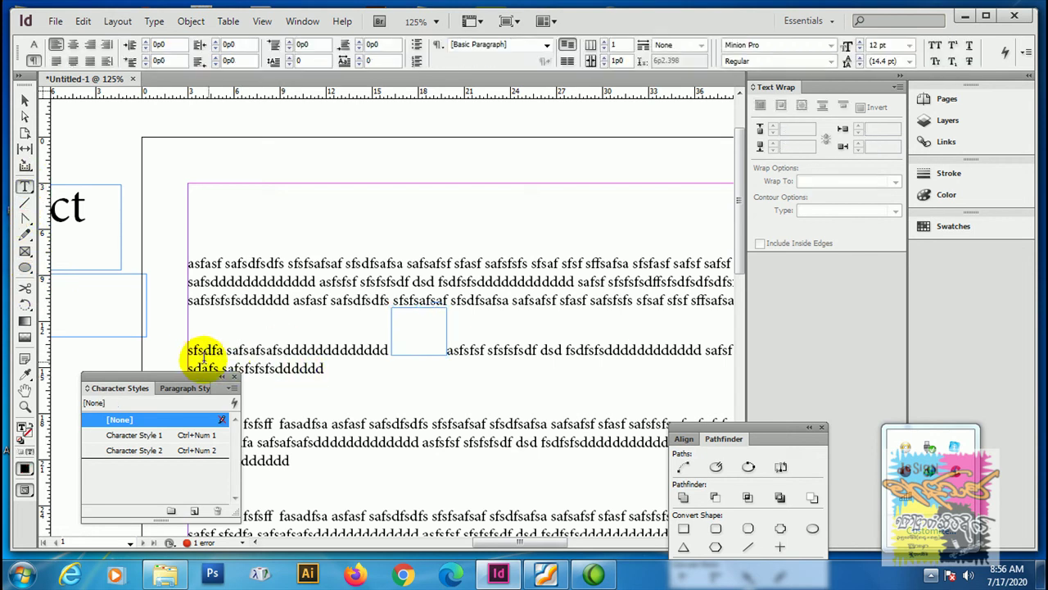
{"action": "left_click", "coordinate": [187, 300]}
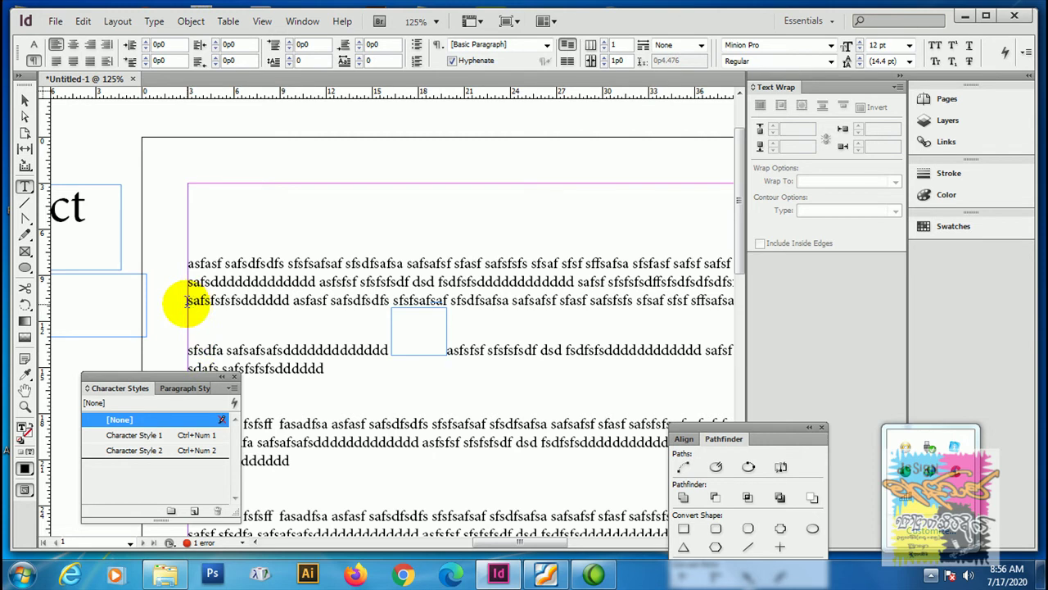
{"action": "key", "text": "Return"}
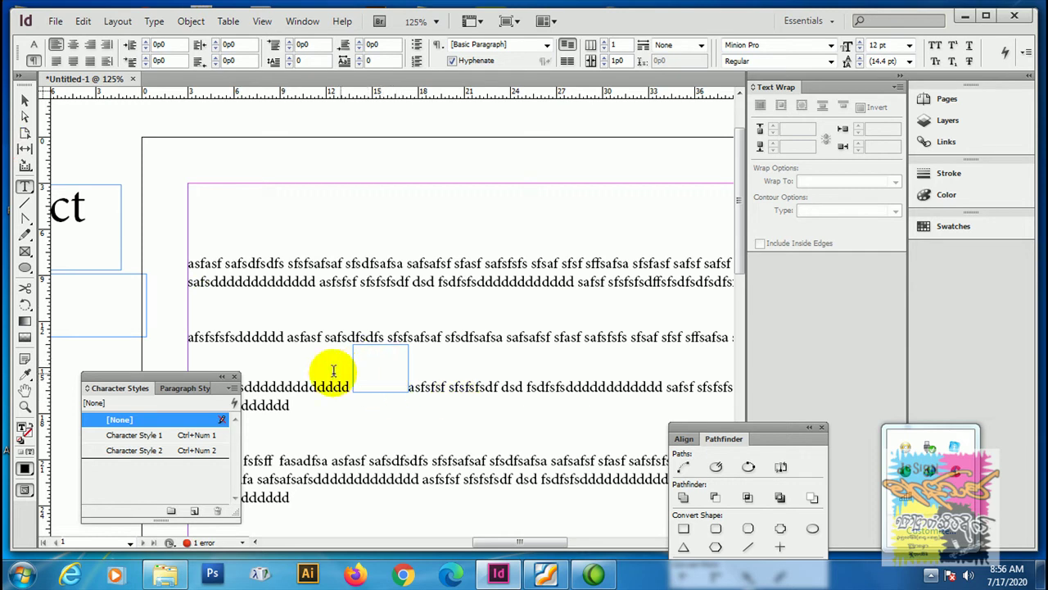
- Draw a circle about 3p4 across over the page's upper-left corner, fill it with C=0 M=100 Y=0 K=0, and deselect it
{"action": "left_click", "coordinate": [25, 267]}
{"action": "left_click_drag", "start_coordinate": [164, 127], "coordinate": [215, 177]}
{"action": "left_click", "coordinate": [24, 100]}
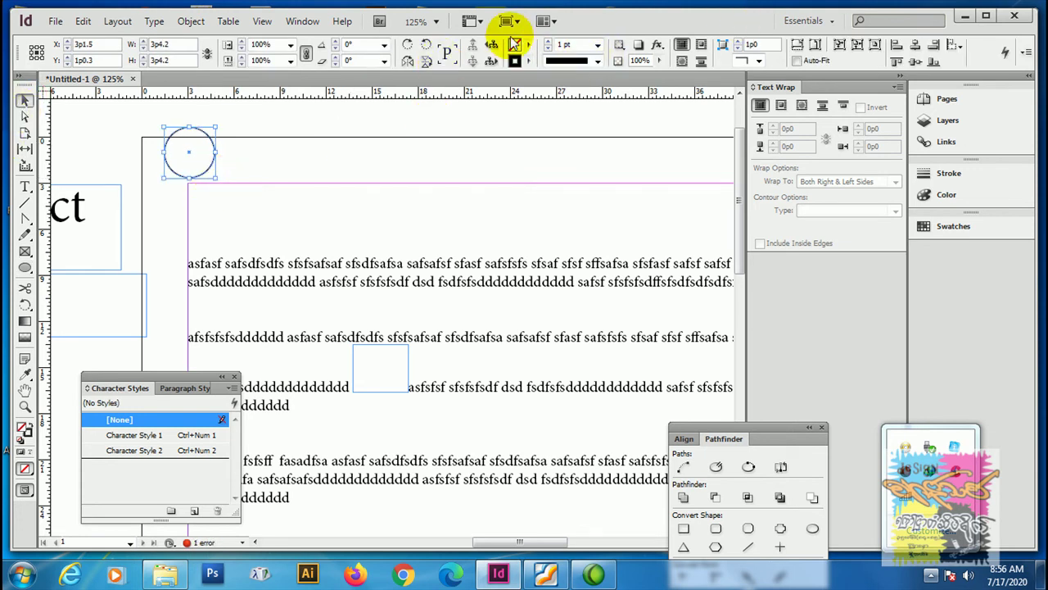
{"action": "left_click", "coordinate": [529, 45]}
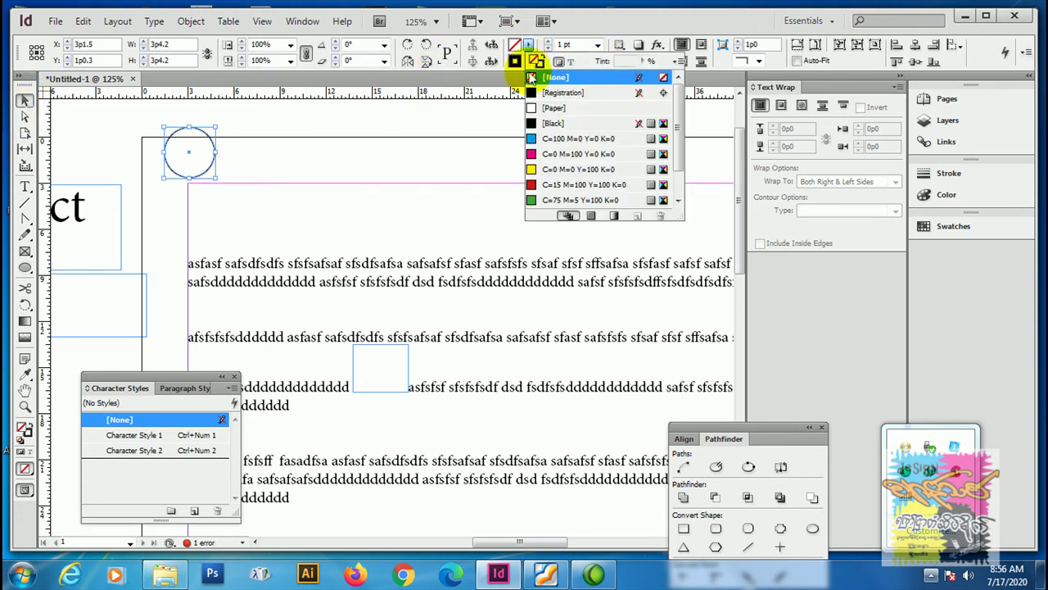
{"action": "left_click", "coordinate": [529, 153]}
{"action": "left_click", "coordinate": [329, 176]}
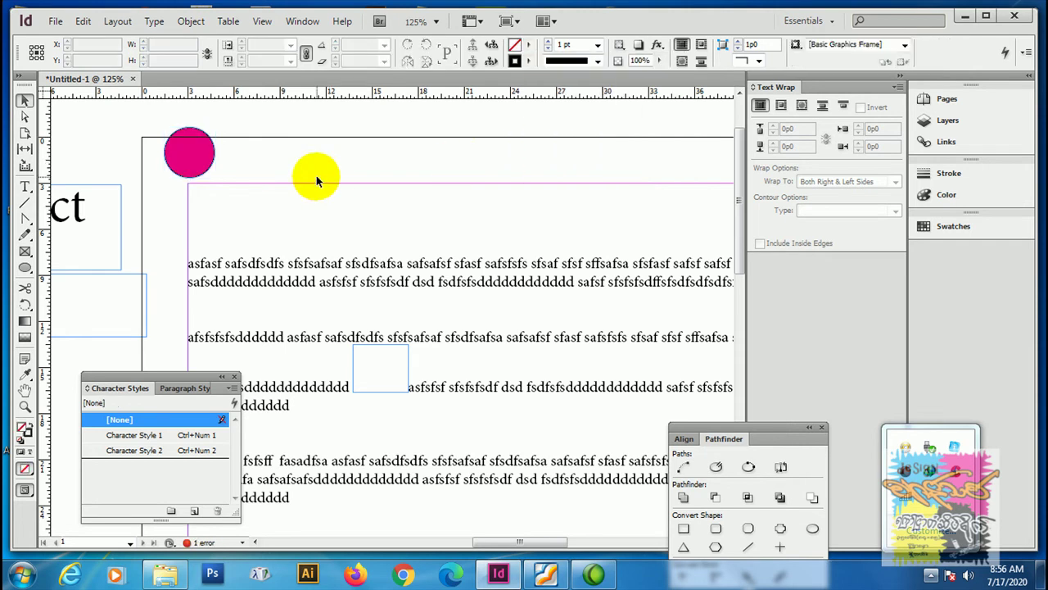
- Cut the magenta circle over the page's upper-left corner
{"action": "left_click", "coordinate": [187, 167]}
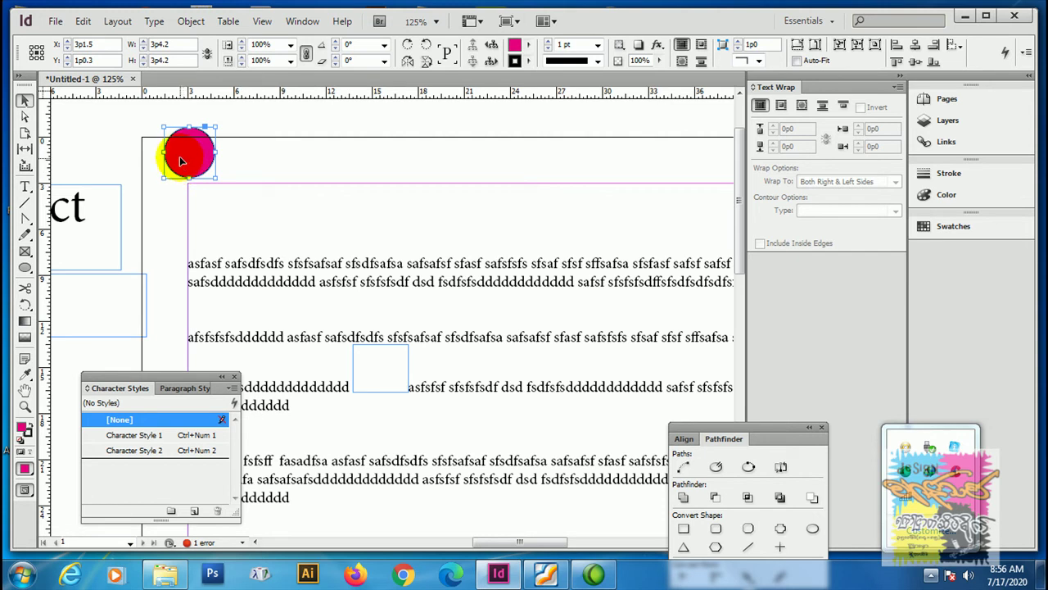
{"action": "left_click", "coordinate": [54, 20]}
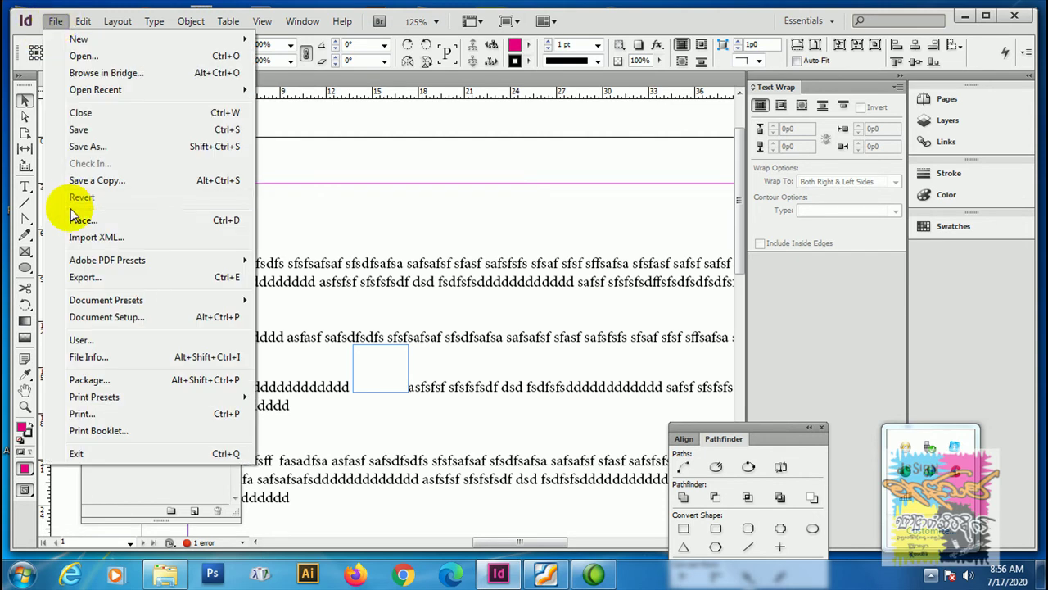
{"action": "left_click", "coordinate": [303, 170]}
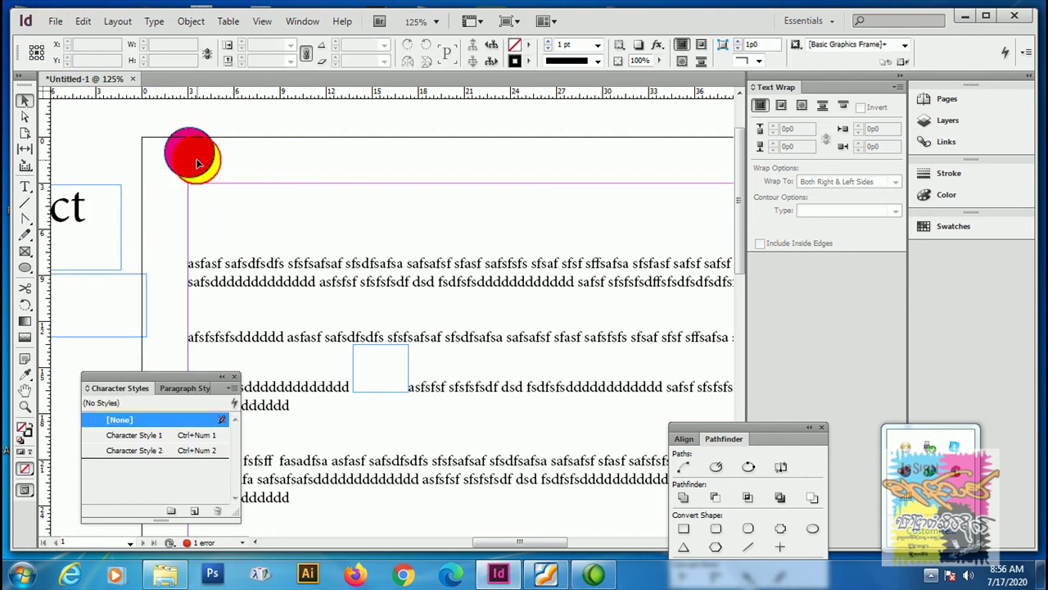
{"action": "left_click", "coordinate": [198, 164]}
{"action": "right_click", "coordinate": [197, 164]}
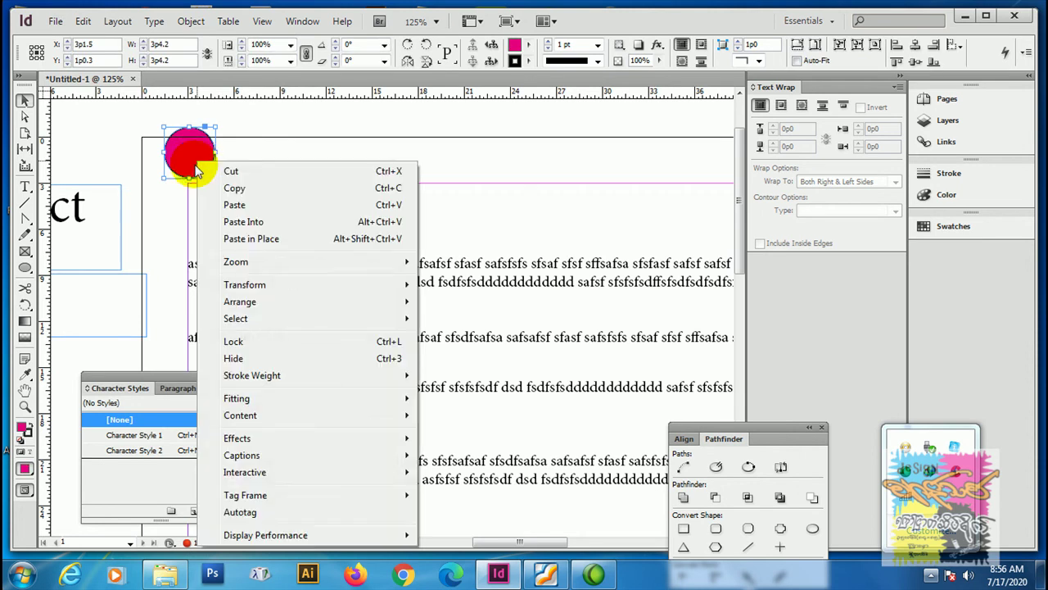
{"action": "left_click", "coordinate": [250, 174]}
- Paste the cut circle into the empty inline frame within the first paragraph, and deselect it
{"action": "left_click", "coordinate": [355, 352]}
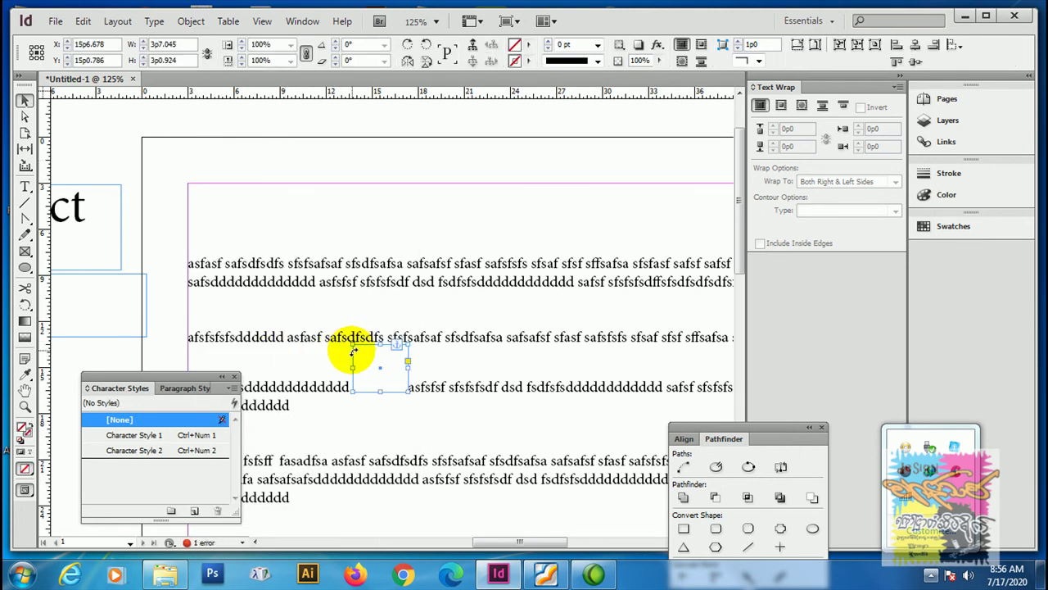
{"action": "right_click", "coordinate": [355, 353]}
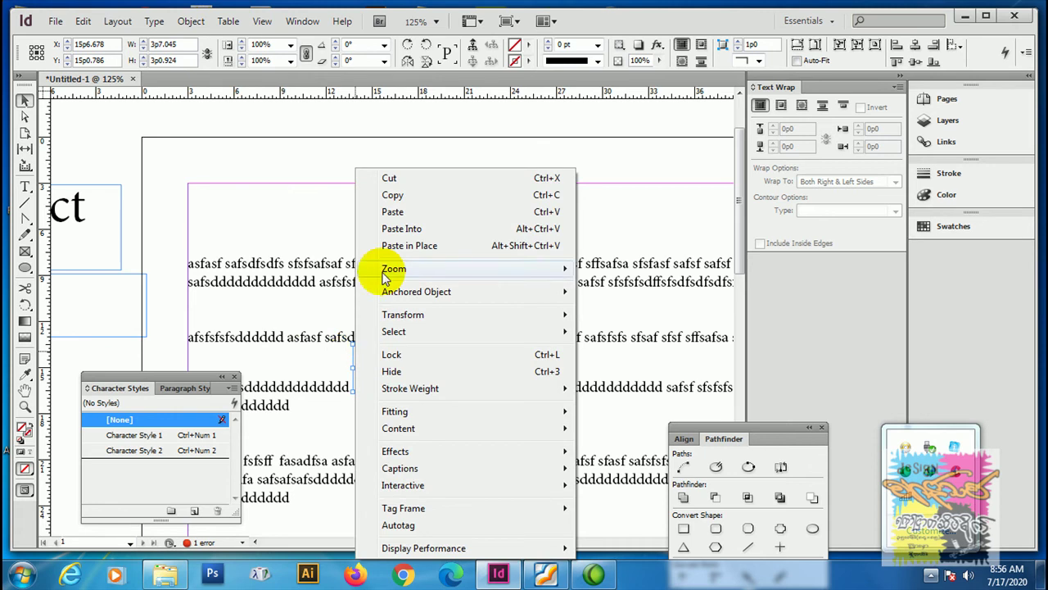
{"action": "left_click", "coordinate": [388, 229]}
{"action": "left_click", "coordinate": [384, 217]}
{"action": "left_click", "coordinate": [159, 238]}
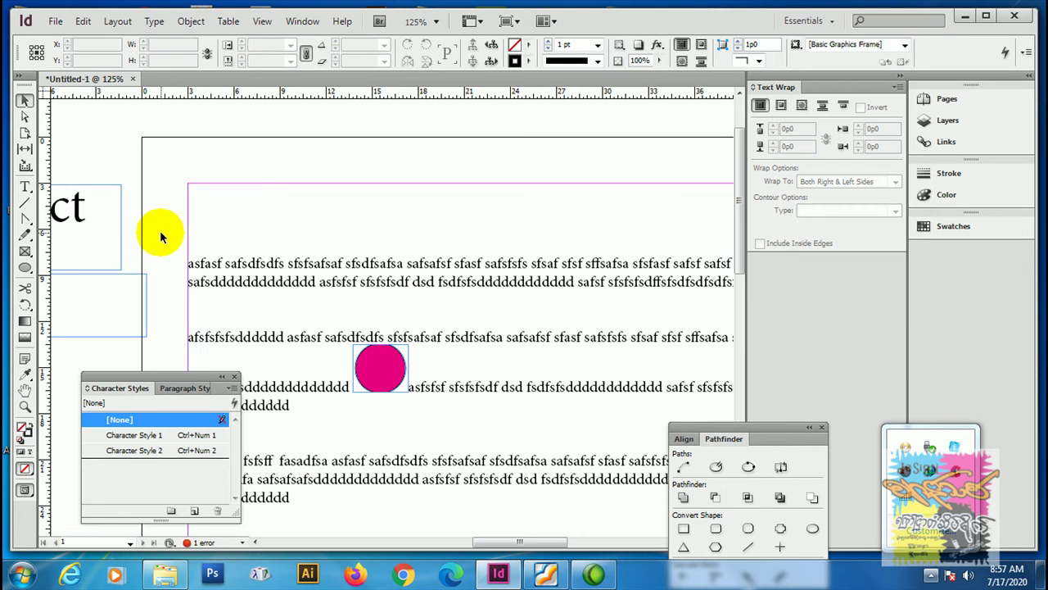
- Extend the notes text frame beneath the Anchor object heading downward to a height of about 15p1
{"action": "left_click_drag", "start_coordinate": [215, 285], "coordinate": [538, 218]}
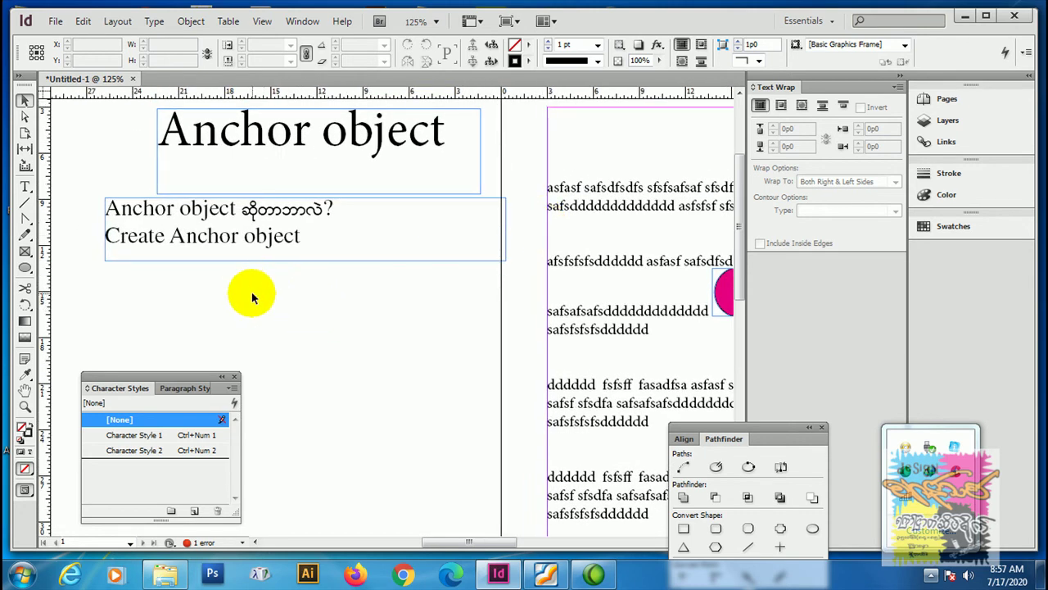
{"action": "left_click", "coordinate": [344, 260]}
{"action": "left_click_drag", "start_coordinate": [298, 259], "coordinate": [322, 408]}
{"action": "double_click", "coordinate": [265, 238]}
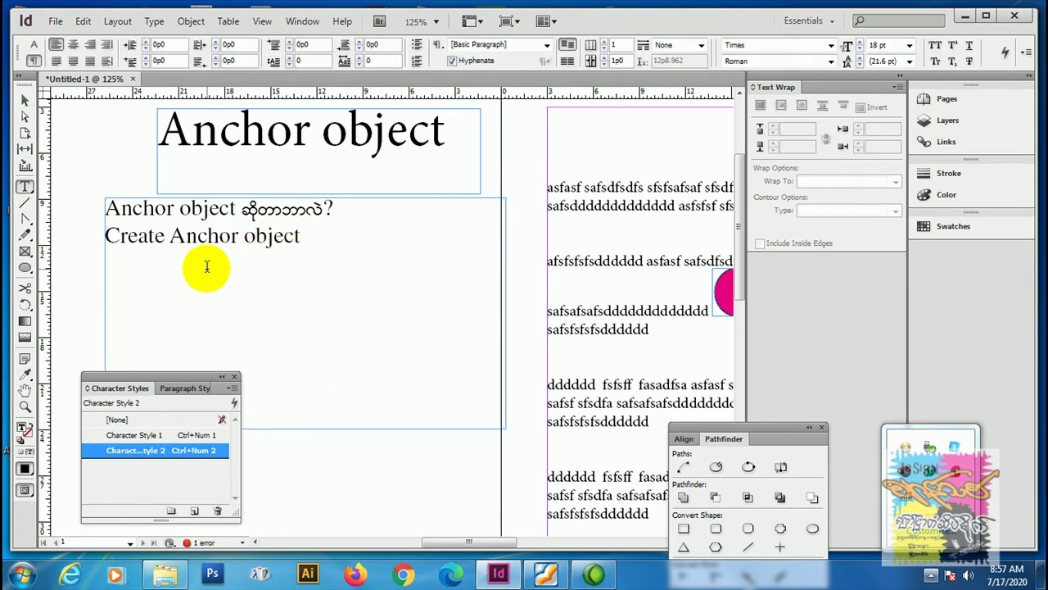
{"action": "left_click", "coordinate": [25, 100]}
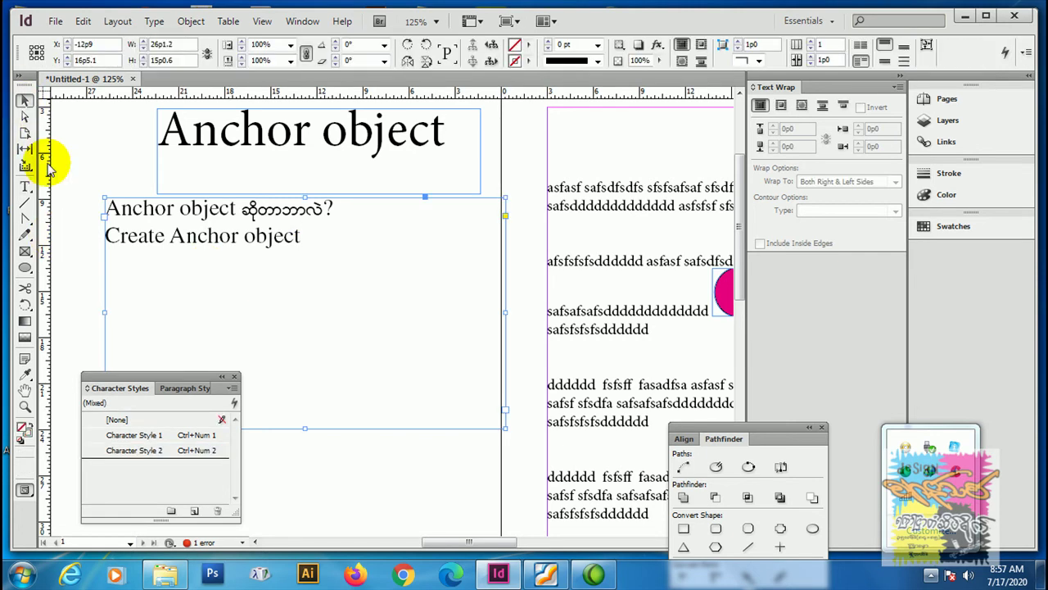
- Add the line "Position" below "Create Anchor object" in the notes frame, and deselect the frame
{"action": "left_click_drag", "start_coordinate": [291, 307], "coordinate": [511, 363]}
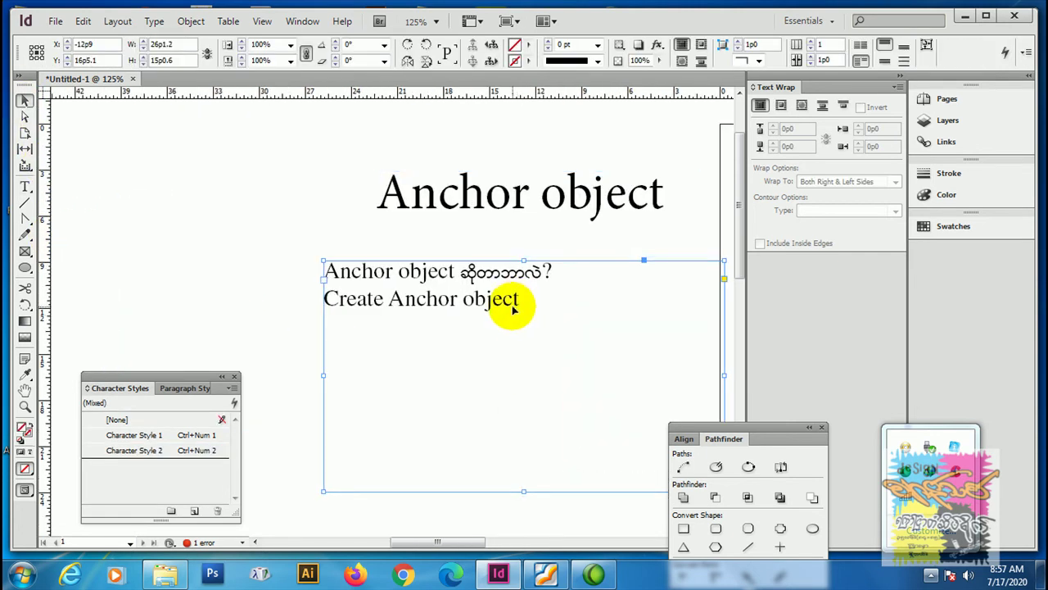
{"action": "left_click", "coordinate": [212, 280]}
{"action": "double_click", "coordinate": [433, 311]}
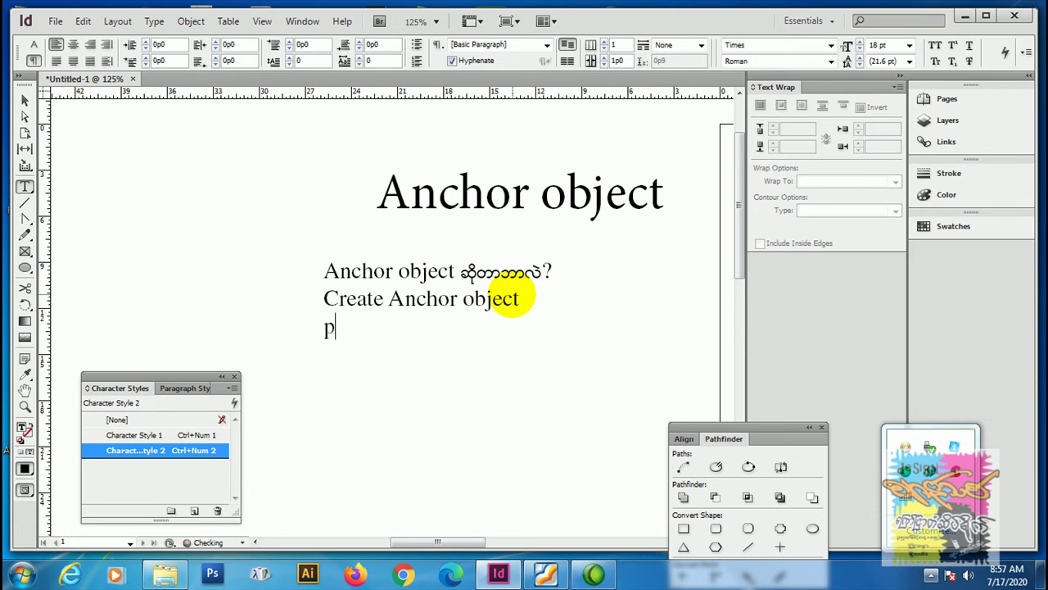
{"action": "type", "text": "Position"}
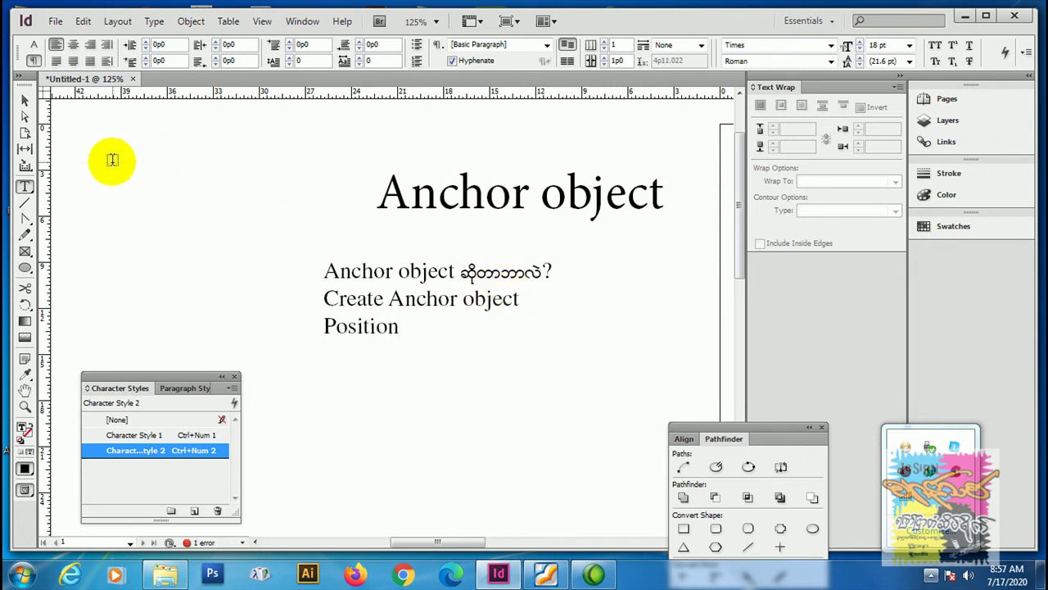
{"action": "left_click", "coordinate": [25, 99]}
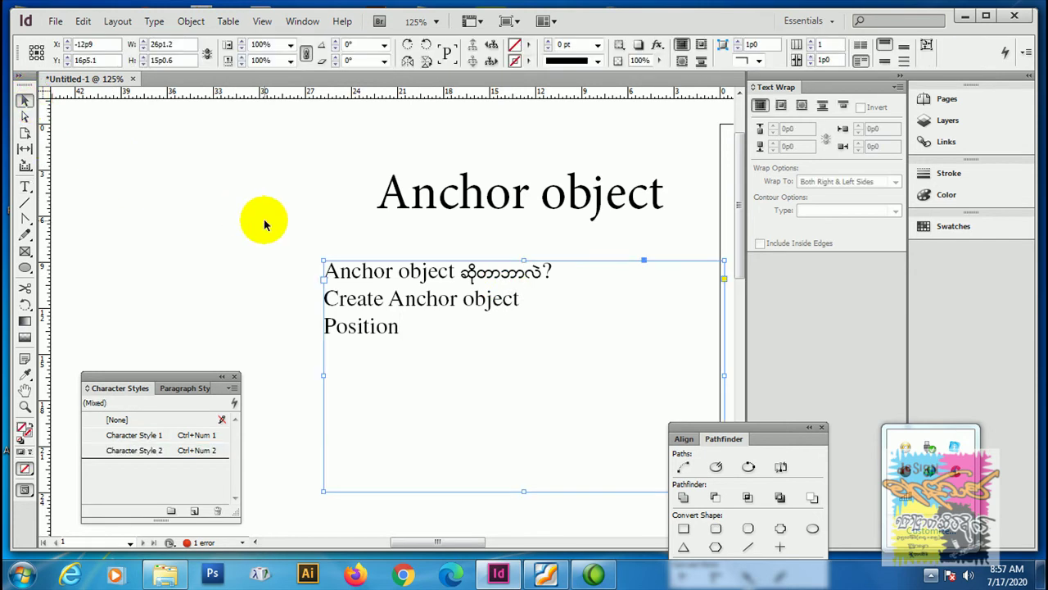
{"action": "left_click", "coordinate": [295, 217]}
- Open the Anchored Object Options for the inline frame holding the circle, keeping the circle in view
{"action": "left_click_drag", "start_coordinate": [610, 322], "coordinate": [356, 284]}
{"action": "left_click_drag", "start_coordinate": [704, 363], "coordinate": [404, 299]}
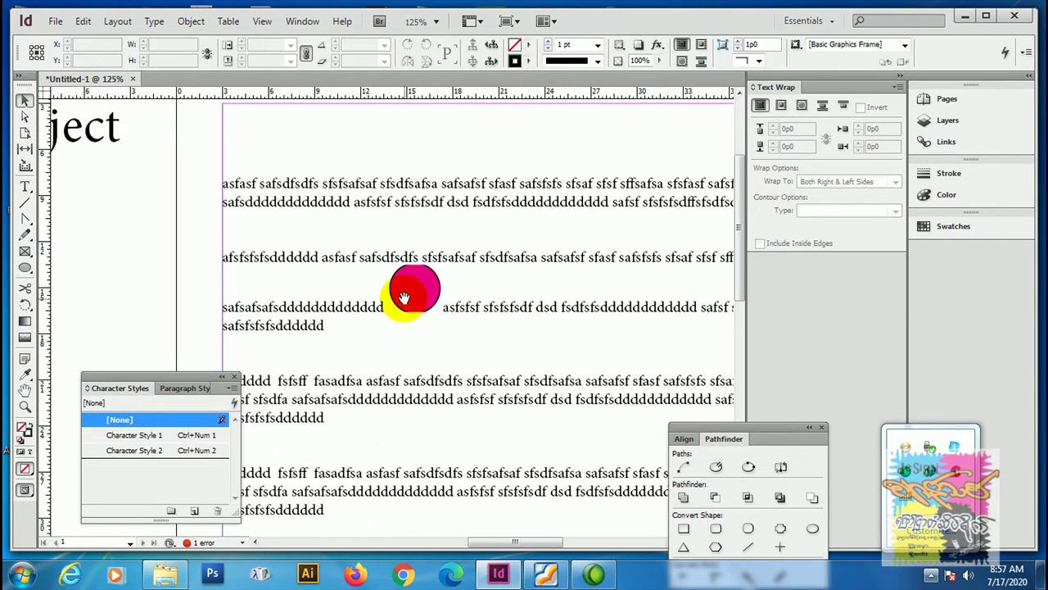
{"action": "left_click", "coordinate": [426, 288]}
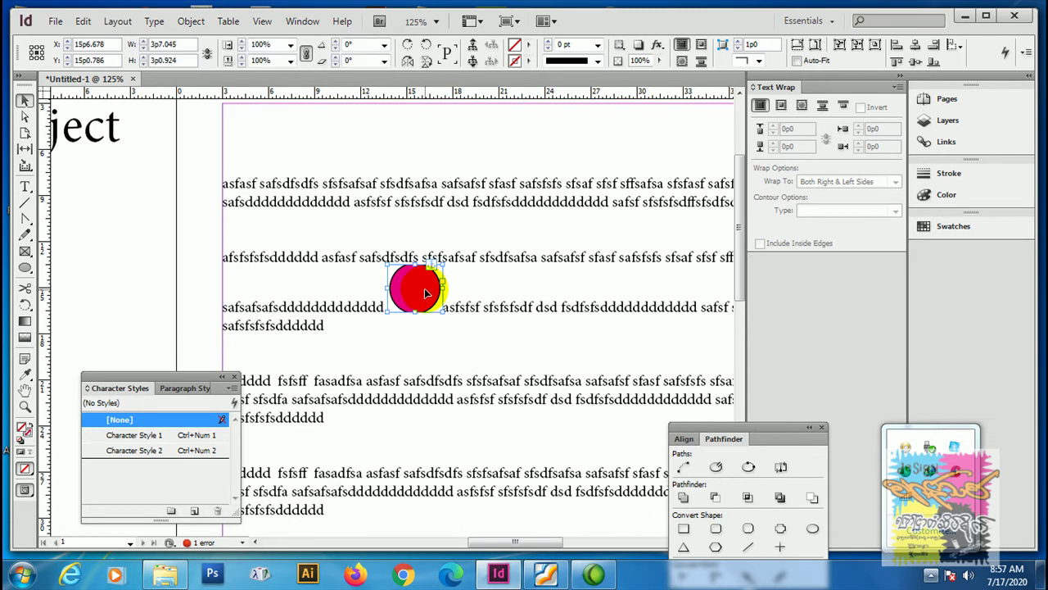
{"action": "right_click", "coordinate": [426, 294]}
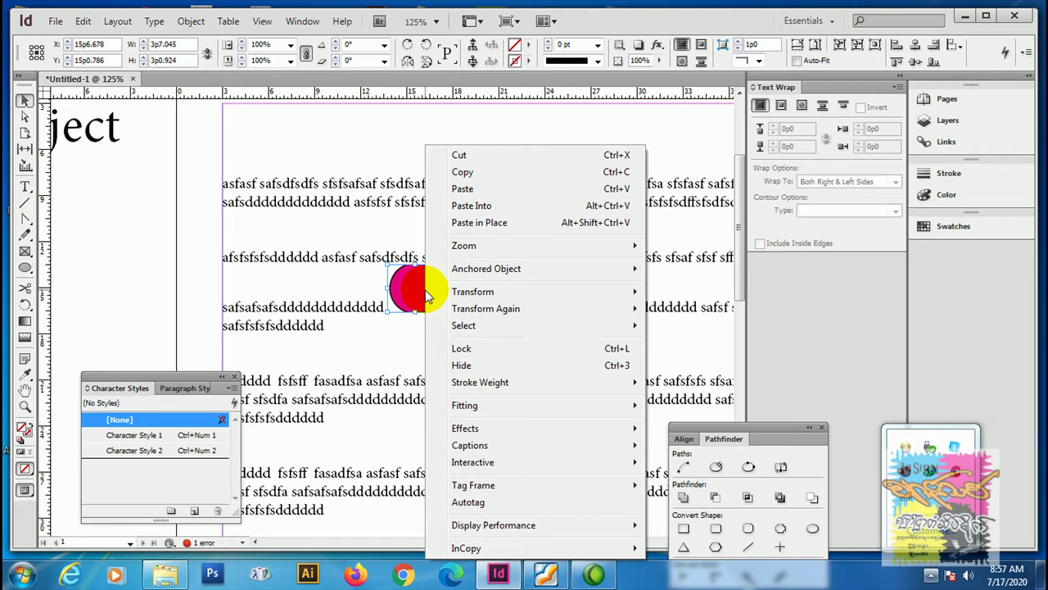
{"action": "mouse_move", "coordinate": [460, 268]}
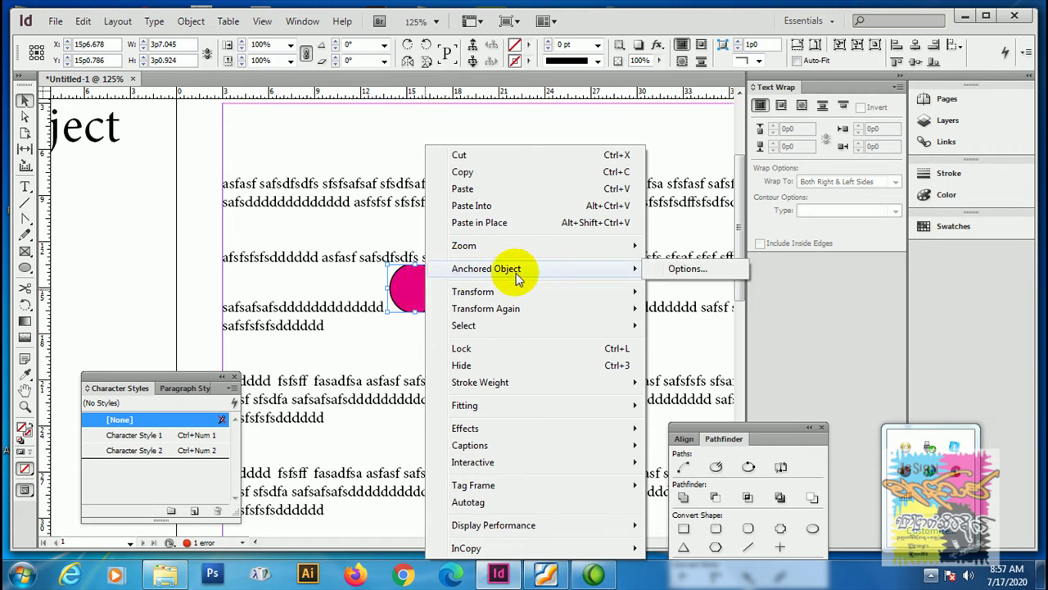
{"action": "left_click", "coordinate": [736, 275]}
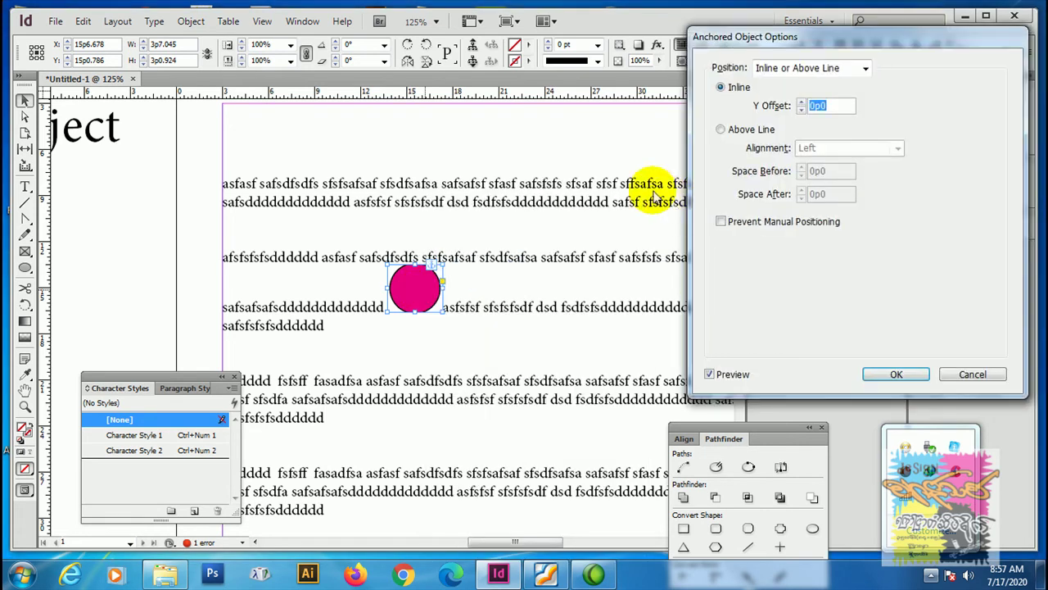
{"action": "left_click_drag", "start_coordinate": [771, 41], "coordinate": [726, 72]}
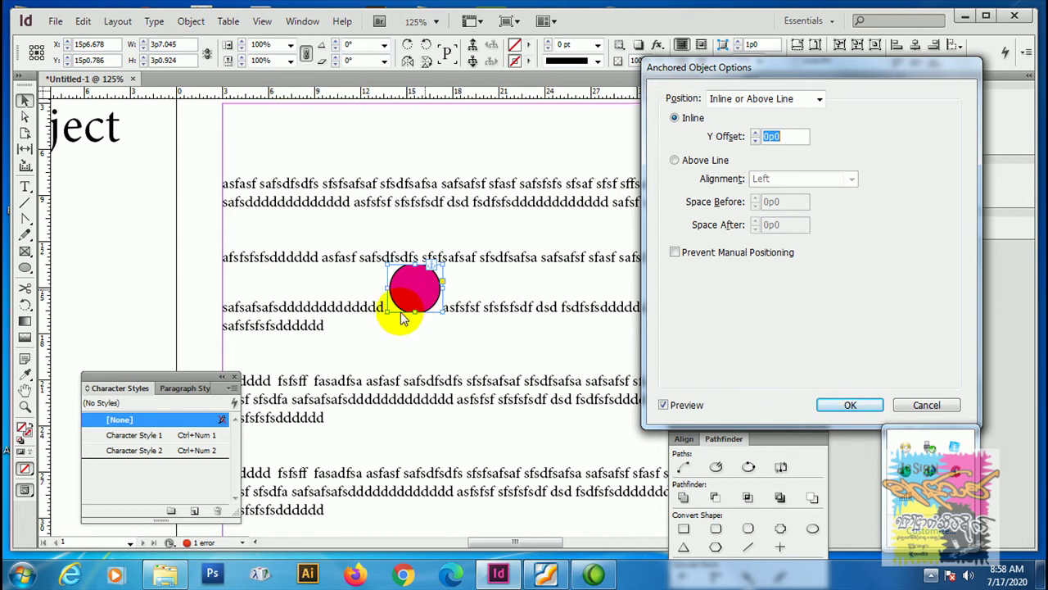
- Raise the inline circle frame's Y Offset to 1p2.4
{"action": "left_click", "coordinate": [755, 133]}
{"action": "left_click", "coordinate": [755, 133]}
{"action": "left_click", "coordinate": [755, 134]}
{"action": "left_click", "coordinate": [755, 133]}
{"action": "left_click", "coordinate": [755, 133]}
{"action": "left_click", "coordinate": [755, 134]}
{"action": "left_click", "coordinate": [755, 133]}
{"action": "left_click", "coordinate": [755, 134]}
{"action": "left_click", "coordinate": [755, 134]}
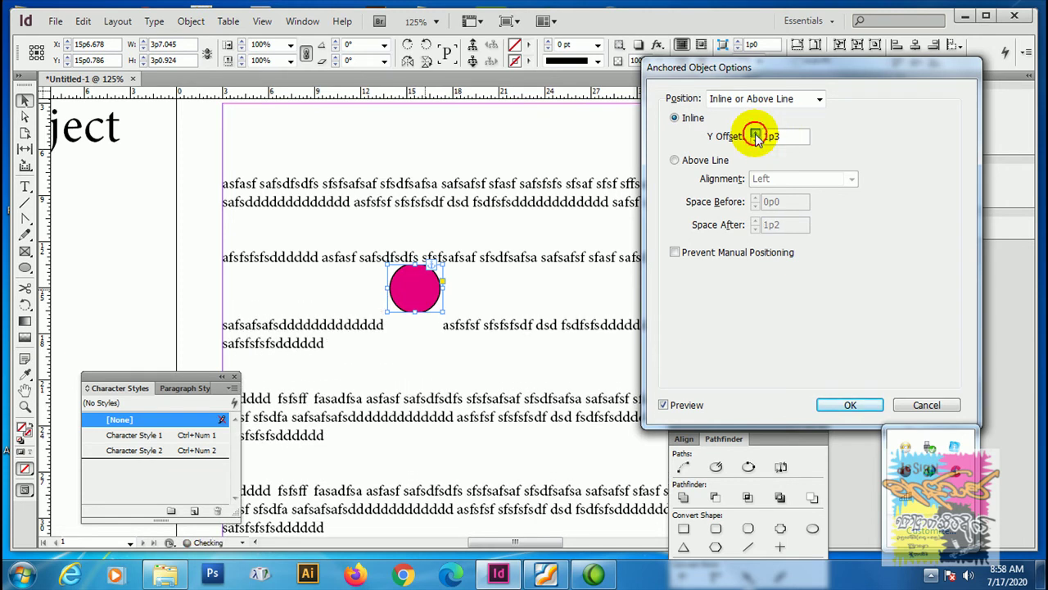
{"action": "left_click", "coordinate": [755, 133]}
{"action": "left_click", "coordinate": [624, 338]}
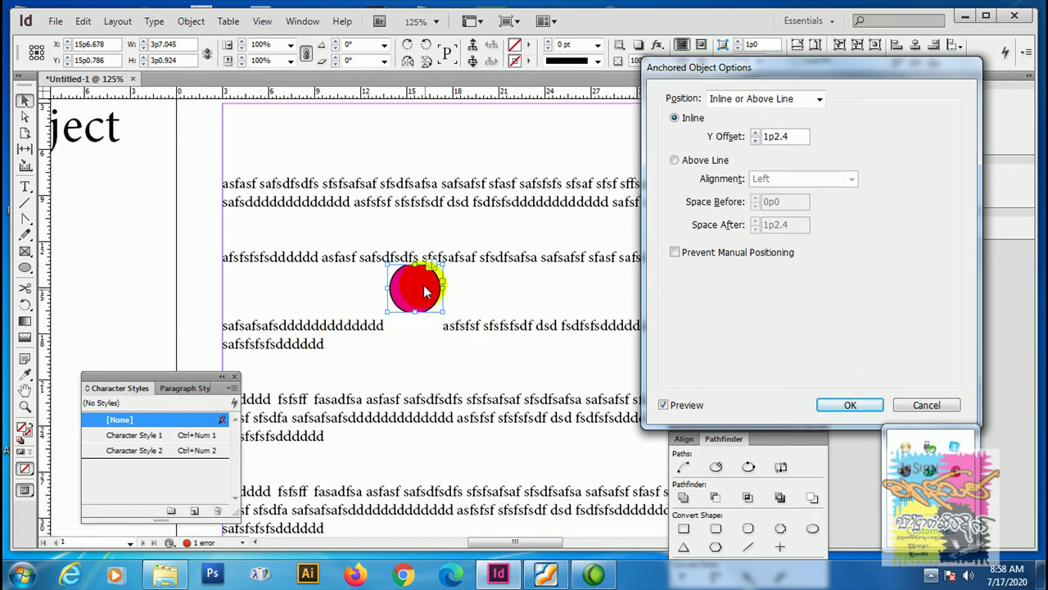
- Lower the inline circle frame's Y Offset to -0p10
{"action": "left_click", "coordinate": [756, 140]}
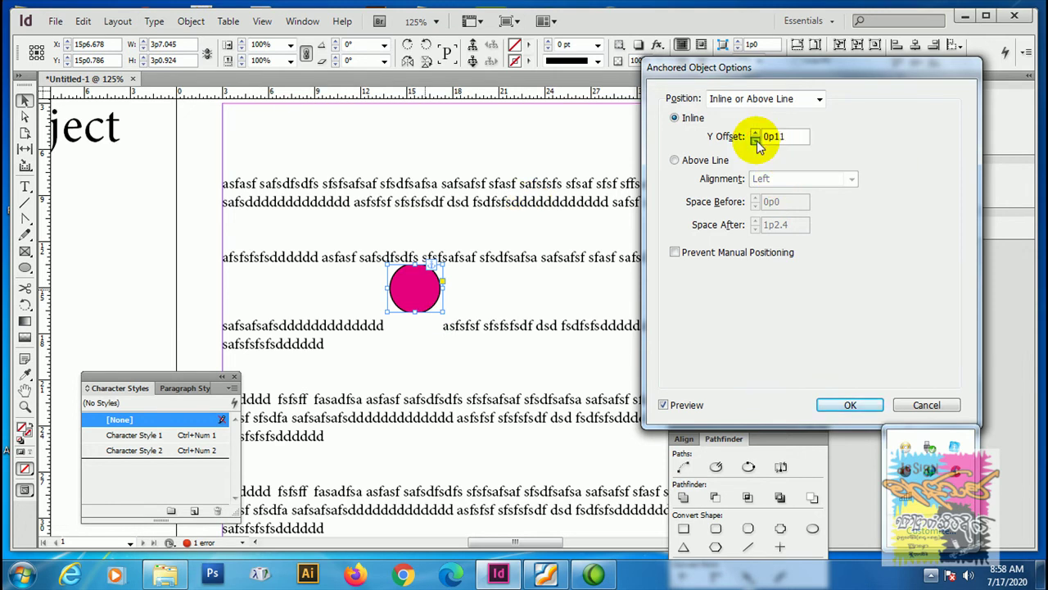
{"action": "left_click", "coordinate": [756, 141]}
{"action": "left_click", "coordinate": [756, 140]}
{"action": "left_click", "coordinate": [756, 140]}
{"action": "left_click", "coordinate": [756, 140]}
{"action": "left_click", "coordinate": [756, 140]}
{"action": "left_click", "coordinate": [756, 140]}
{"action": "left_click", "coordinate": [756, 140]}
{"action": "left_click", "coordinate": [756, 140]}
{"action": "left_click", "coordinate": [756, 140]}
{"action": "left_click", "coordinate": [756, 140]}
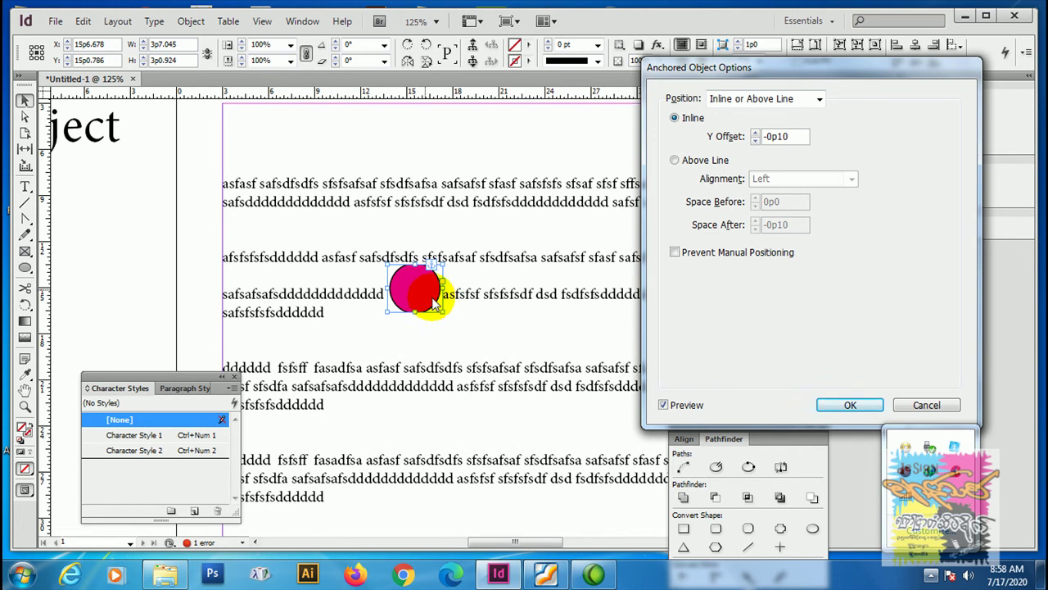
- Try a few higher Y Offset values for the inline circle frame, and set it to -1p1
{"action": "left_click", "coordinate": [756, 134]}
{"action": "left_click", "coordinate": [755, 132]}
{"action": "left_click", "coordinate": [756, 133]}
{"action": "left_click", "coordinate": [756, 133]}
{"action": "left_click", "coordinate": [756, 133]}
{"action": "left_click", "coordinate": [756, 142]}
{"action": "left_click", "coordinate": [756, 142]}
{"action": "left_click", "coordinate": [756, 142]}
{"action": "left_click", "coordinate": [756, 143]}
{"action": "left_click", "coordinate": [756, 142]}
{"action": "left_click", "coordinate": [757, 143]}
{"action": "left_click", "coordinate": [757, 142]}
{"action": "left_click", "coordinate": [757, 143]}
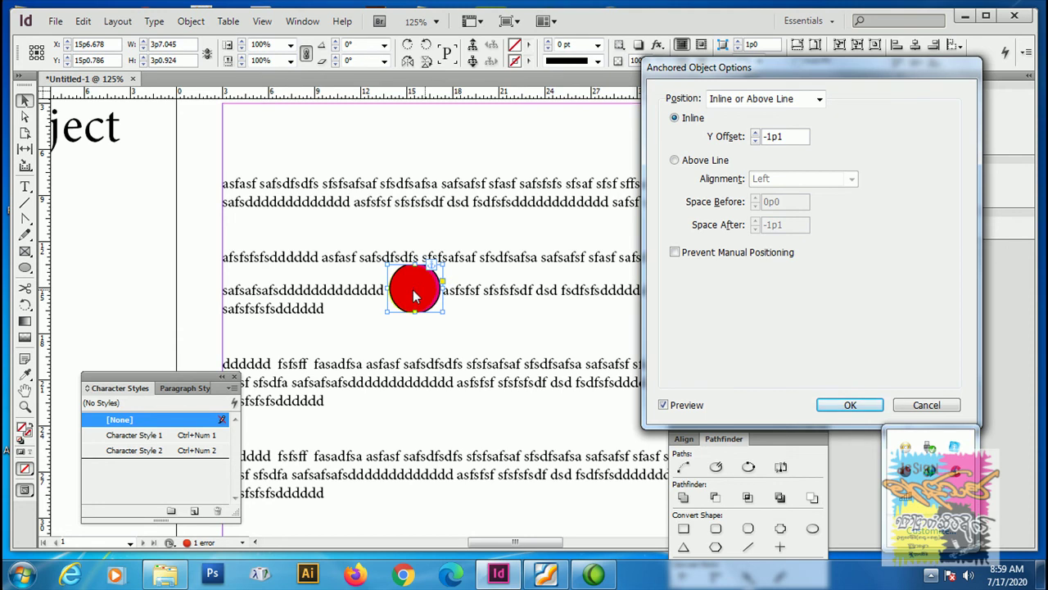
- Raise the Y Offset by three increments, and return it to -1p1
{"action": "left_click", "coordinate": [755, 132]}
{"action": "left_click", "coordinate": [755, 133]}
{"action": "left_click", "coordinate": [755, 133]}
{"action": "left_click", "coordinate": [755, 140]}
{"action": "left_click", "coordinate": [755, 140]}
{"action": "left_click", "coordinate": [755, 140]}
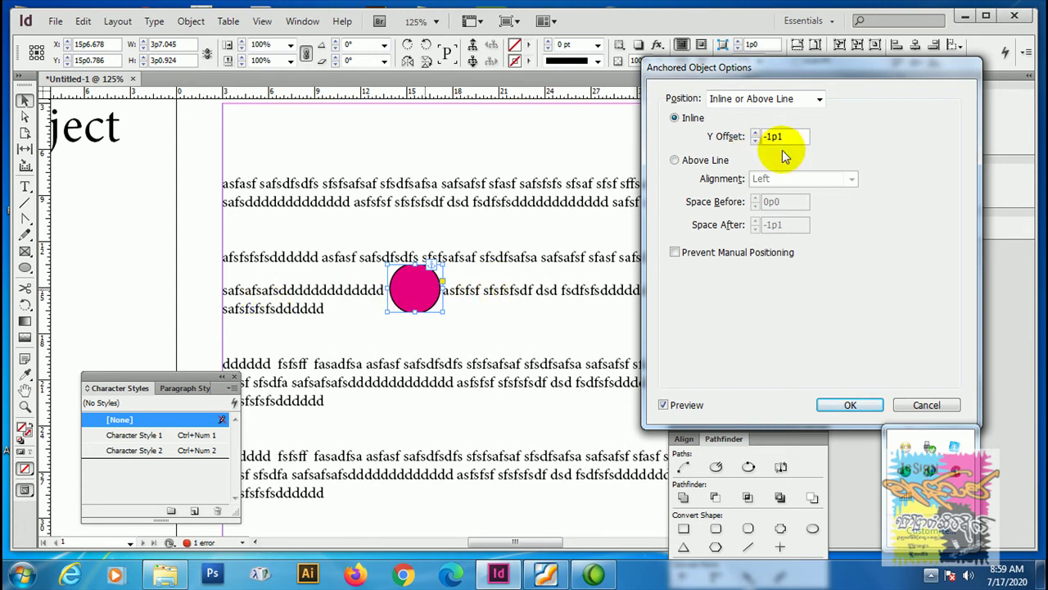
- Switch the anchored circle frame from Inline to Above Line, and set its alignment to Center
{"action": "left_click", "coordinate": [674, 161]}
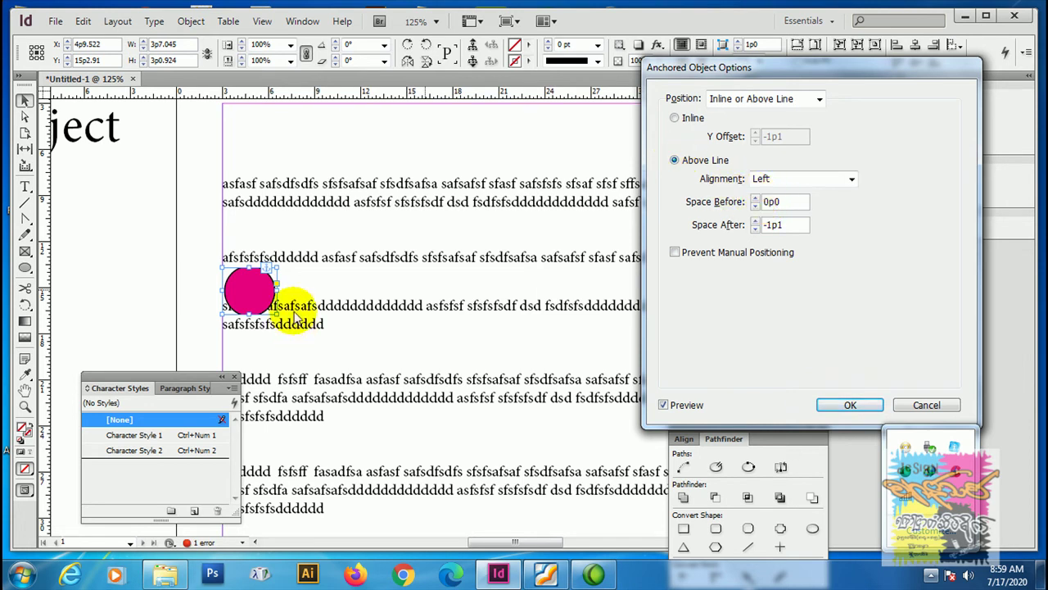
{"action": "left_click_drag", "start_coordinate": [782, 67], "coordinate": [807, 181]}
{"action": "left_click_drag", "start_coordinate": [797, 122], "coordinate": [741, 274]}
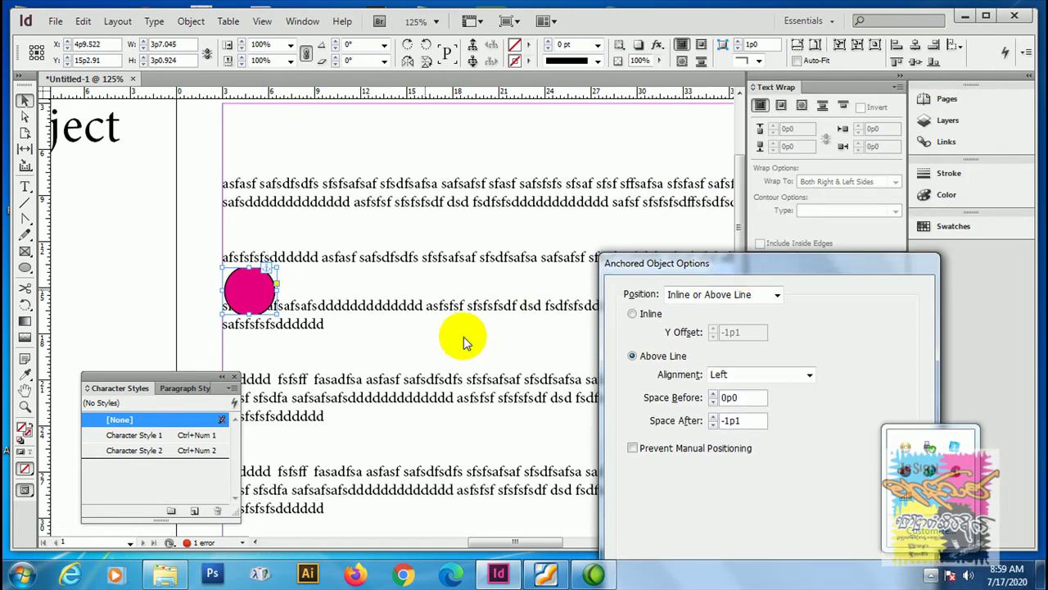
{"action": "left_click", "coordinate": [792, 373]}
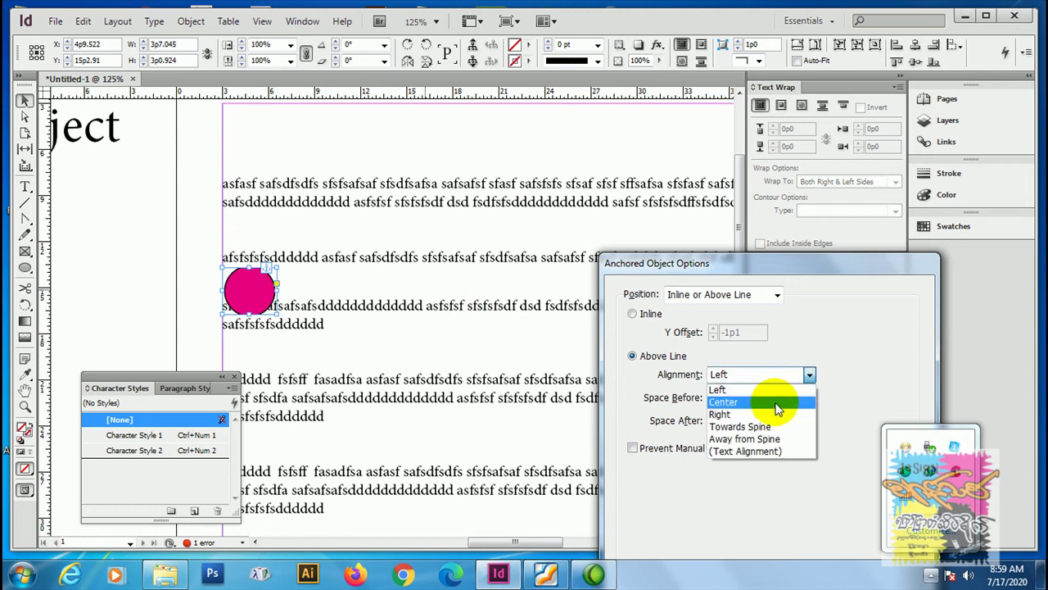
{"action": "left_click", "coordinate": [775, 402]}
- Change the above-line alignment to Right, and bring the full text width into view to examine the circle's placement
{"action": "left_click", "coordinate": [746, 373]}
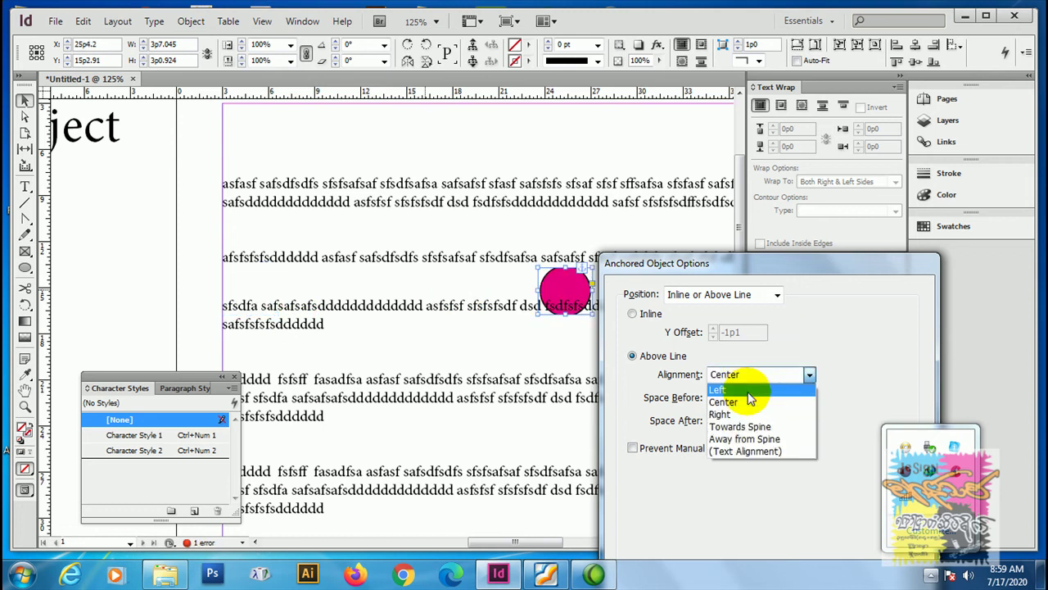
{"action": "left_click", "coordinate": [725, 414]}
{"action": "left_click_drag", "start_coordinate": [723, 272], "coordinate": [740, 218]}
{"action": "key", "text": "ctrl+minus"}
{"action": "key", "text": "ctrl+minus"}
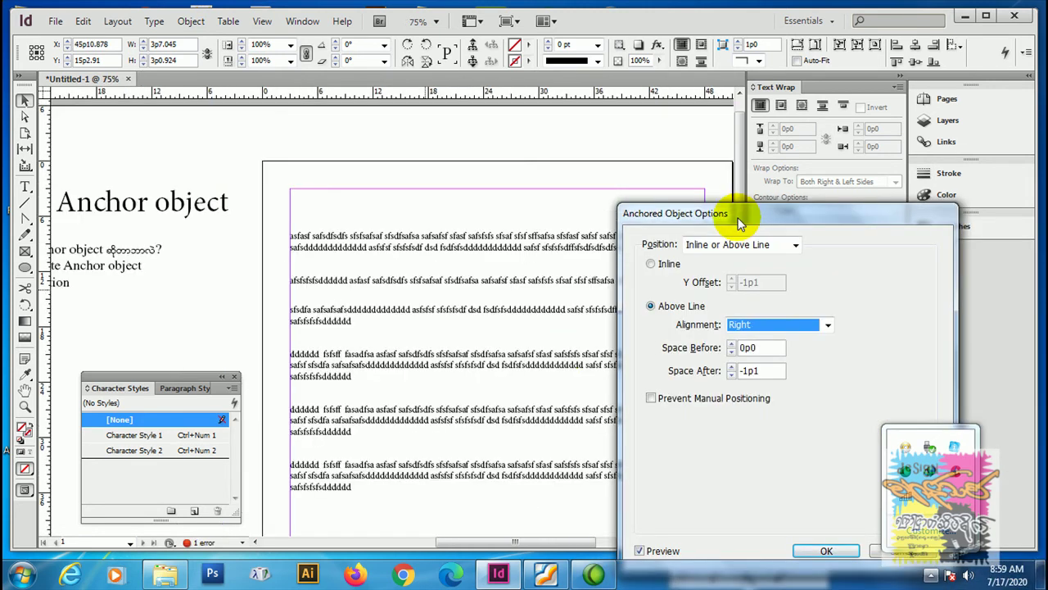
{"action": "left_click", "coordinate": [536, 353]}
{"action": "left_click_drag", "start_coordinate": [769, 221], "coordinate": [874, 141]}
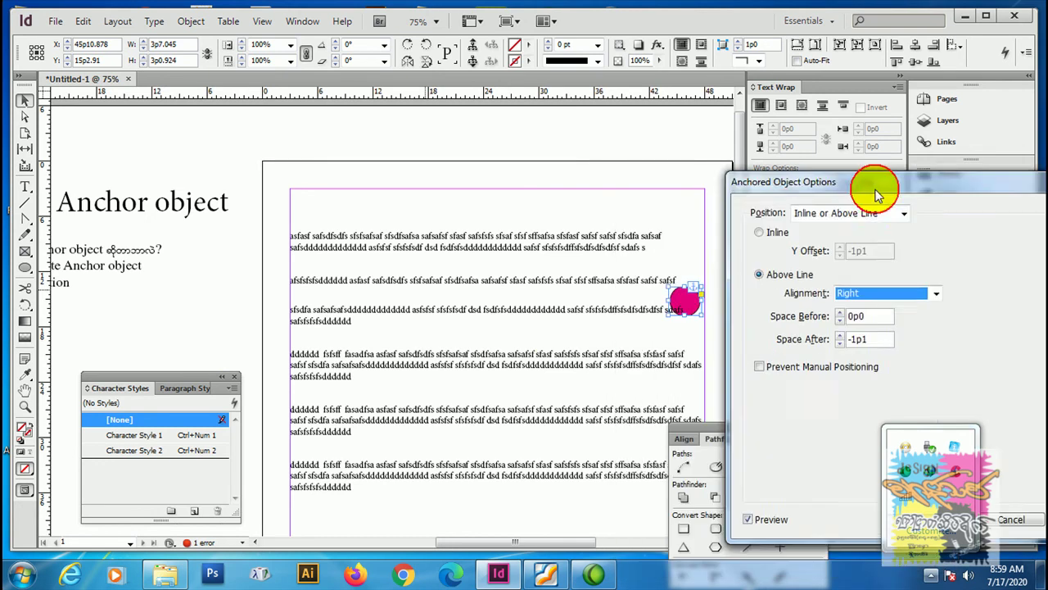
- Try the Left above-line alignment for the circle frame, and set it back to Center
{"action": "left_click", "coordinate": [862, 244]}
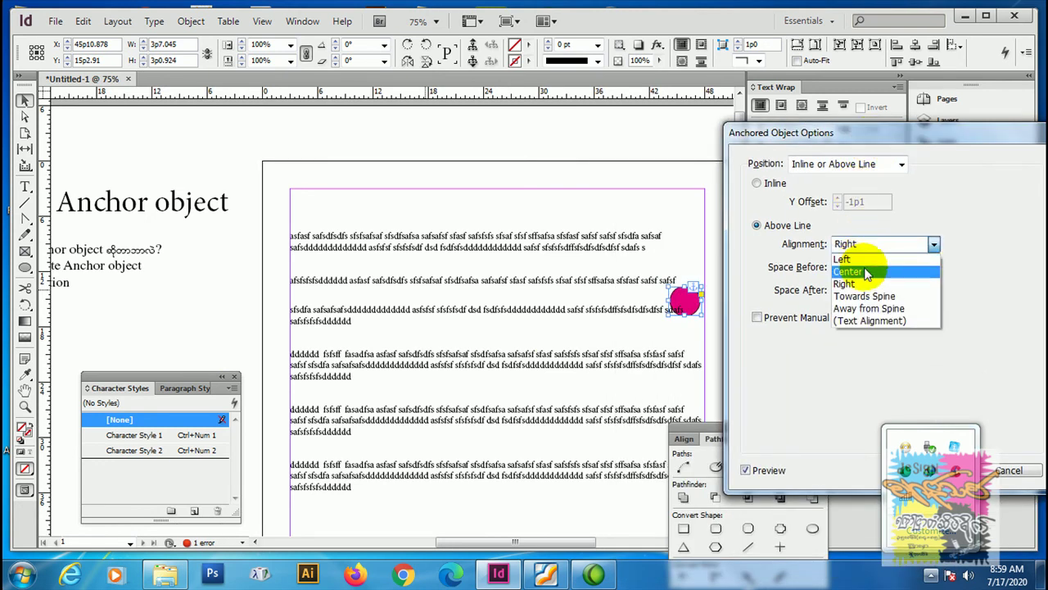
{"action": "left_click", "coordinate": [863, 260]}
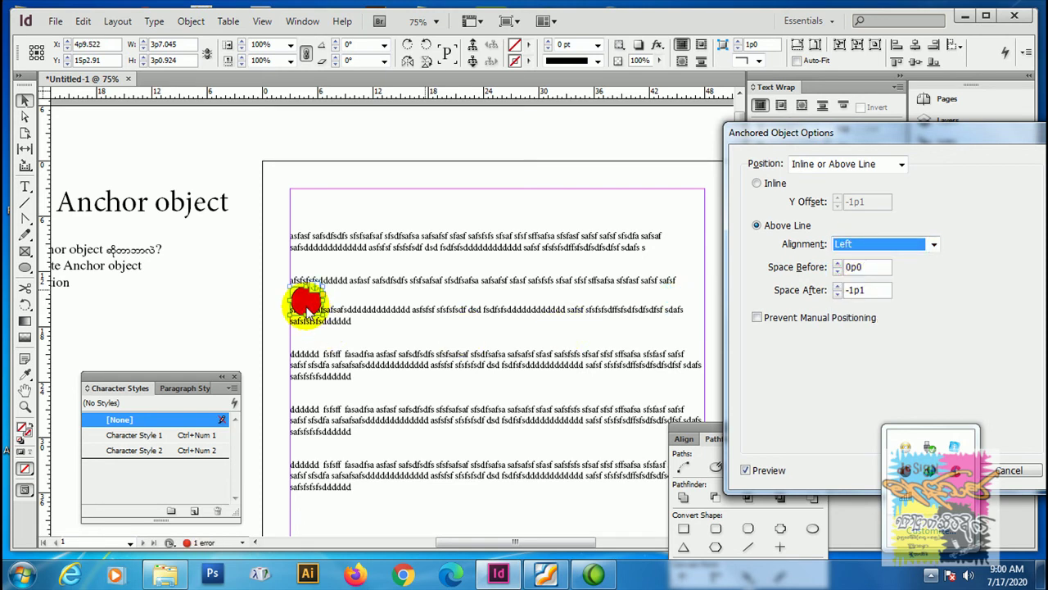
{"action": "left_click", "coordinate": [854, 244]}
{"action": "left_click", "coordinate": [856, 270]}
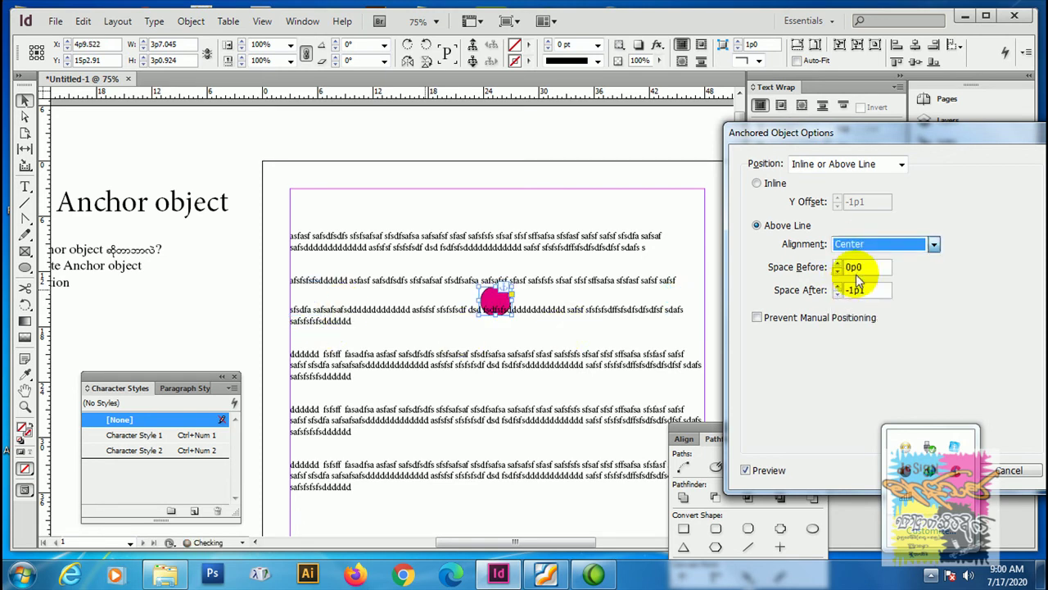
- Set the circle's above-line alignment to Right and its Space Before to 0p8
{"action": "left_click", "coordinate": [866, 242]}
{"action": "left_click", "coordinate": [862, 280]}
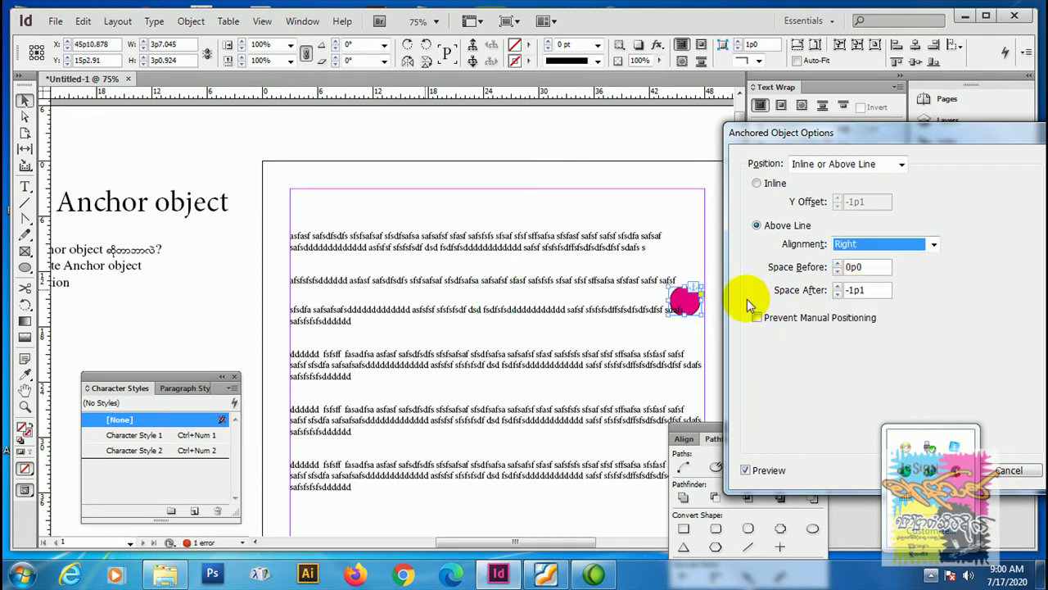
{"action": "left_click_drag", "start_coordinate": [882, 136], "coordinate": [924, 99]}
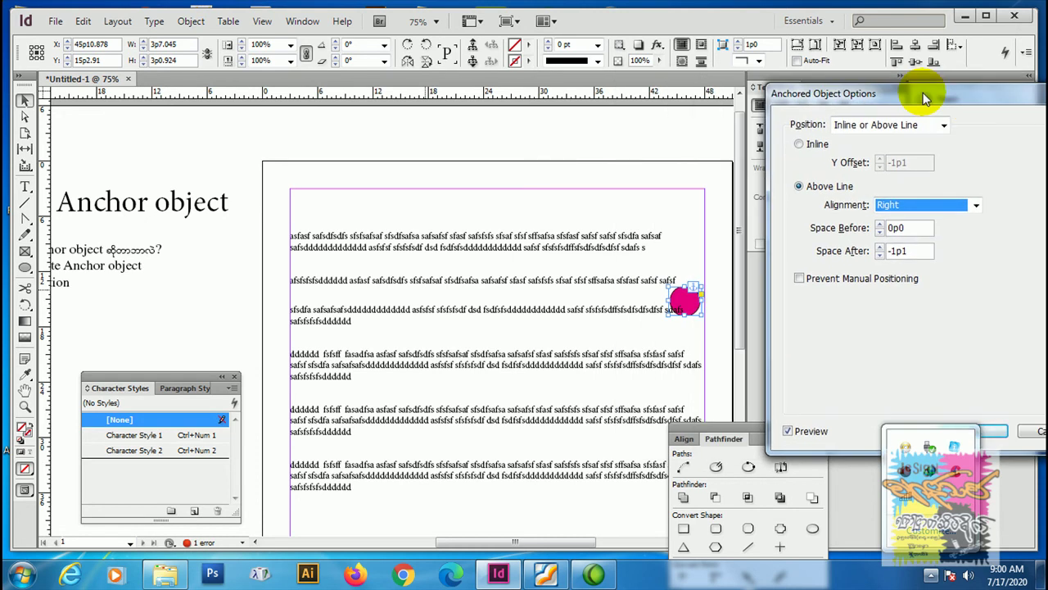
{"action": "left_click", "coordinate": [880, 228]}
{"action": "left_click", "coordinate": [881, 228]}
{"action": "left_click", "coordinate": [881, 228]}
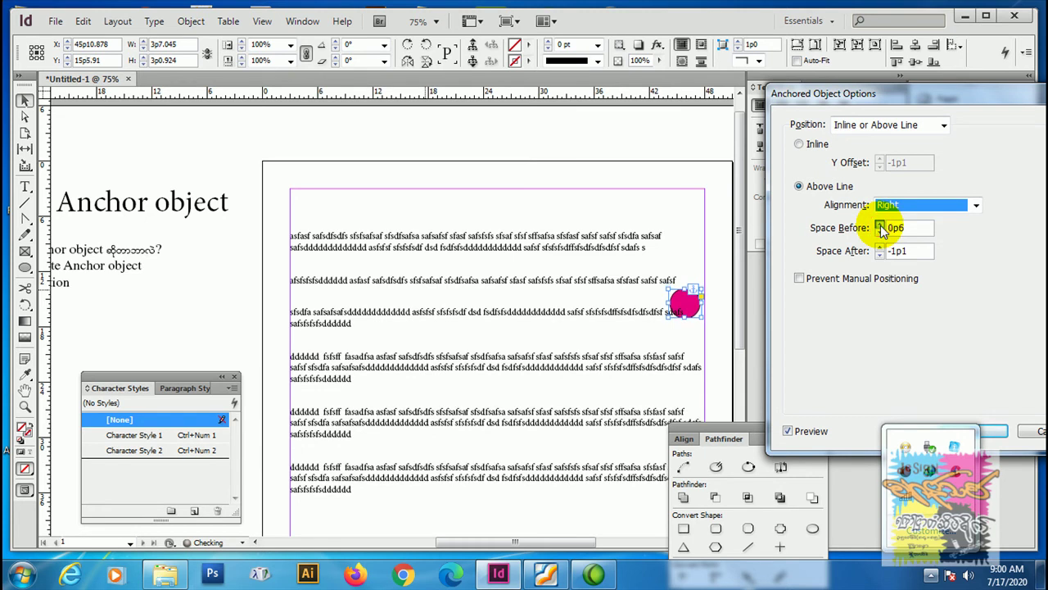
{"action": "left_click", "coordinate": [880, 227]}
{"action": "left_click", "coordinate": [881, 228]}
{"action": "left_click", "coordinate": [881, 227]}
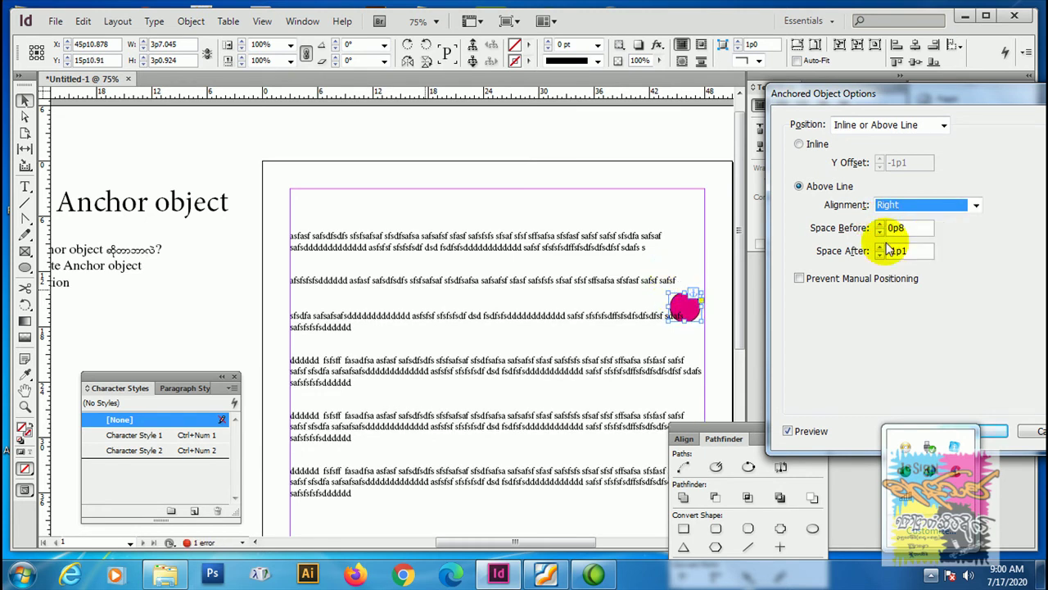
- Raise the Space After value of the anchored circle to 1p1
{"action": "left_click", "coordinate": [882, 250]}
{"action": "left_click", "coordinate": [882, 249]}
{"action": "left_click", "coordinate": [882, 250]}
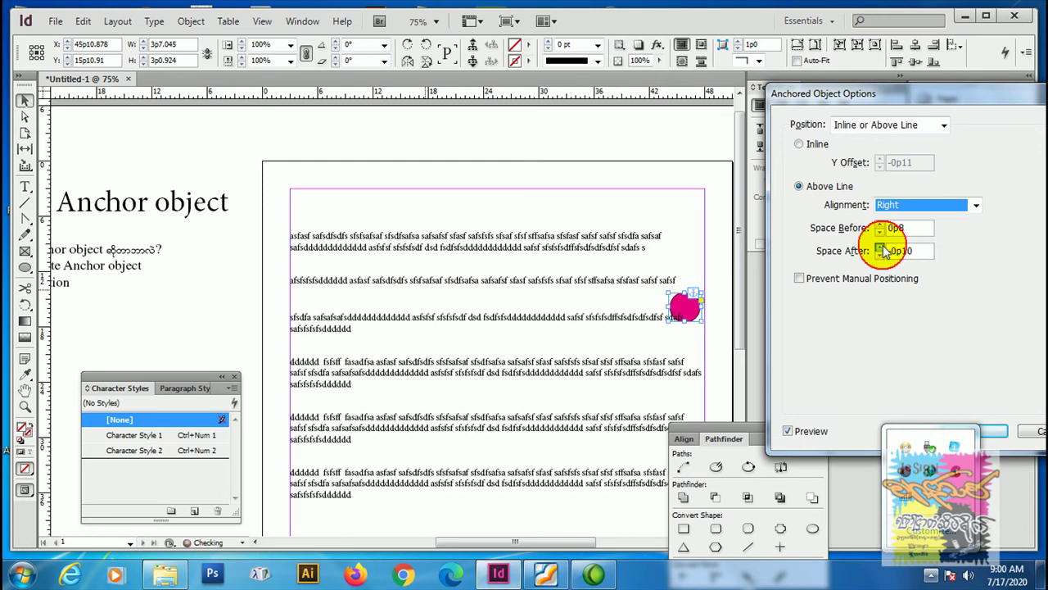
{"action": "left_click", "coordinate": [882, 250]}
{"action": "left_click", "coordinate": [882, 250]}
{"action": "left_click", "coordinate": [882, 250]}
{"action": "left_click", "coordinate": [882, 249]}
{"action": "left_click", "coordinate": [882, 250]}
{"action": "left_click", "coordinate": [882, 250]}
{"action": "left_click", "coordinate": [882, 250]}
{"action": "left_click", "coordinate": [882, 250]}
{"action": "left_click", "coordinate": [882, 250]}
{"action": "left_click", "coordinate": [882, 250]}
{"action": "left_click", "coordinate": [882, 248]}
{"action": "left_click", "coordinate": [881, 248]}
{"action": "left_click", "coordinate": [882, 248]}
{"action": "left_click", "coordinate": [881, 248]}
{"action": "left_click", "coordinate": [881, 248]}
{"action": "left_click", "coordinate": [881, 249]}
{"action": "left_click", "coordinate": [881, 248]}
{"action": "left_click", "coordinate": [882, 248]}
{"action": "left_click", "coordinate": [881, 248]}
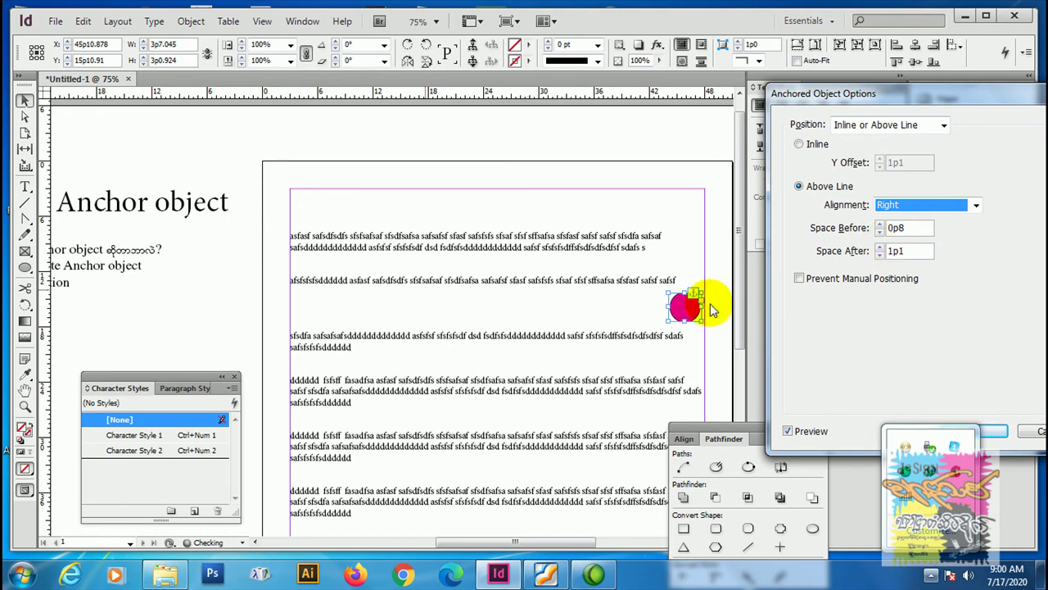
- Try the Center and Left alignments for the circle, and apply the anchored object options with Right alignment
{"action": "left_click", "coordinate": [920, 205]}
{"action": "left_click", "coordinate": [919, 233]}
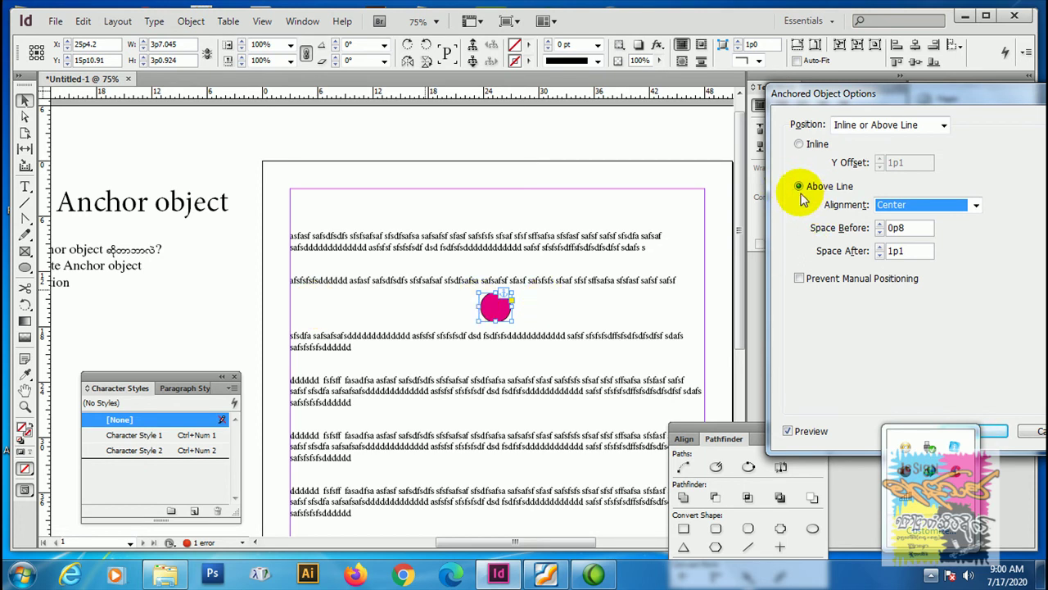
{"action": "left_click", "coordinate": [895, 206]}
{"action": "left_click", "coordinate": [892, 219]}
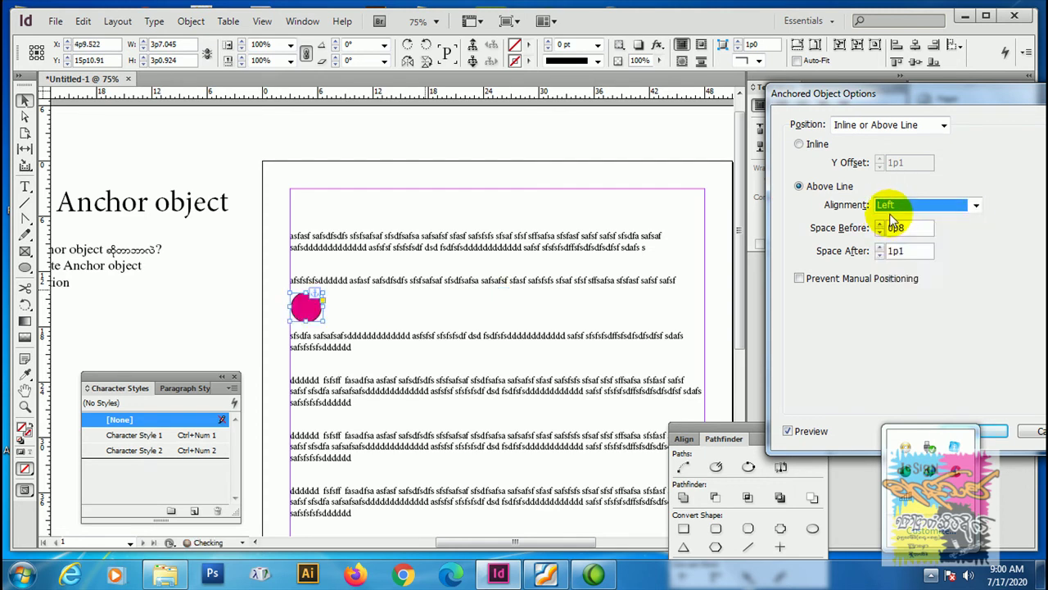
{"action": "left_click", "coordinate": [895, 213]}
{"action": "left_click", "coordinate": [891, 231]}
{"action": "left_click", "coordinate": [894, 206]}
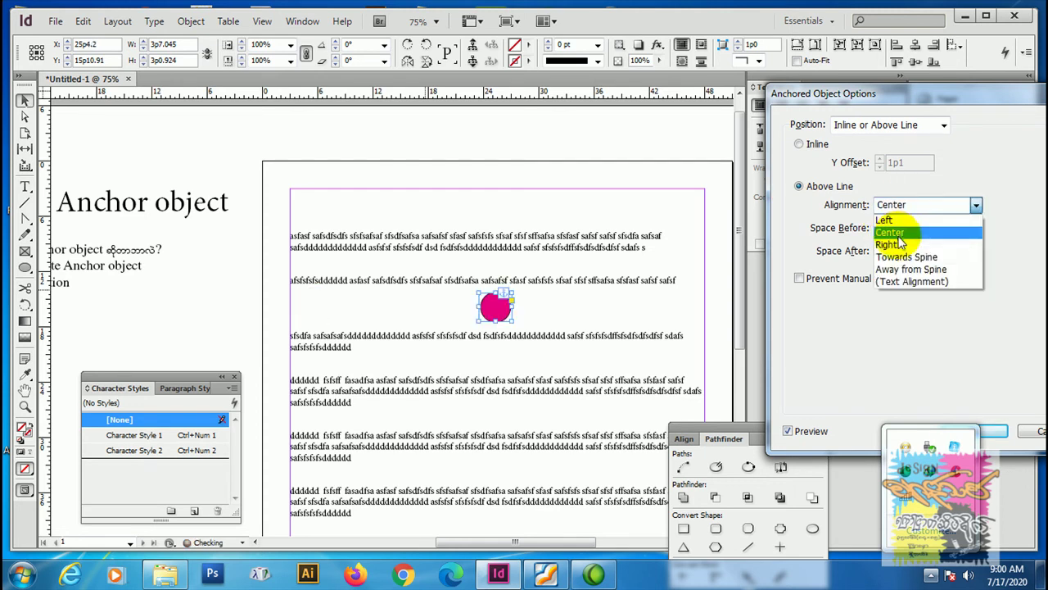
{"action": "left_click", "coordinate": [897, 244]}
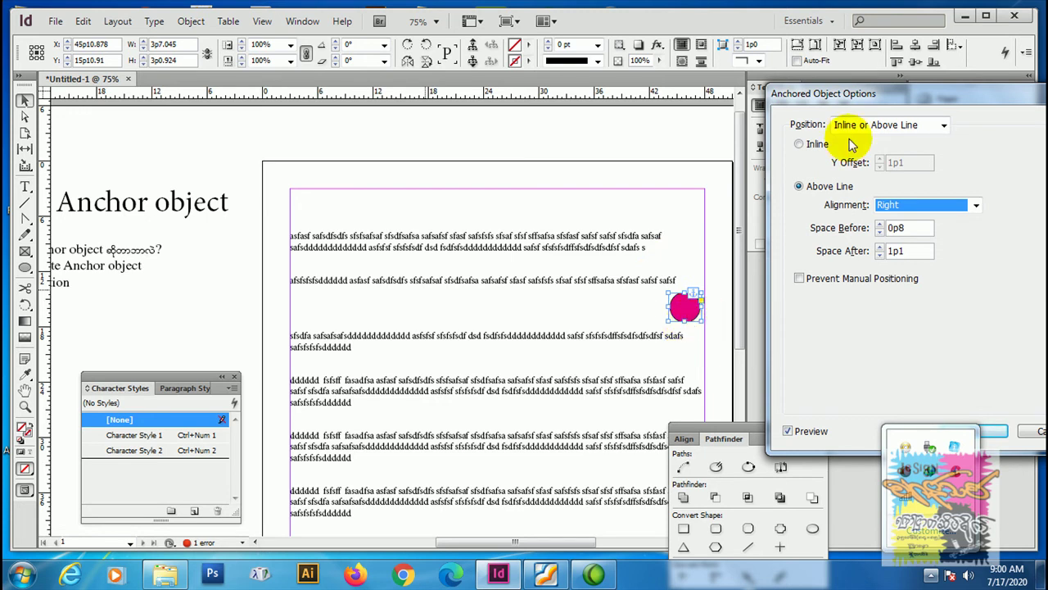
{"action": "left_click_drag", "start_coordinate": [857, 95], "coordinate": [747, 68]}
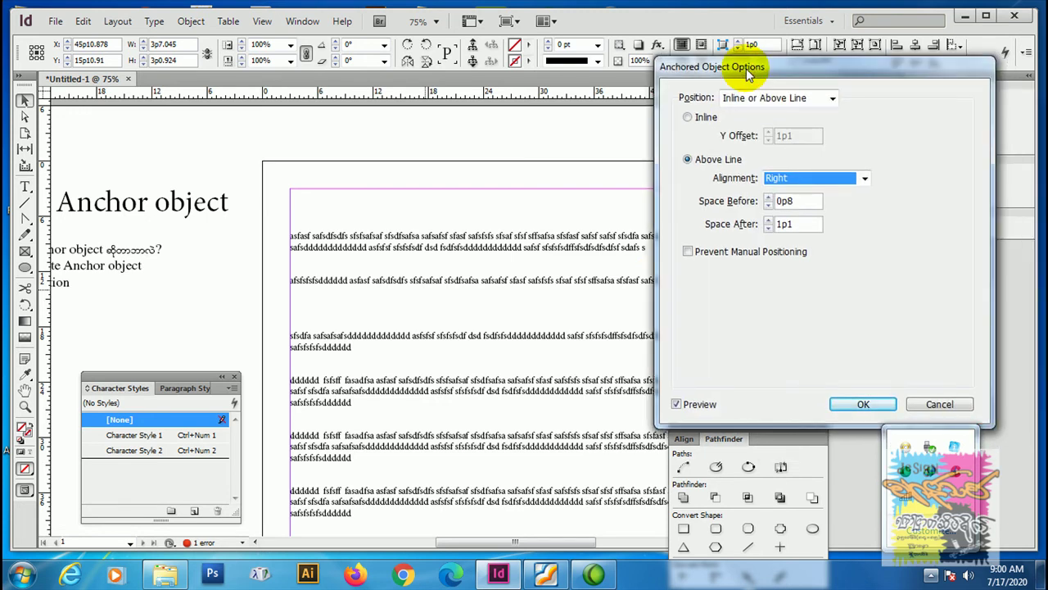
{"action": "left_click", "coordinate": [866, 404]}
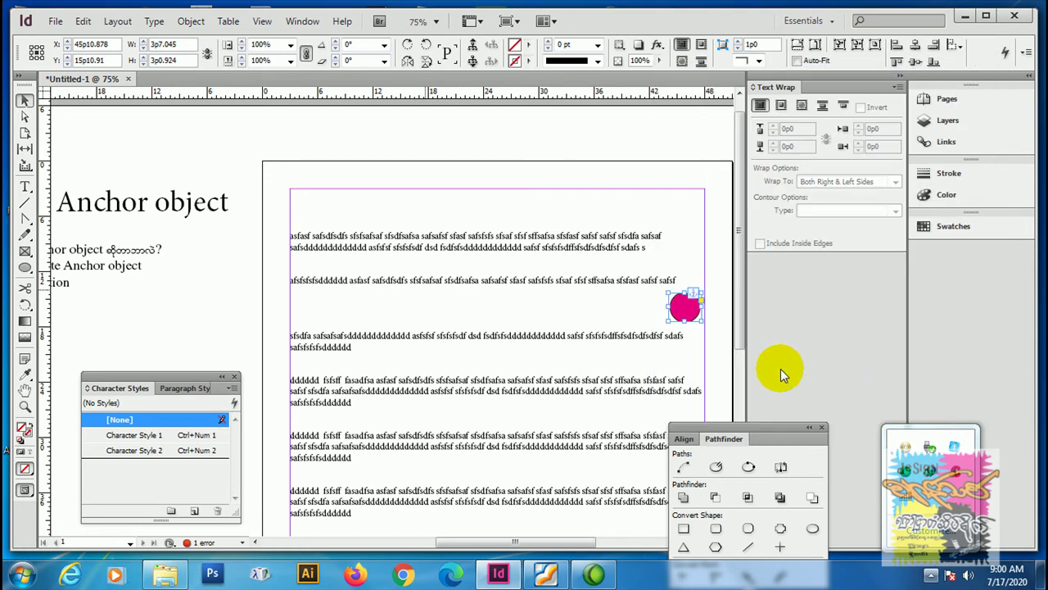
- Resize the body text frame from all four sides to about 23p6 wide and 40p8 high, leaving room around it
{"action": "left_click", "coordinate": [435, 168]}
{"action": "left_click", "coordinate": [425, 253]}
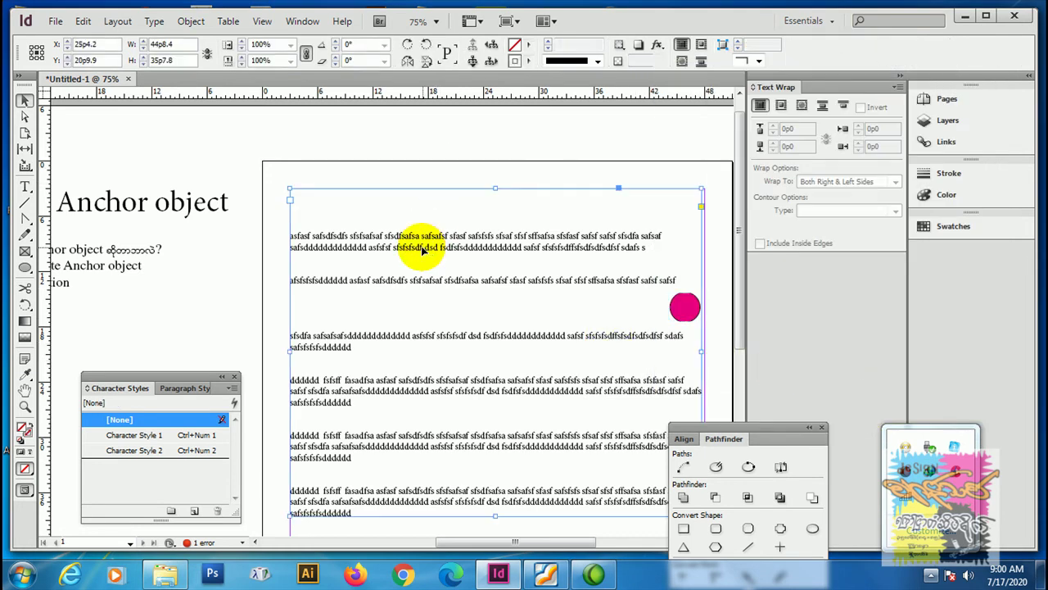
{"action": "left_click_drag", "start_coordinate": [341, 316], "coordinate": [353, 246]}
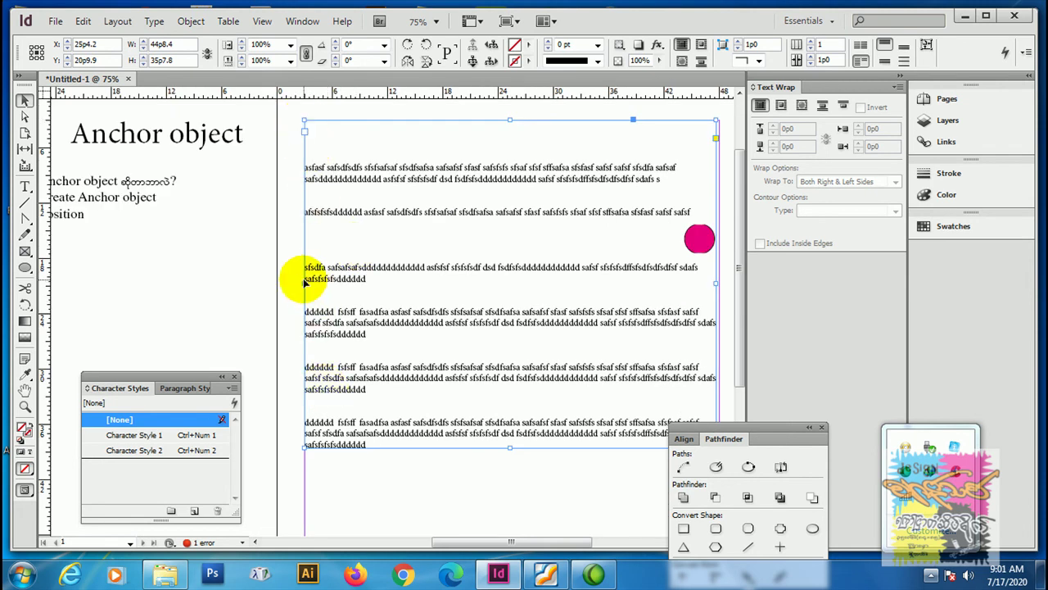
{"action": "left_click_drag", "start_coordinate": [304, 284], "coordinate": [380, 285]}
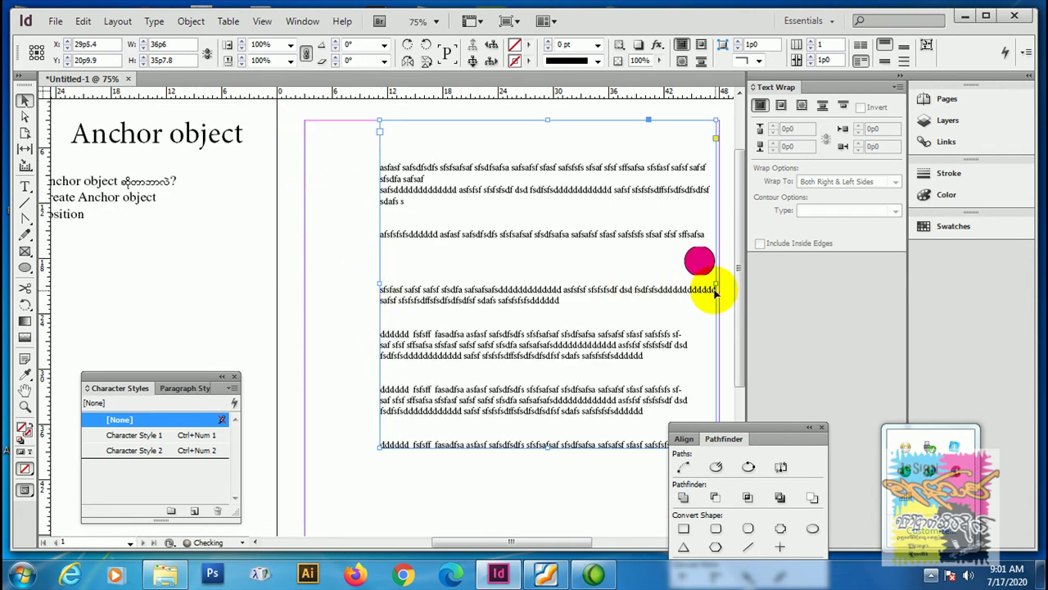
{"action": "left_click_drag", "start_coordinate": [717, 286], "coordinate": [597, 286]}
{"action": "left_click_drag", "start_coordinate": [487, 122], "coordinate": [489, 150]}
{"action": "left_click_drag", "start_coordinate": [488, 448], "coordinate": [489, 524]}
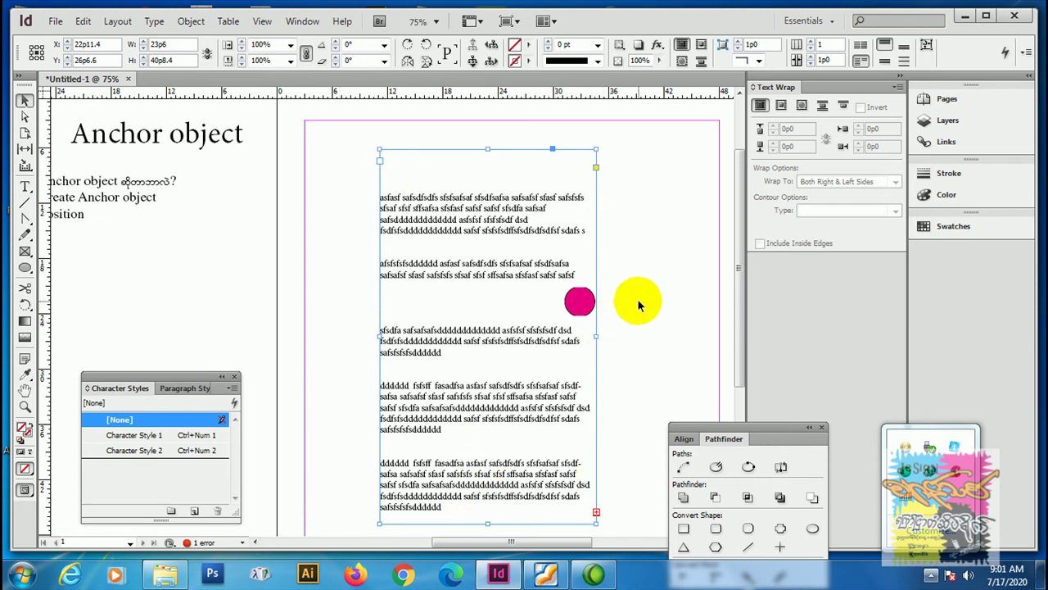
{"action": "left_click", "coordinate": [622, 305]}
{"action": "right_click", "coordinate": [581, 302]}
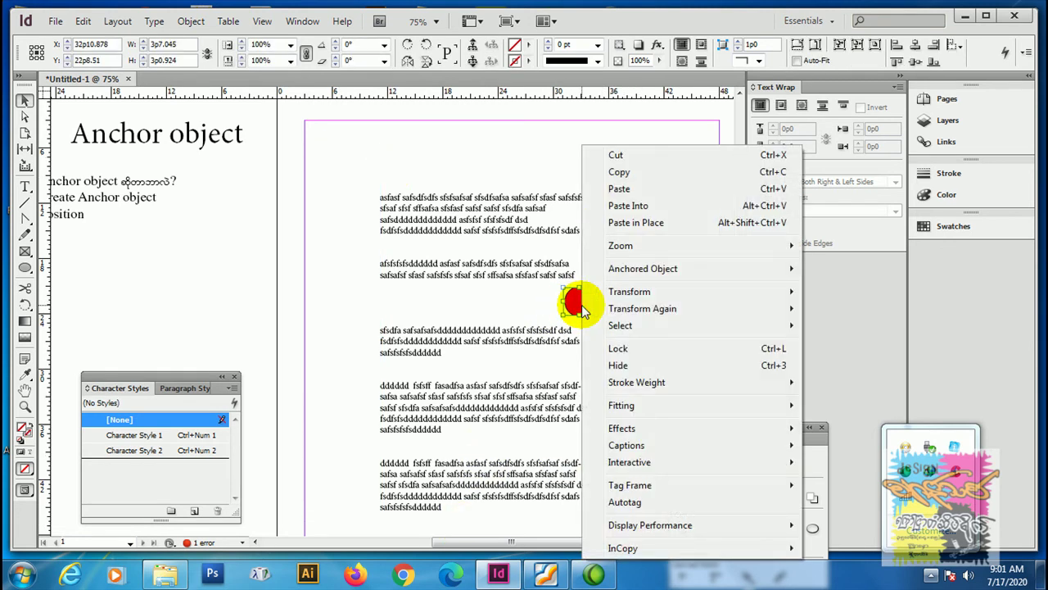
{"action": "mouse_move", "coordinate": [792, 269]}
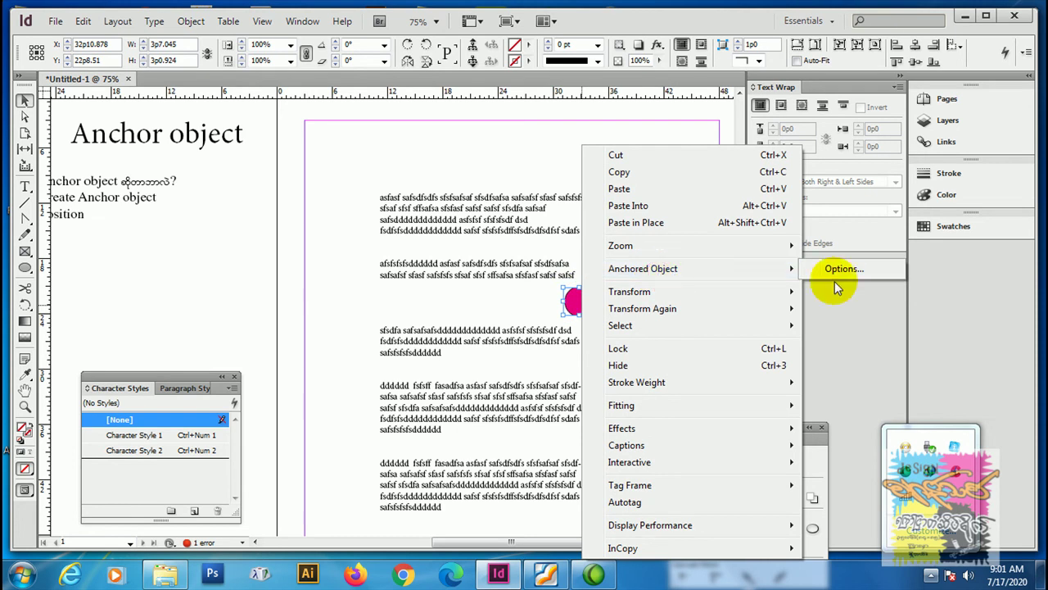
{"action": "left_click", "coordinate": [838, 273]}
{"action": "left_click", "coordinate": [799, 97]}
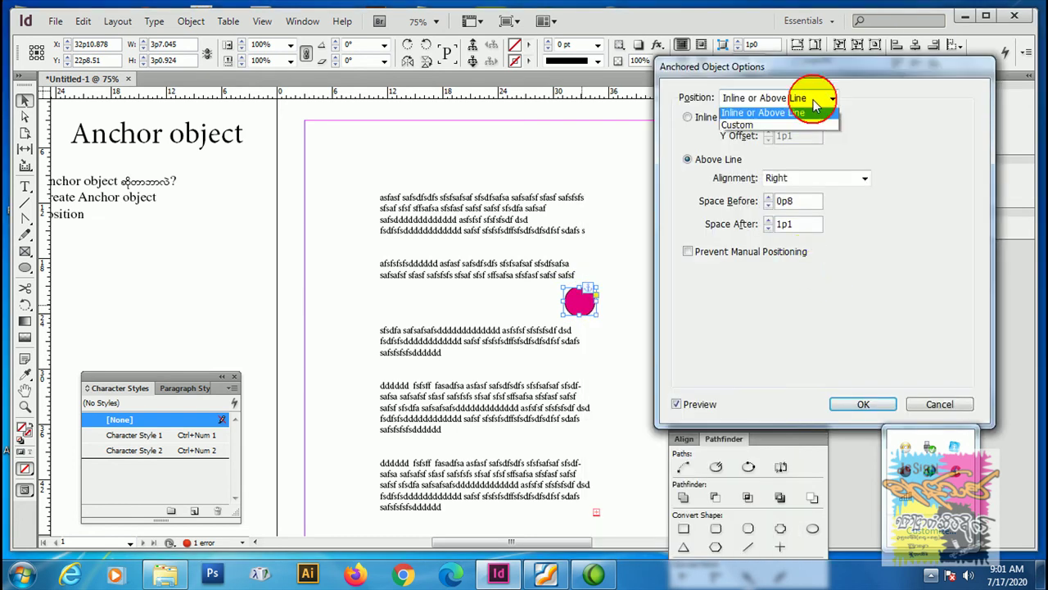
{"action": "left_click", "coordinate": [792, 126]}
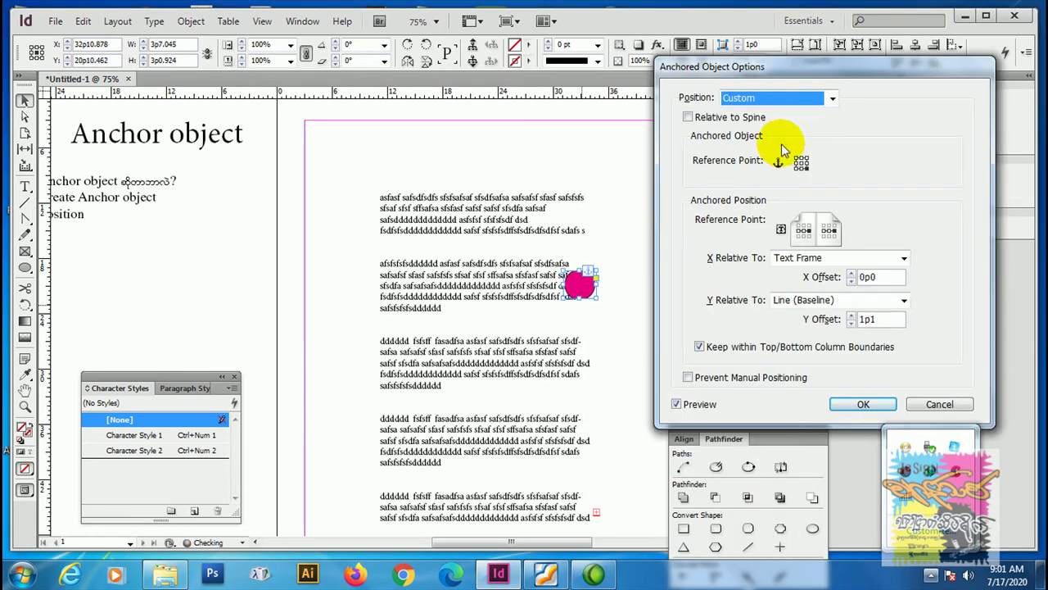
{"action": "left_click_drag", "start_coordinate": [771, 66], "coordinate": [822, 55]}
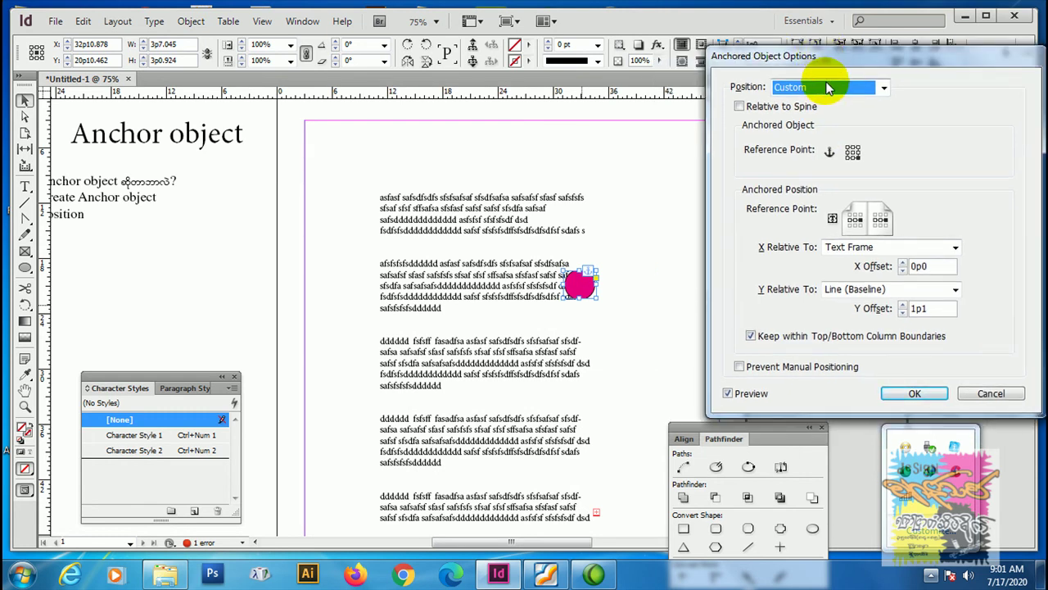
{"action": "left_click", "coordinate": [991, 393]}
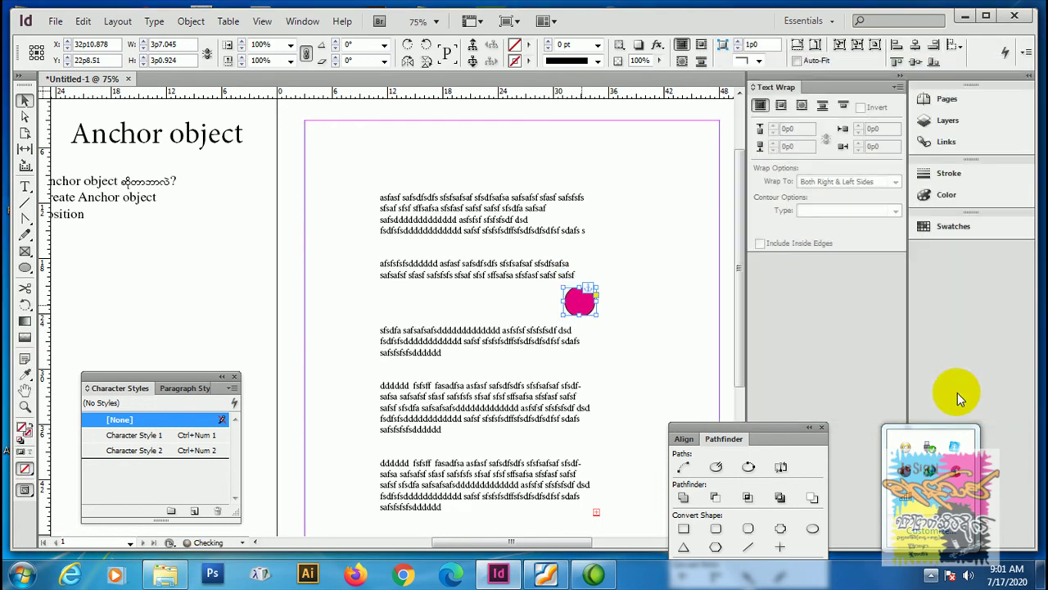
- Show the frame edges, and switch the circle's anchored position to Custom with Relative to Spine enabled
{"action": "key", "text": "ctrl+a"}
{"action": "right_click", "coordinate": [494, 233]}
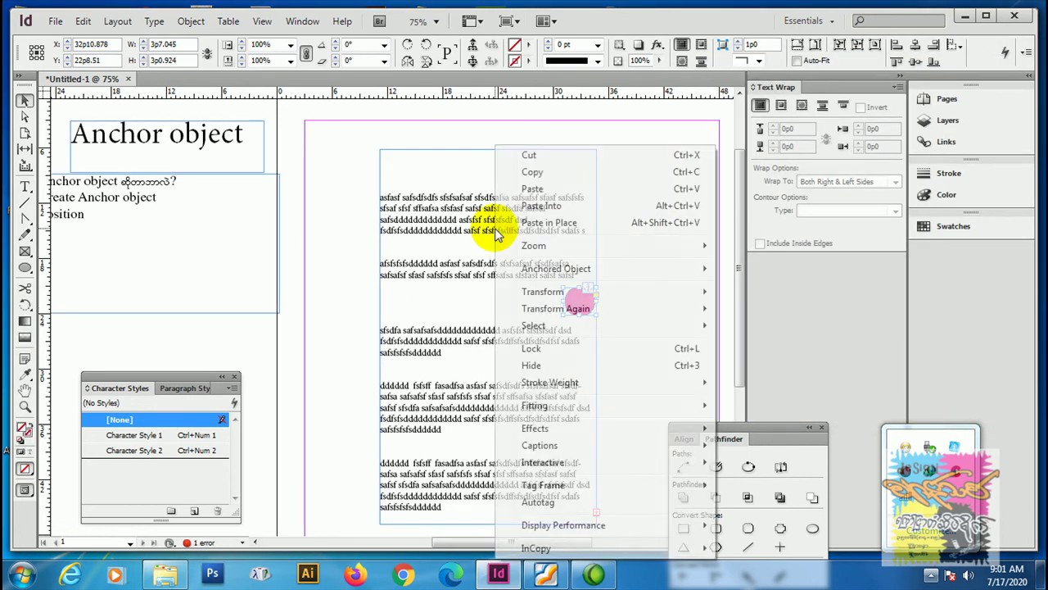
{"action": "mouse_move", "coordinate": [635, 270]}
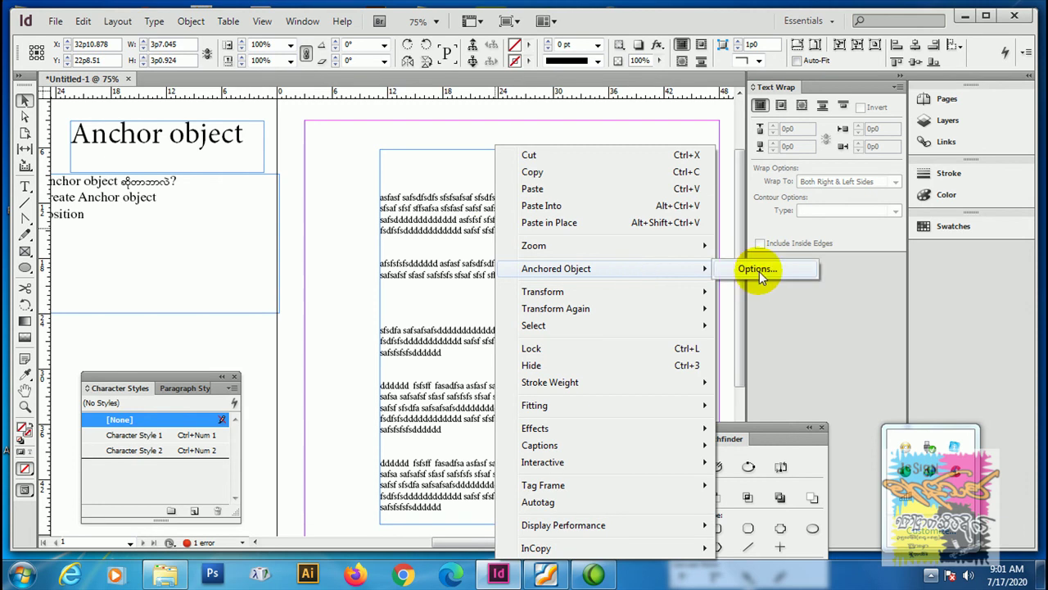
{"action": "left_click", "coordinate": [759, 271]}
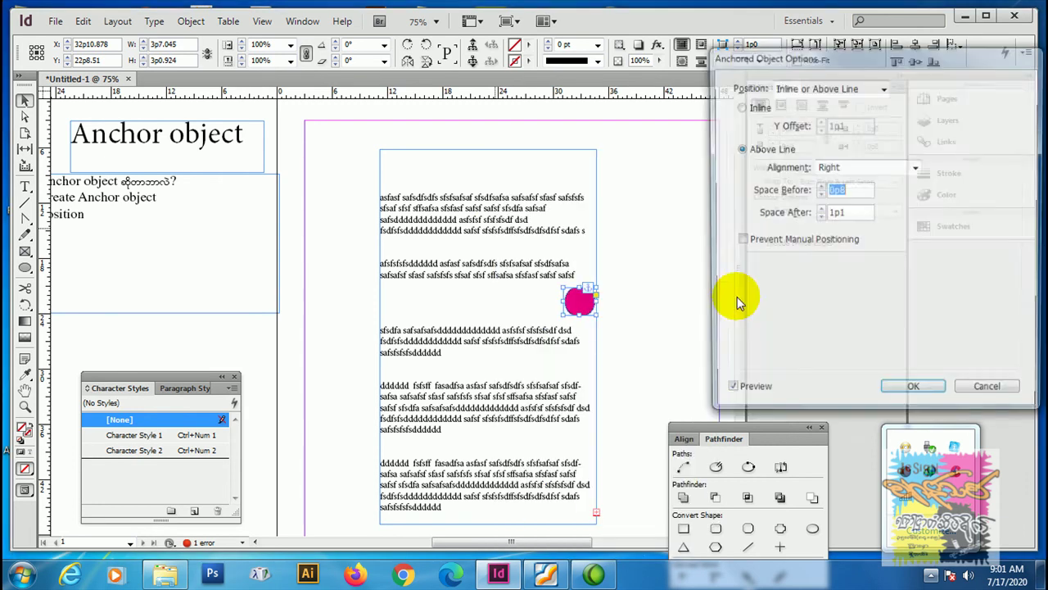
{"action": "left_click", "coordinate": [815, 87]}
{"action": "left_click", "coordinate": [818, 116]}
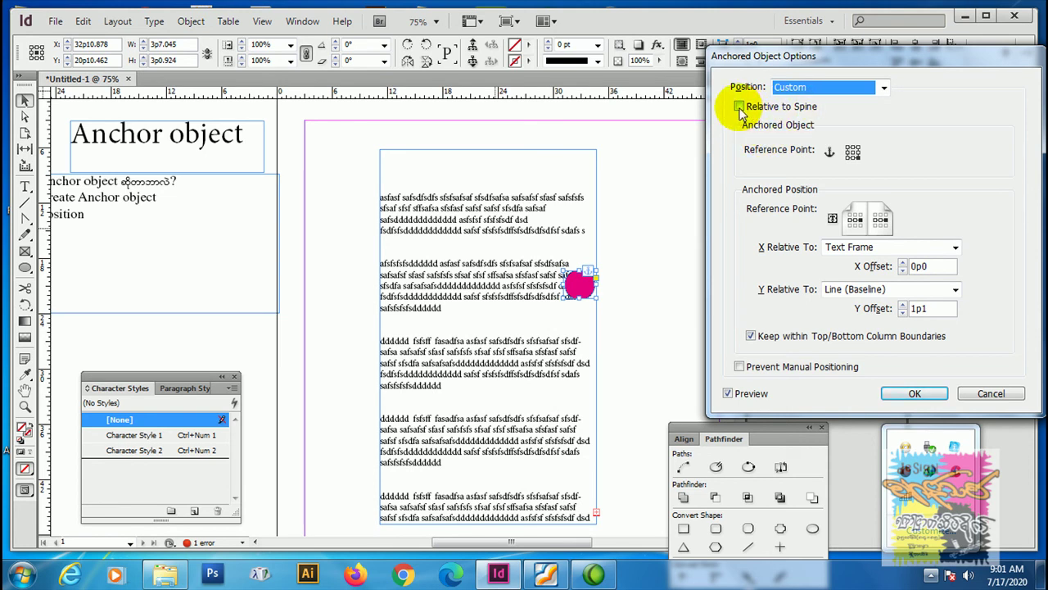
{"action": "left_click", "coordinate": [740, 107]}
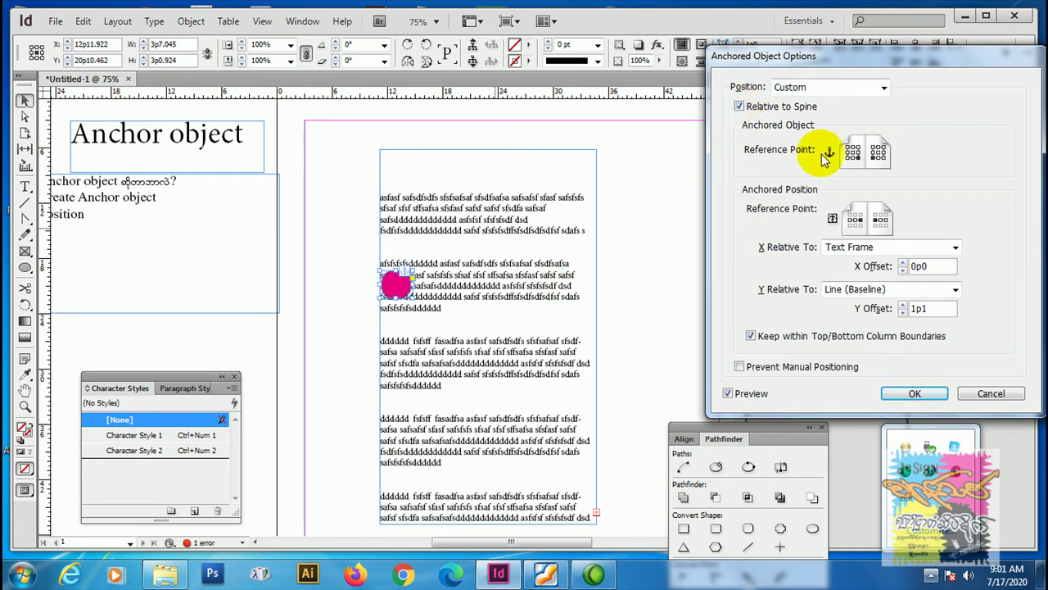
- Try the top-left, bottom-center, top-right and middle-left anchored object reference points for the circle, and discard the option changes
{"action": "left_click", "coordinate": [849, 148]}
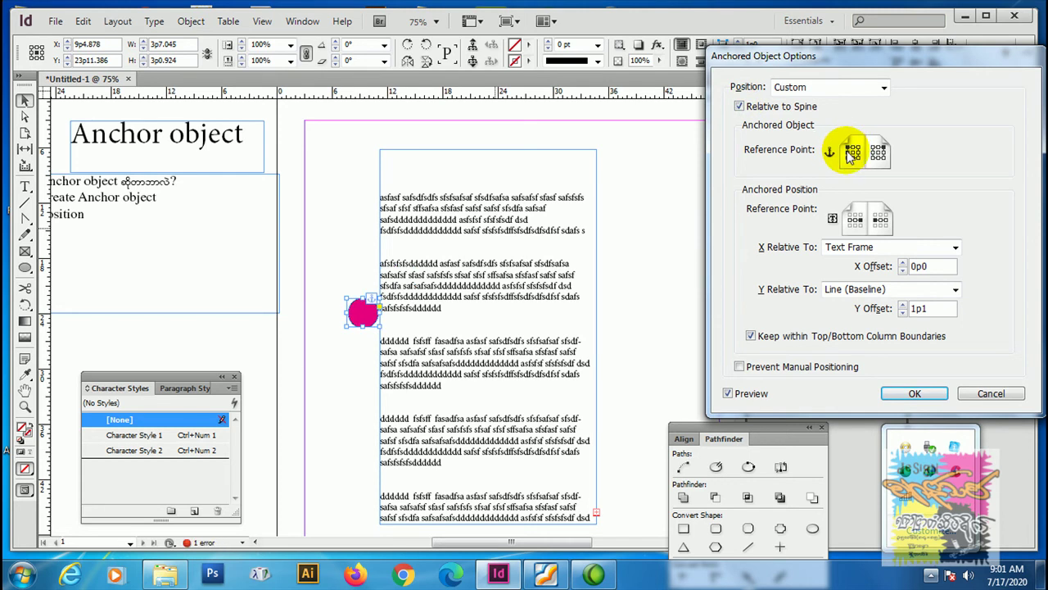
{"action": "left_click", "coordinate": [854, 161]}
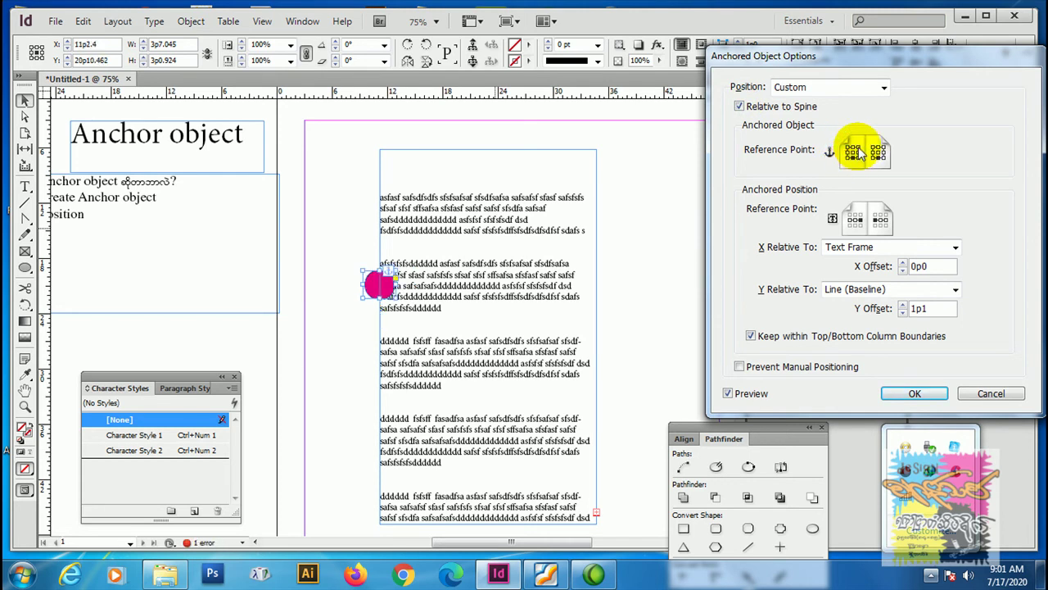
{"action": "left_click", "coordinate": [859, 151]}
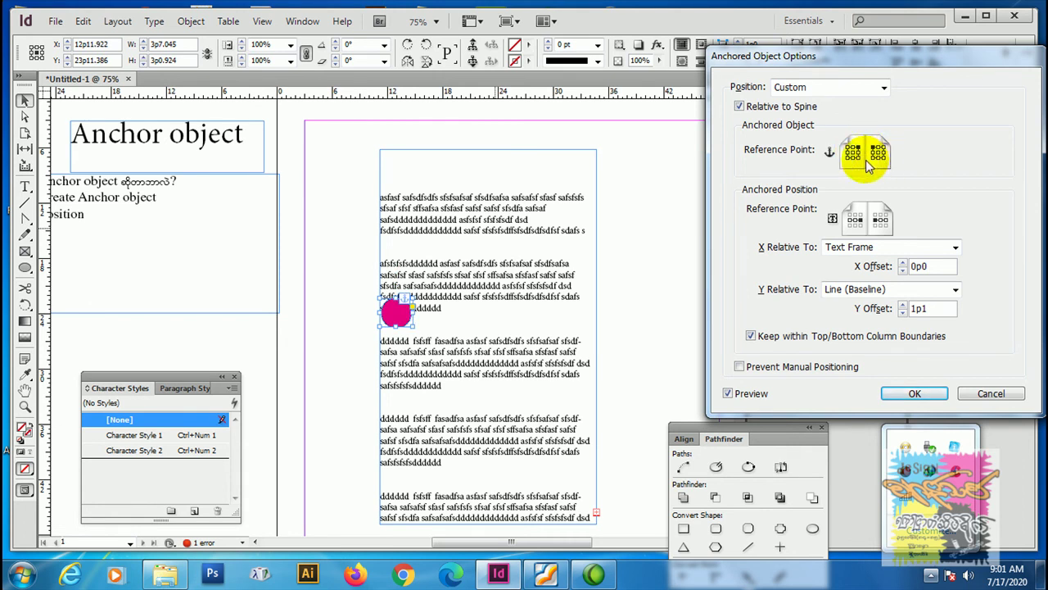
{"action": "left_click", "coordinate": [886, 150]}
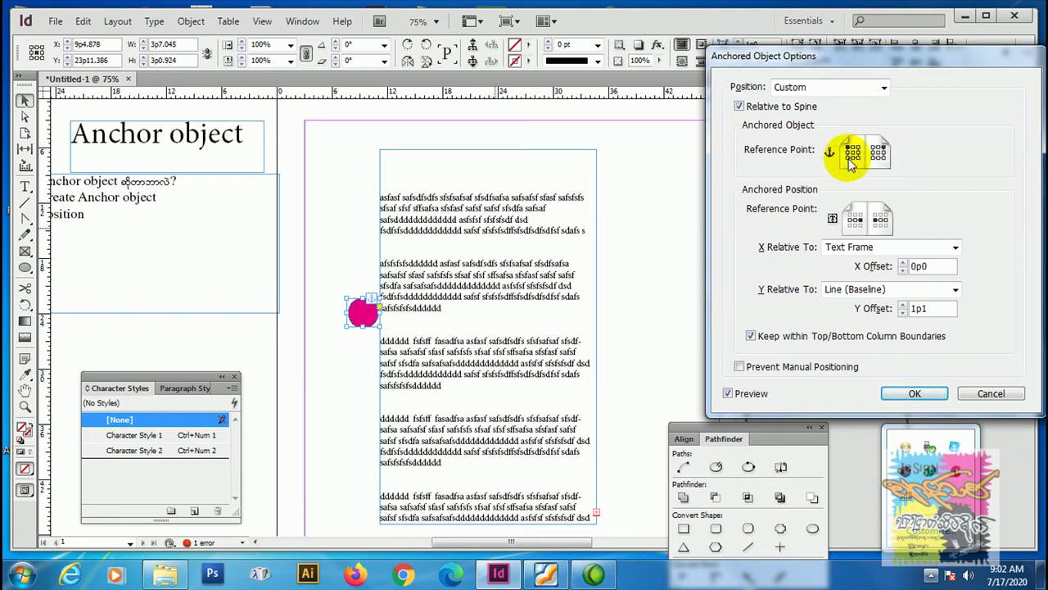
{"action": "left_click", "coordinate": [884, 157]}
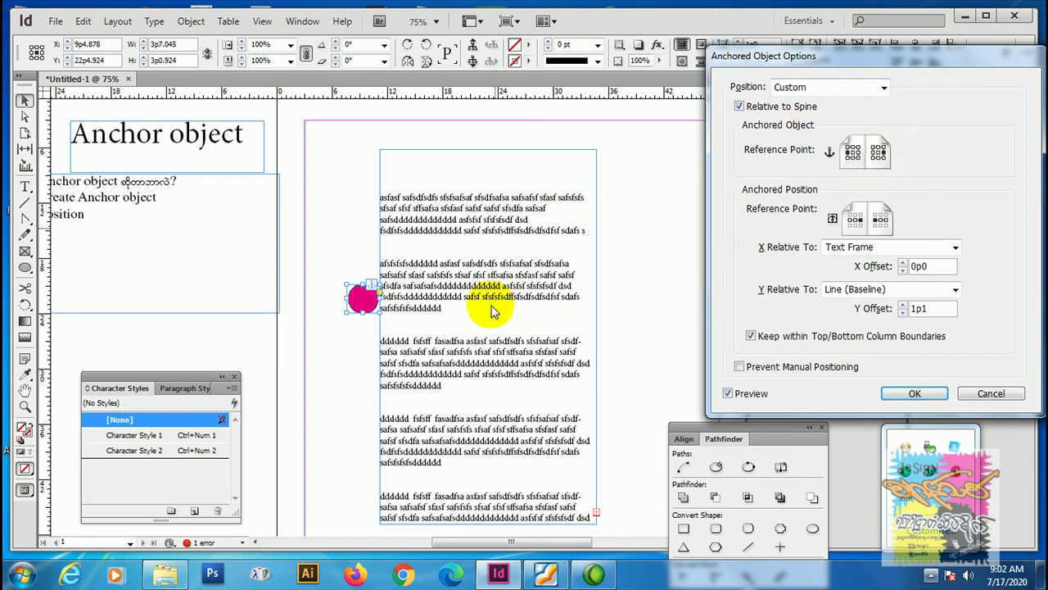
{"action": "key", "text": "ctrl+="}
{"action": "key", "text": "ctrl+="}
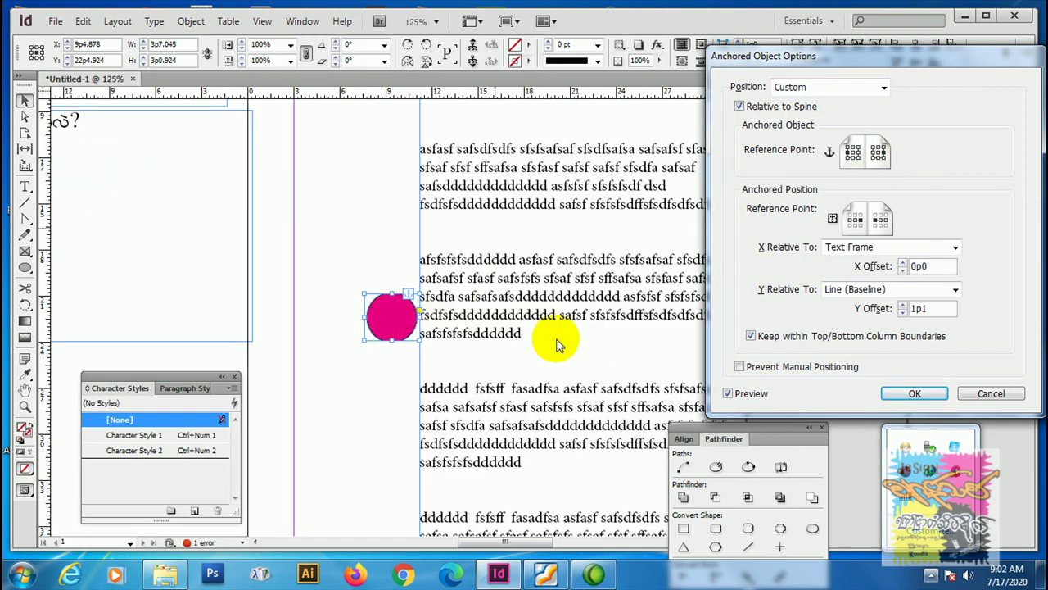
{"action": "left_click", "coordinate": [991, 394]}
- Set the circle's anchored object position to Custom and enable Relative to Spine
{"action": "left_click_drag", "start_coordinate": [624, 398], "coordinate": [439, 351]}
{"action": "right_click", "coordinate": [573, 273]}
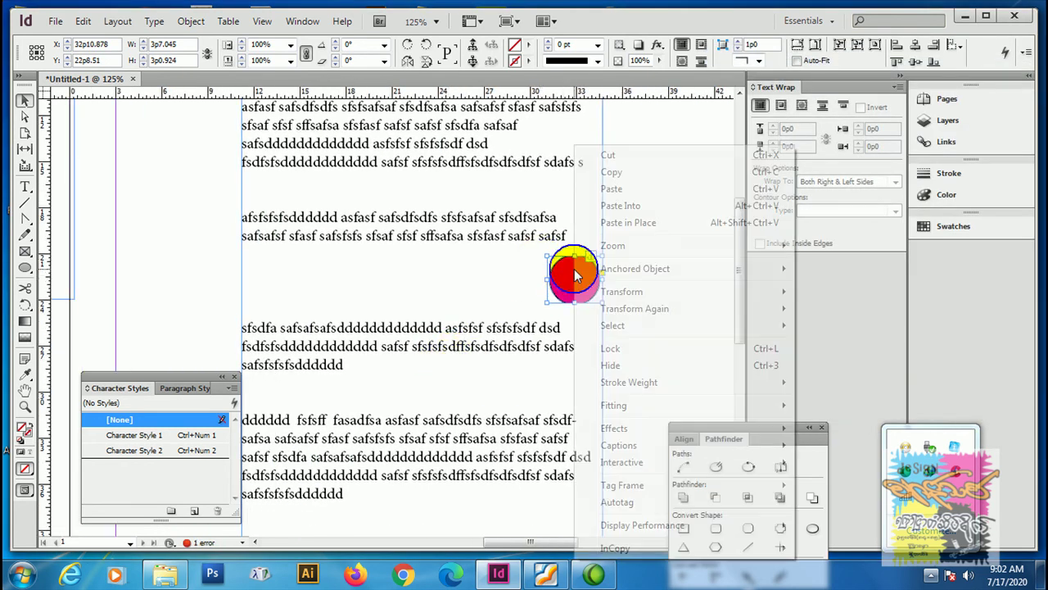
{"action": "mouse_move", "coordinate": [616, 273]}
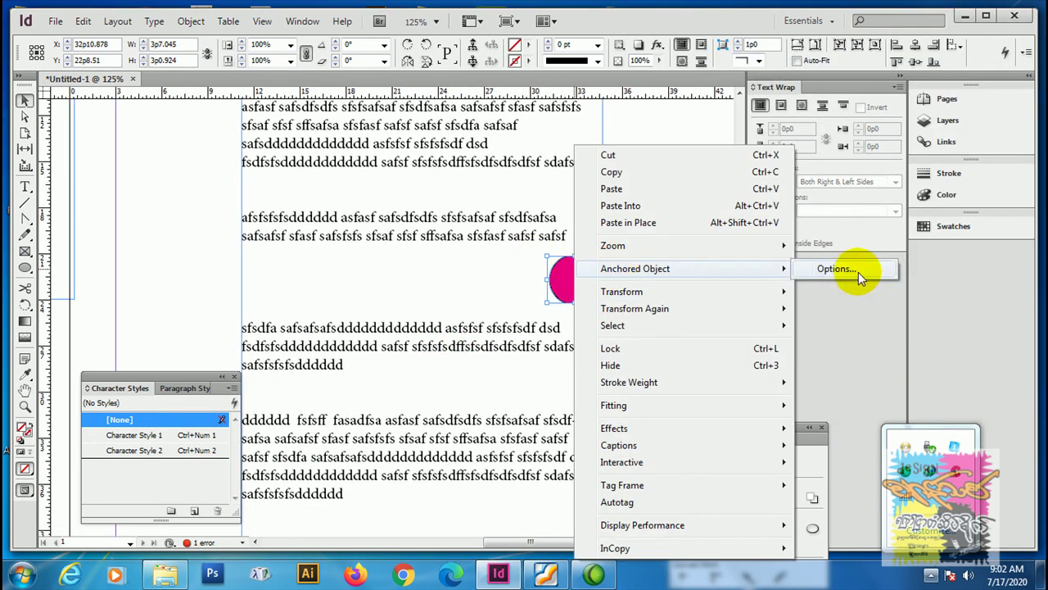
{"action": "left_click", "coordinate": [858, 272]}
{"action": "left_click", "coordinate": [791, 88]}
{"action": "left_click", "coordinate": [803, 118]}
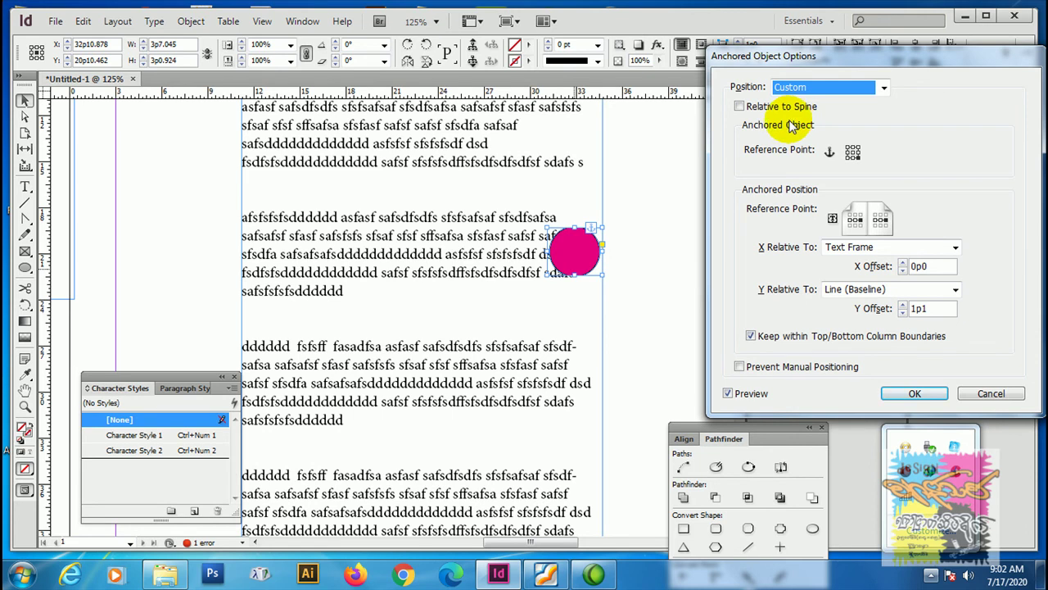
{"action": "left_click", "coordinate": [740, 108]}
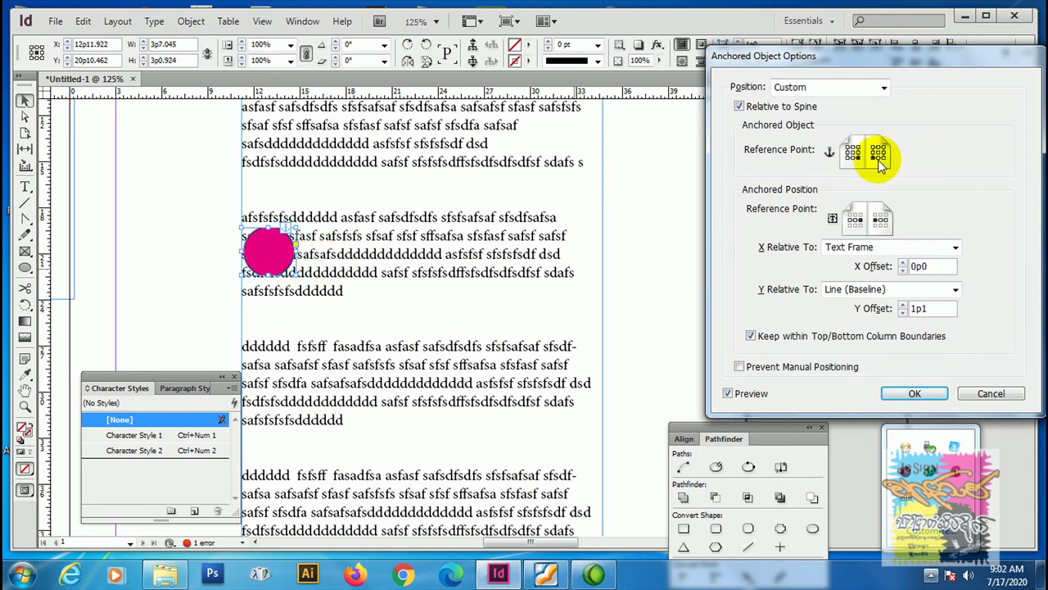
- Compare the circle's bottom-right, bottom-left and bottom-center anchored object reference points, then turn off Relative to Spine
{"action": "left_click", "coordinate": [885, 162]}
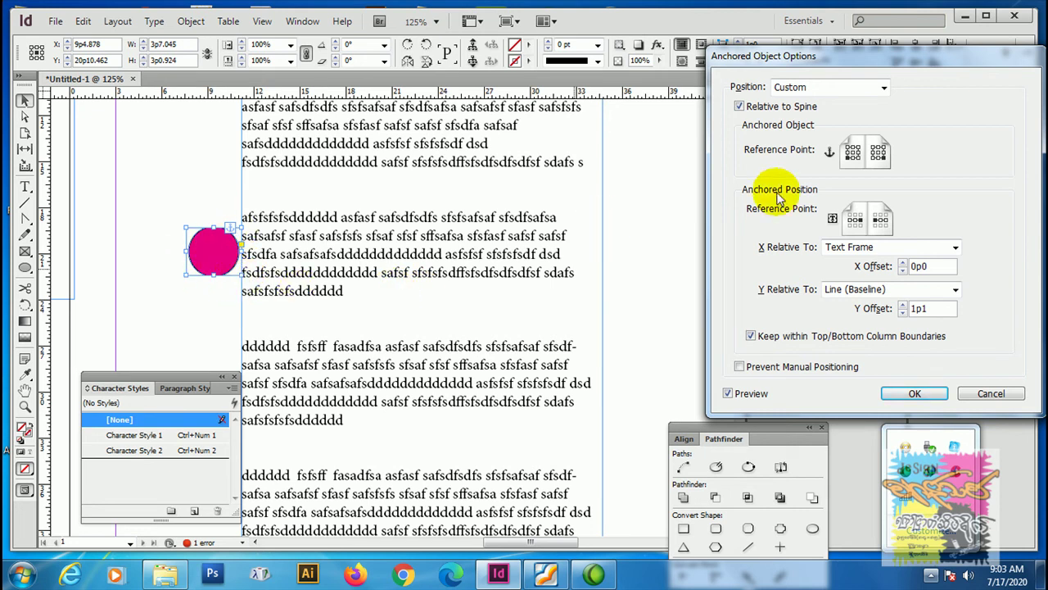
{"action": "left_click", "coordinate": [875, 160]}
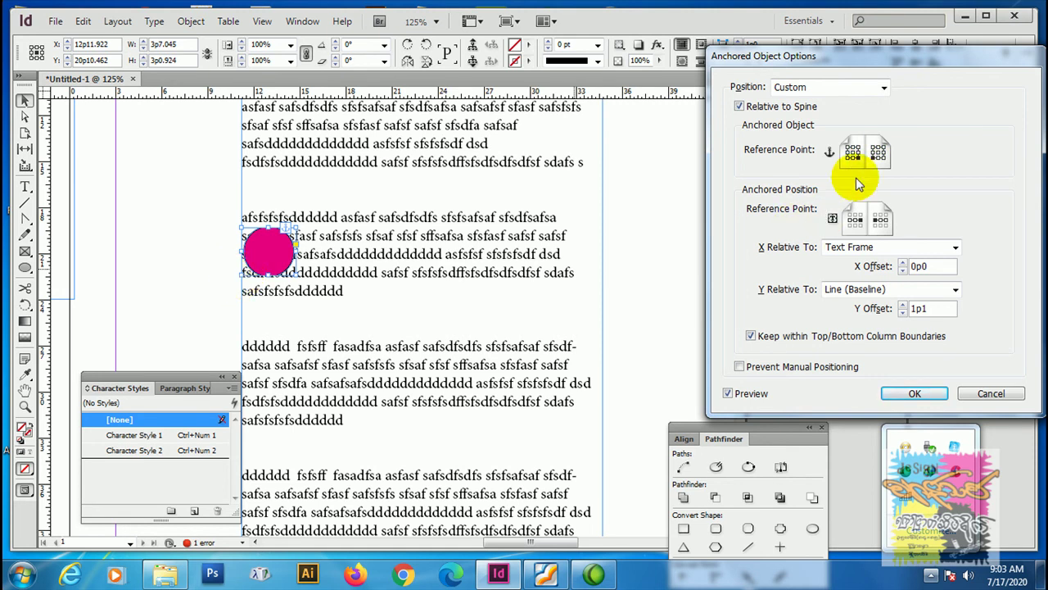
{"action": "left_click", "coordinate": [881, 160]}
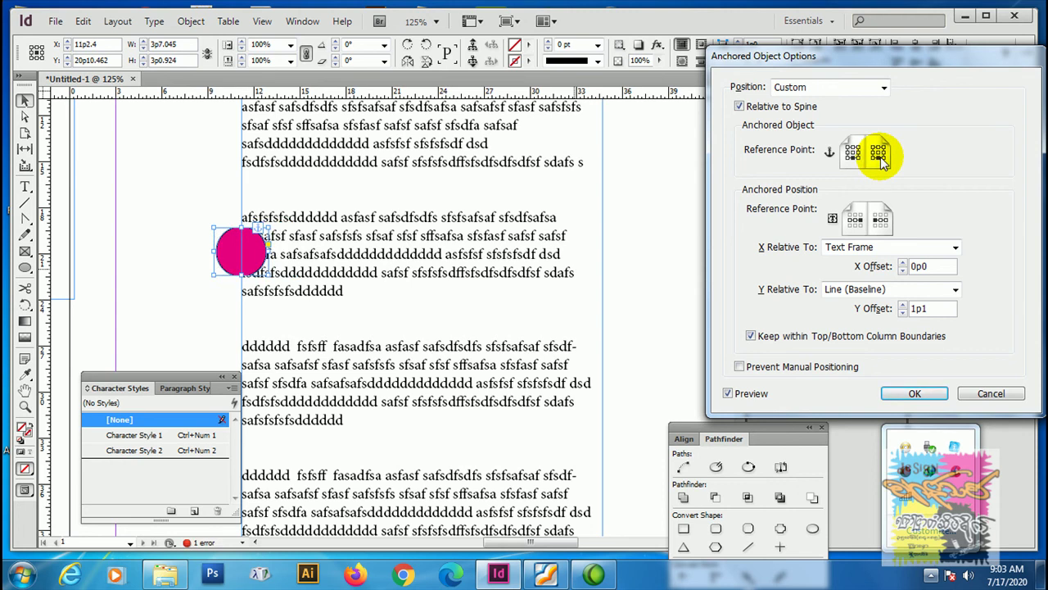
{"action": "left_click", "coordinate": [850, 162]}
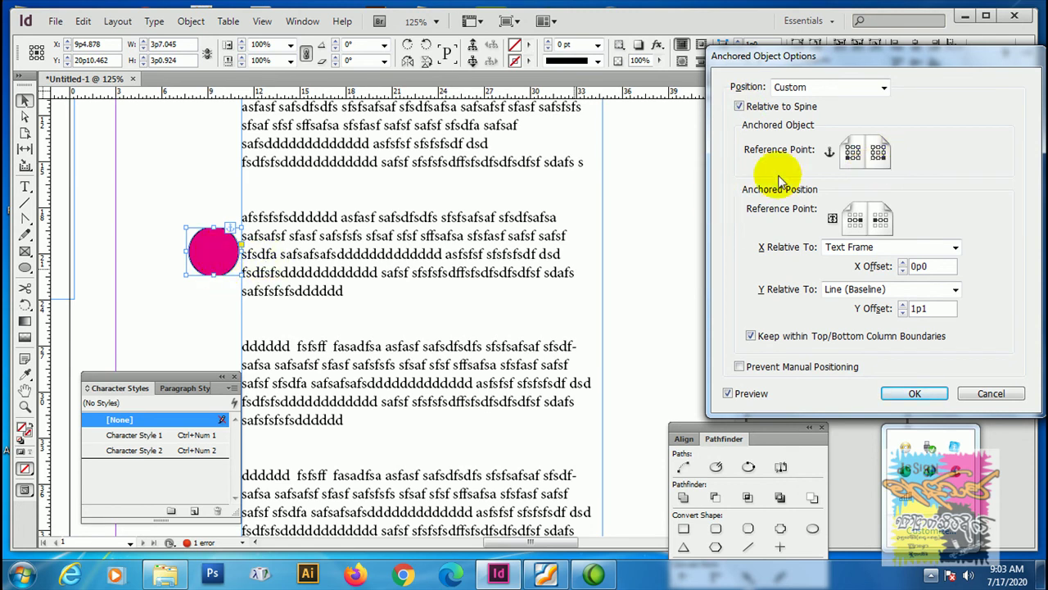
{"action": "left_click", "coordinate": [879, 157]}
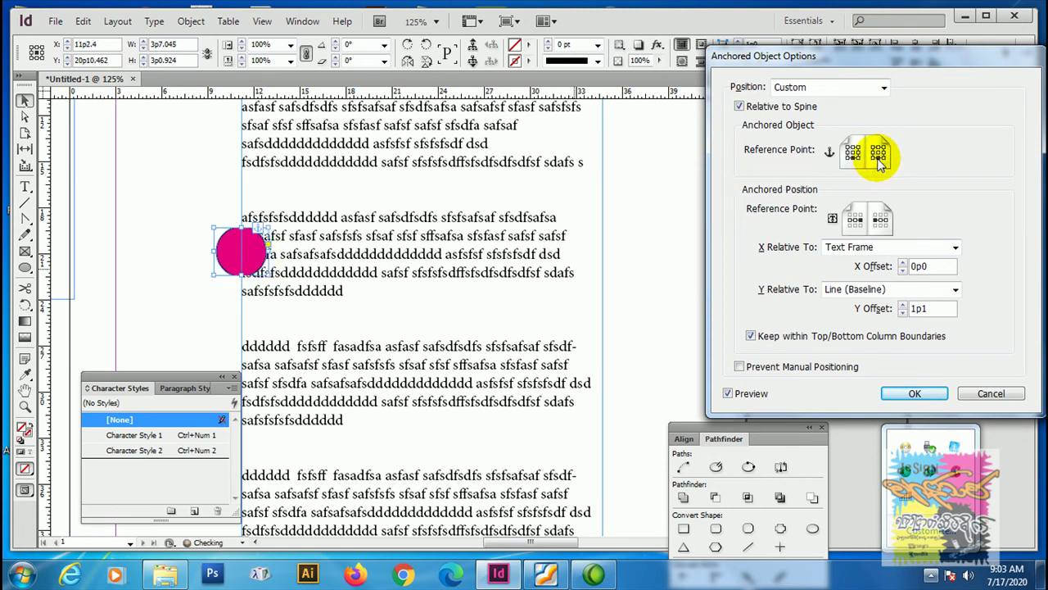
{"action": "left_click", "coordinate": [740, 108]}
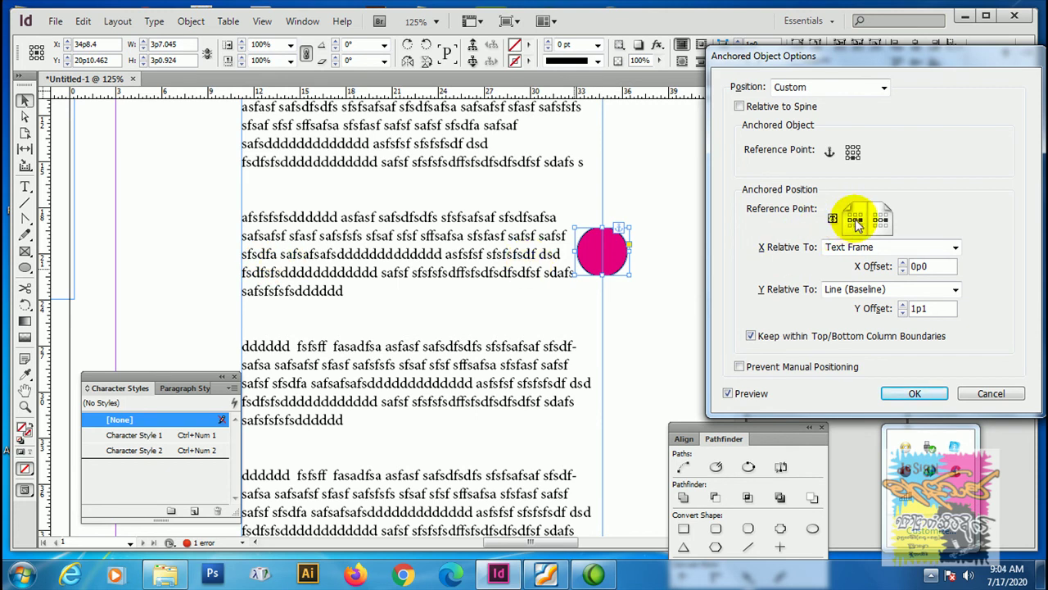
- Try the center and middle-left anchored position points, and the middle-left, bottom-left and center reference points of the circle
{"action": "left_click", "coordinate": [854, 221]}
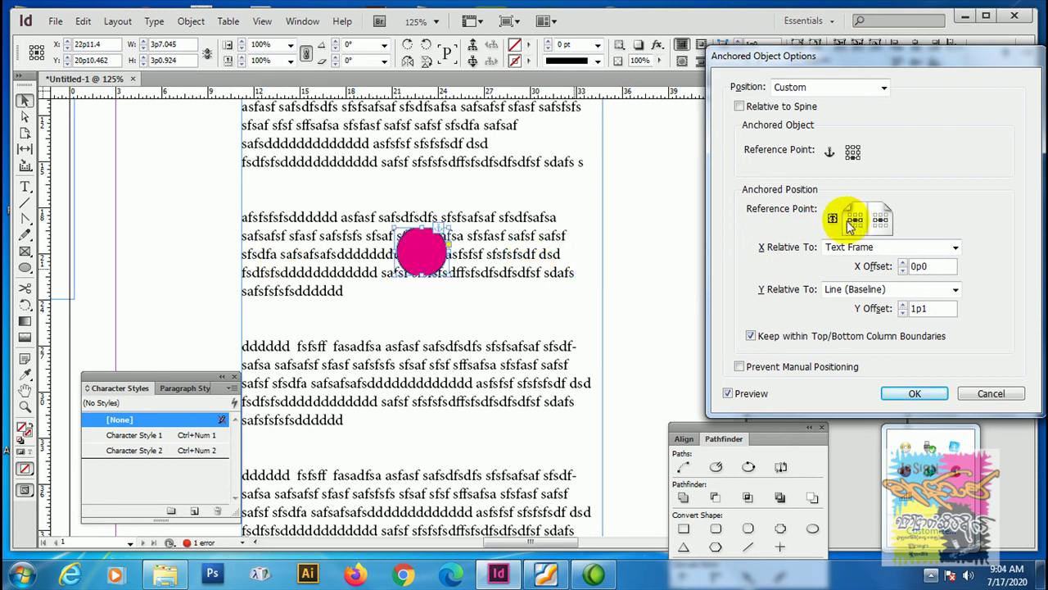
{"action": "left_click", "coordinate": [853, 224]}
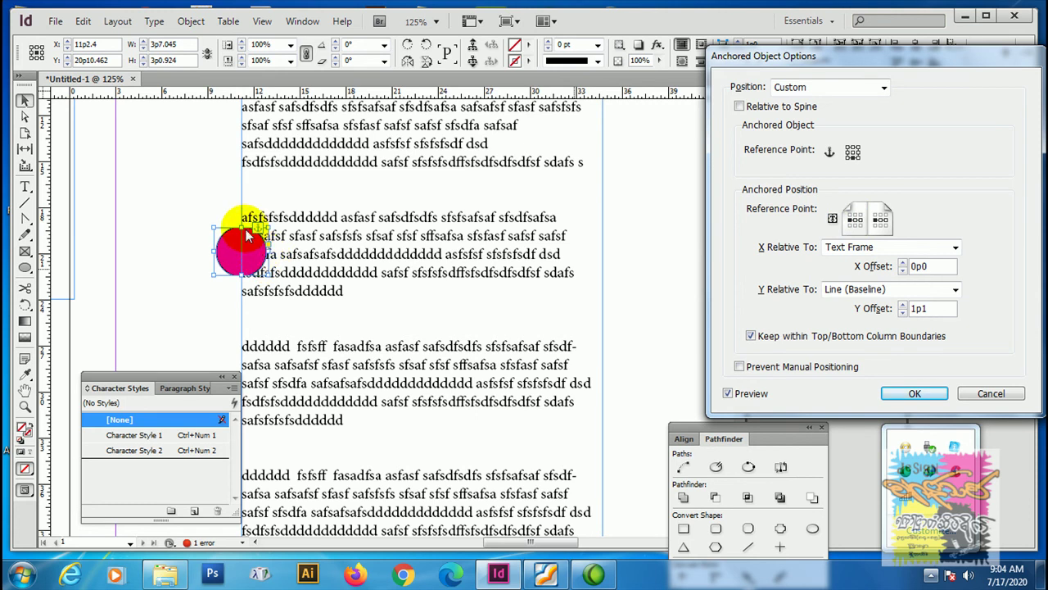
{"action": "left_click", "coordinate": [851, 154]}
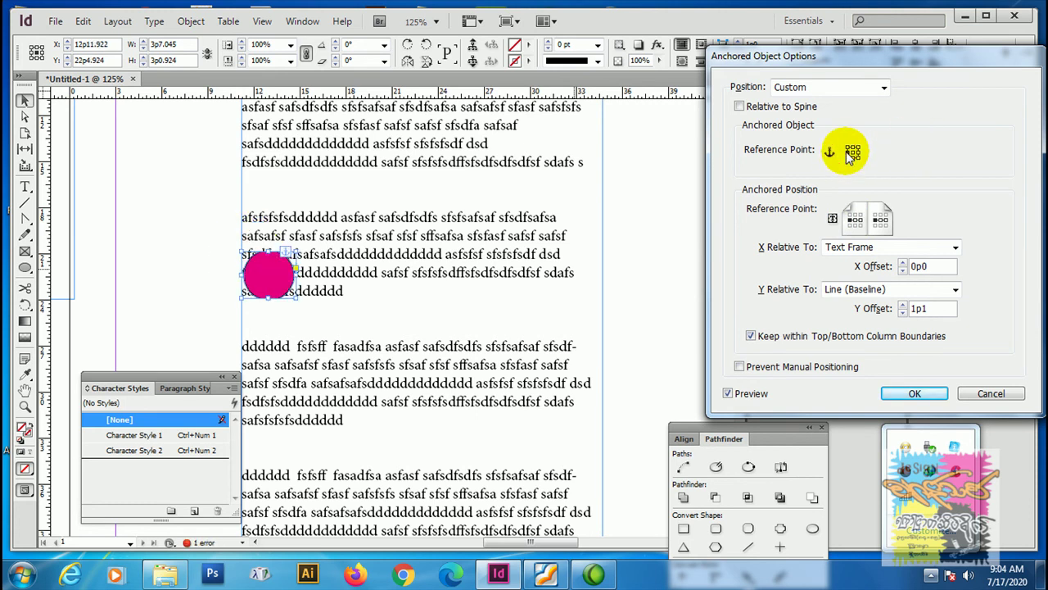
{"action": "left_click", "coordinate": [851, 161]}
{"action": "left_click", "coordinate": [853, 158]}
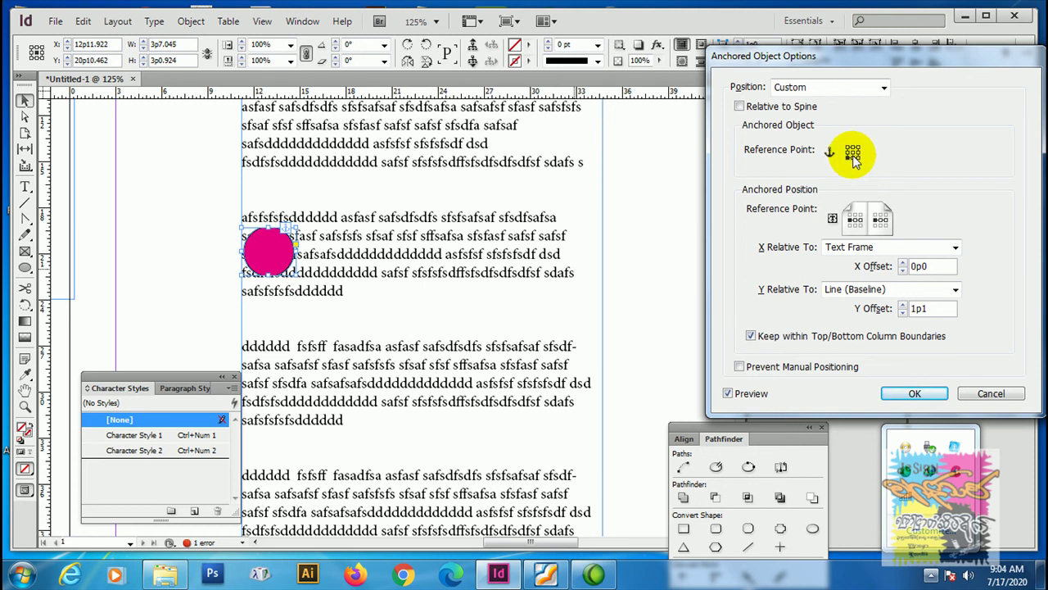
{"action": "left_click", "coordinate": [852, 156]}
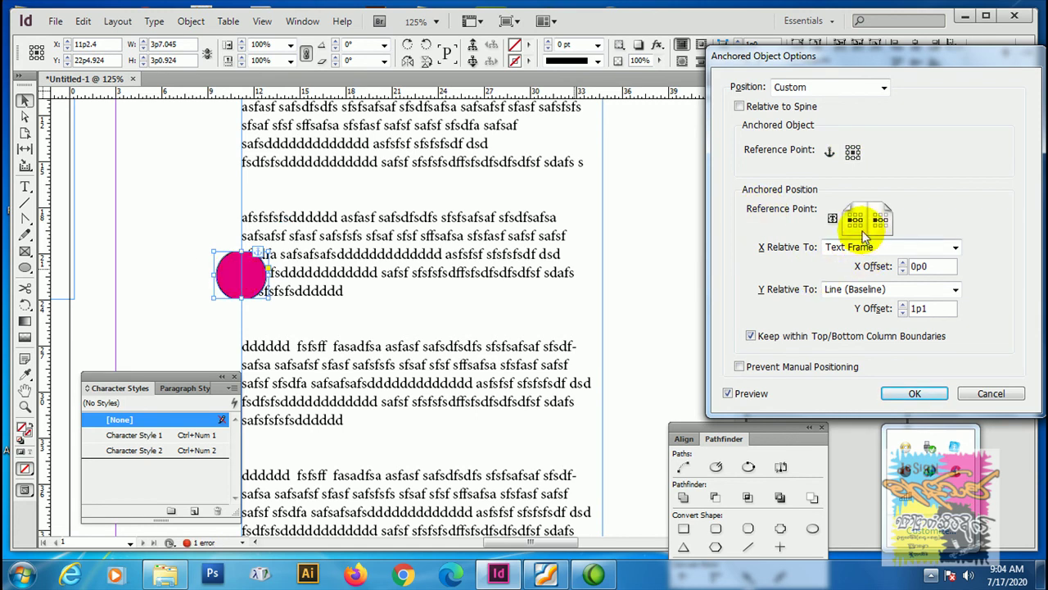
- Set both the anchored position and the circle's anchored object reference points to middle-right
{"action": "left_click", "coordinate": [855, 220]}
{"action": "left_click", "coordinate": [863, 224]}
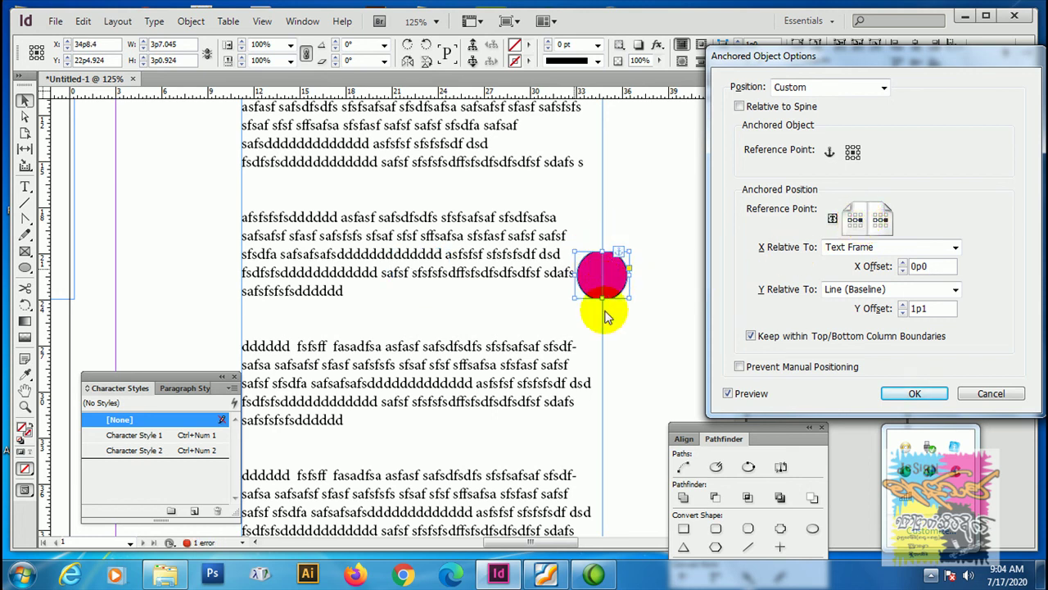
{"action": "left_click", "coordinate": [856, 156]}
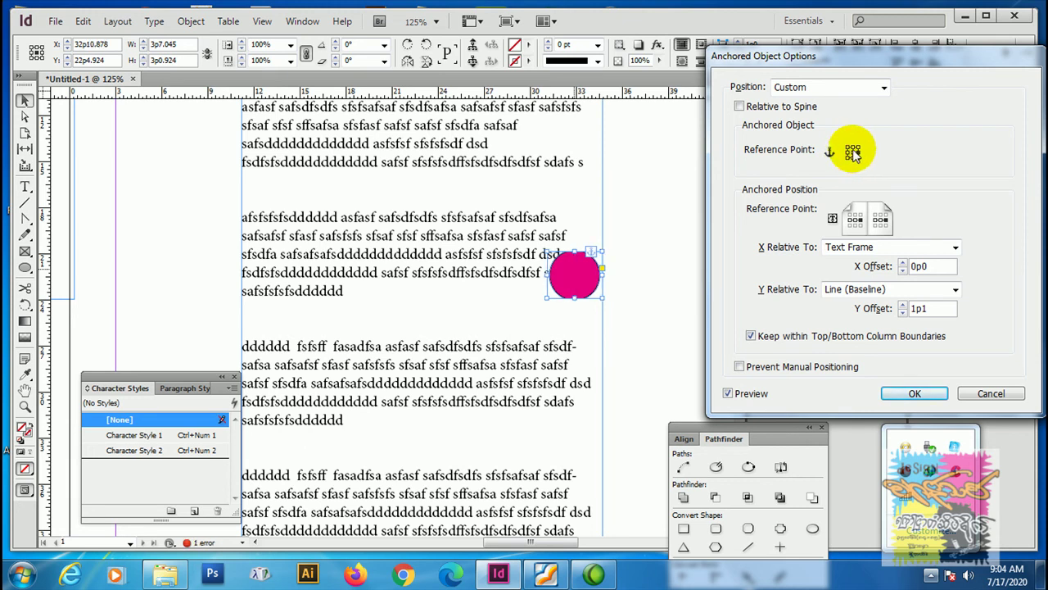
- Review the X Relative To choices, keeping Text Frame, and set Y Relative To to Text Frame
{"action": "left_click", "coordinate": [858, 250]}
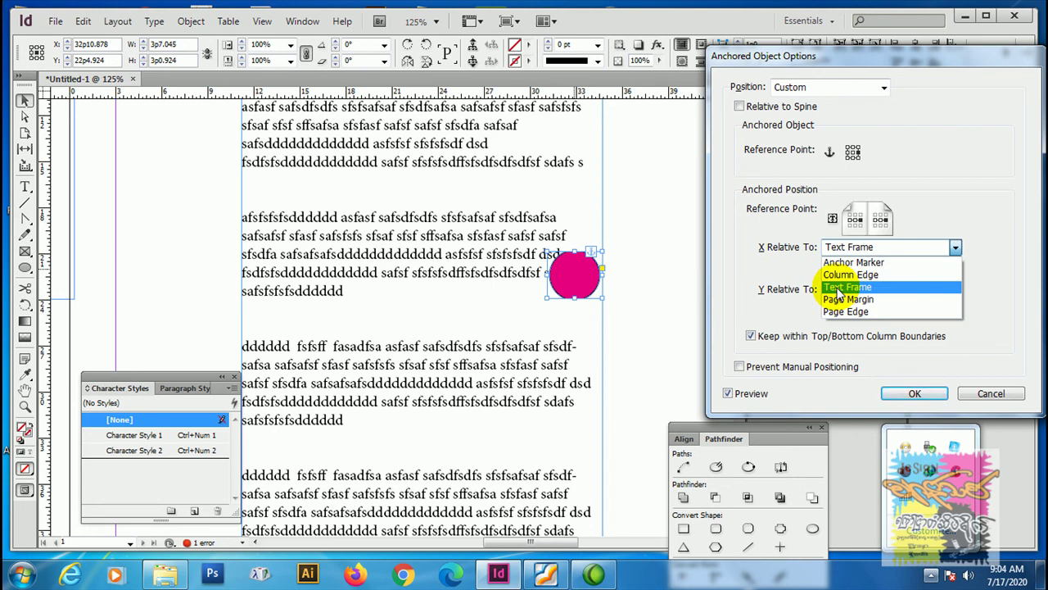
{"action": "left_click", "coordinate": [749, 281]}
{"action": "left_click", "coordinate": [856, 292]}
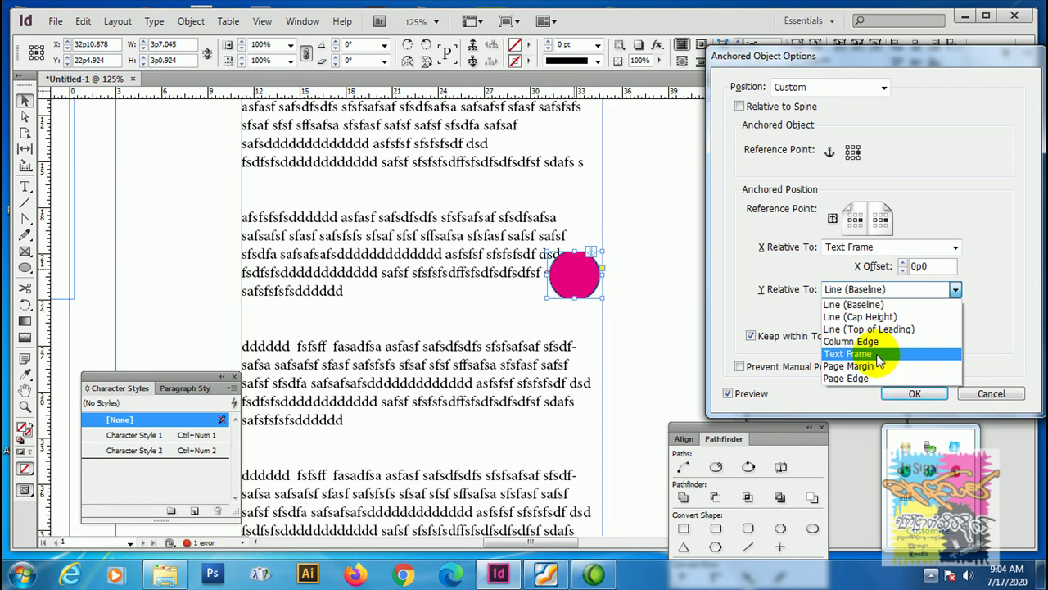
{"action": "left_click", "coordinate": [879, 357]}
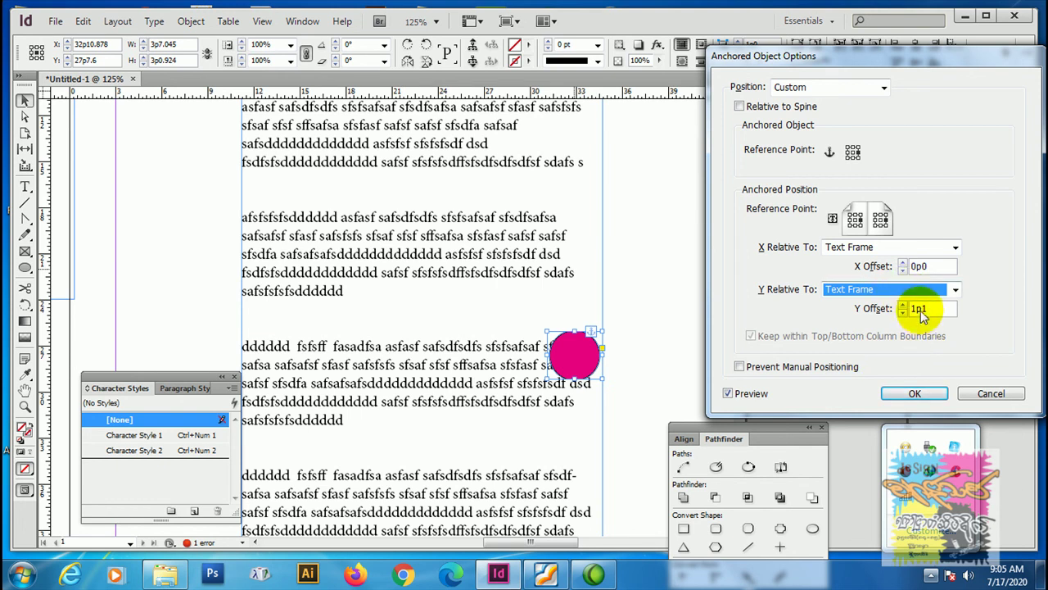
- Set the anchored position point to bottom-right, try bottom-right for the circle's own reference point, and switch that to bottom-center
{"action": "key", "text": "ctrl+minus"}
{"action": "key", "text": "ctrl+minus"}
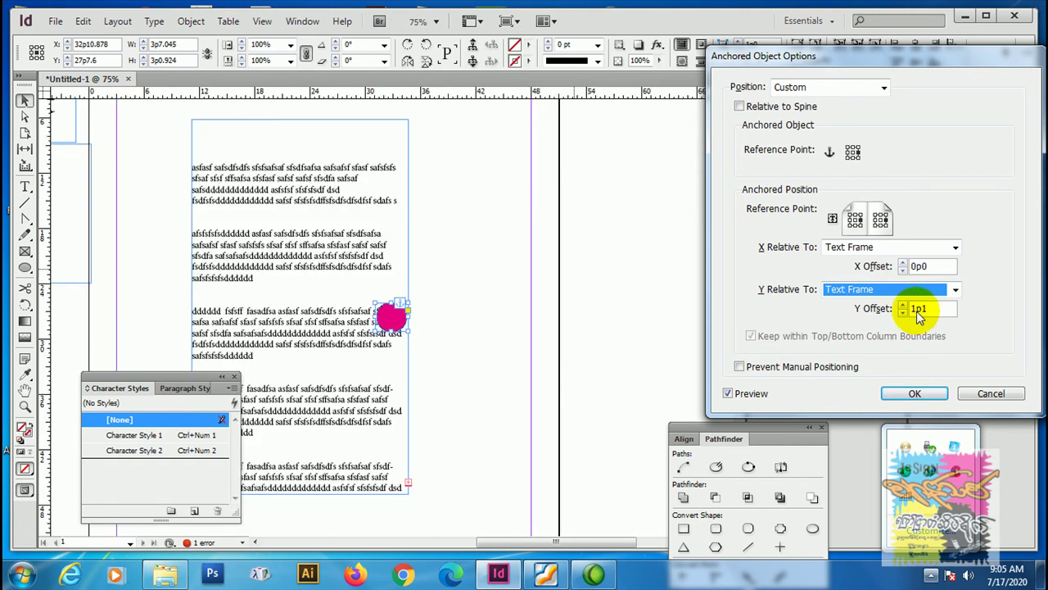
{"action": "left_click", "coordinate": [864, 227]}
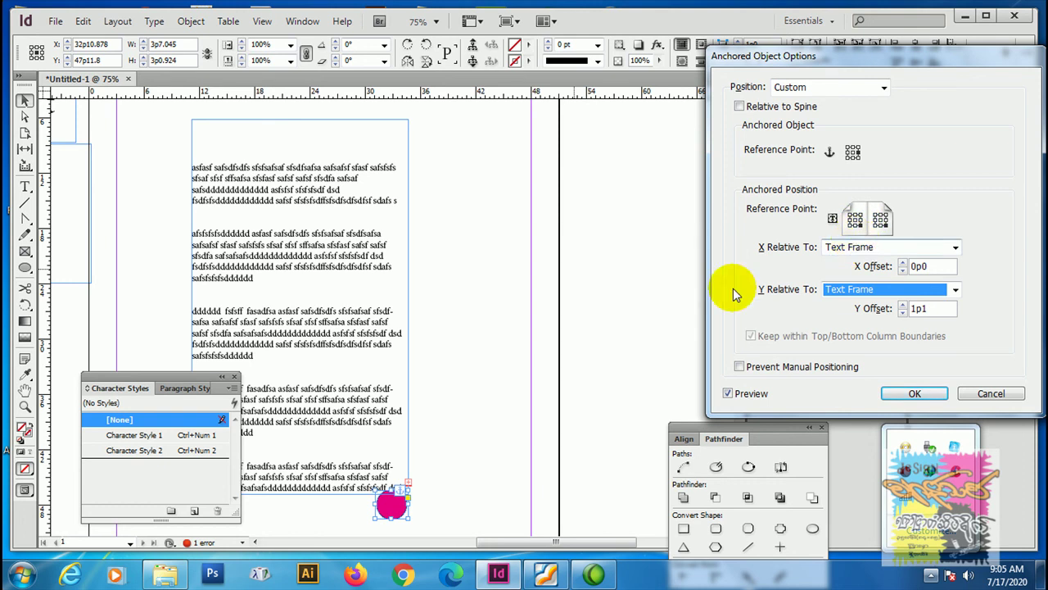
{"action": "left_click", "coordinate": [859, 161]}
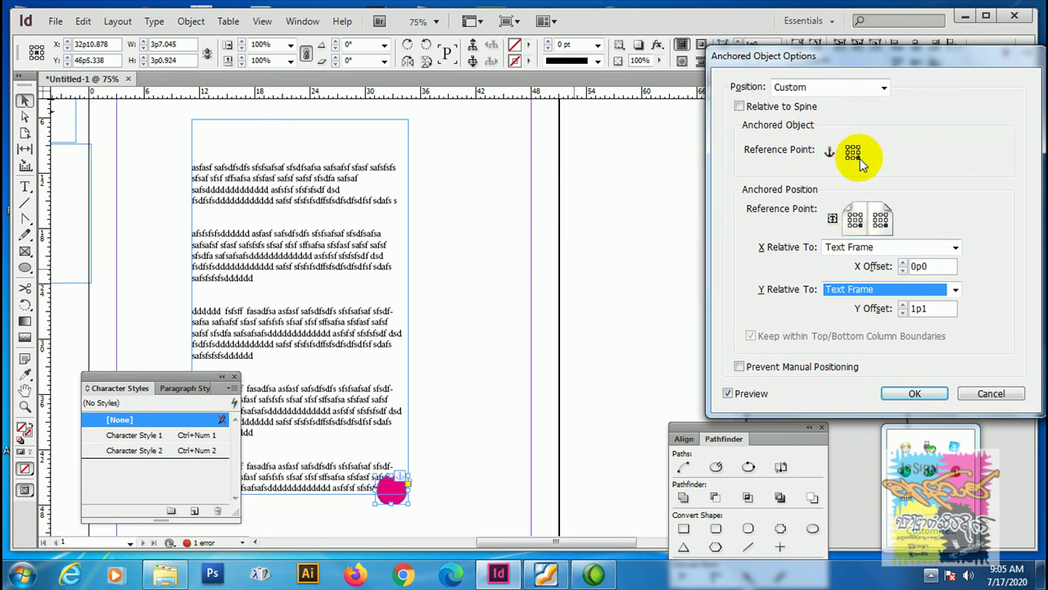
{"action": "left_click", "coordinate": [854, 160]}
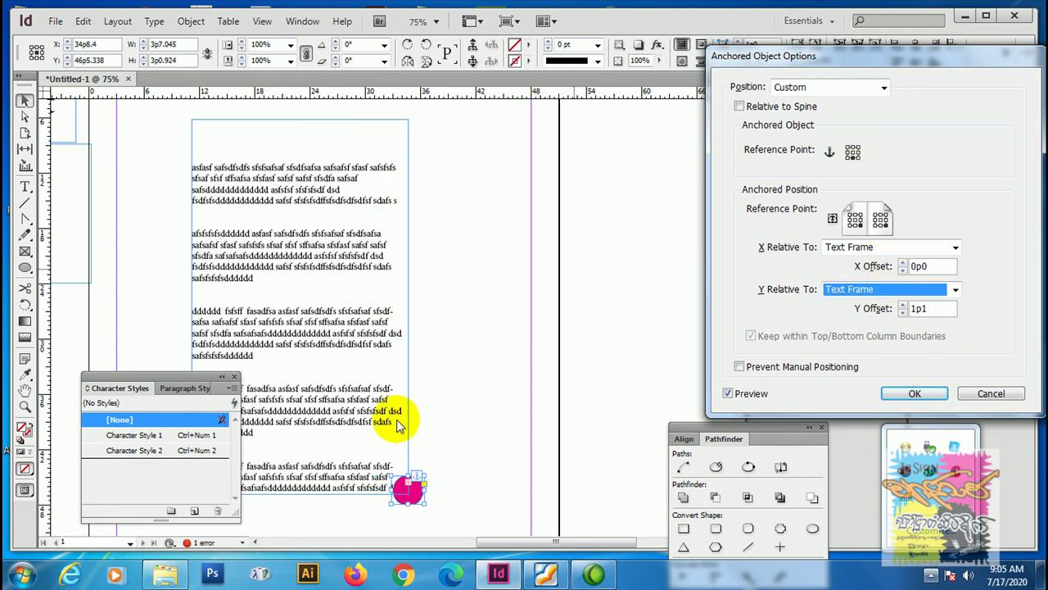
- Try the top-right and center anchored position reference points, and apply the options with top-left
{"action": "left_click", "coordinate": [859, 218]}
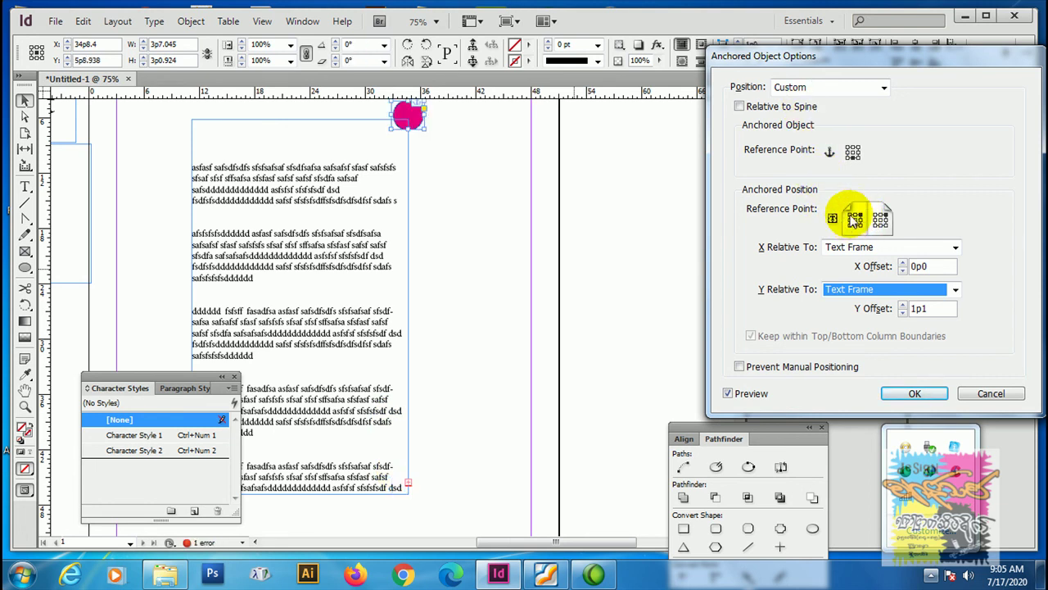
{"action": "left_click", "coordinate": [850, 219]}
{"action": "left_click", "coordinate": [855, 218]}
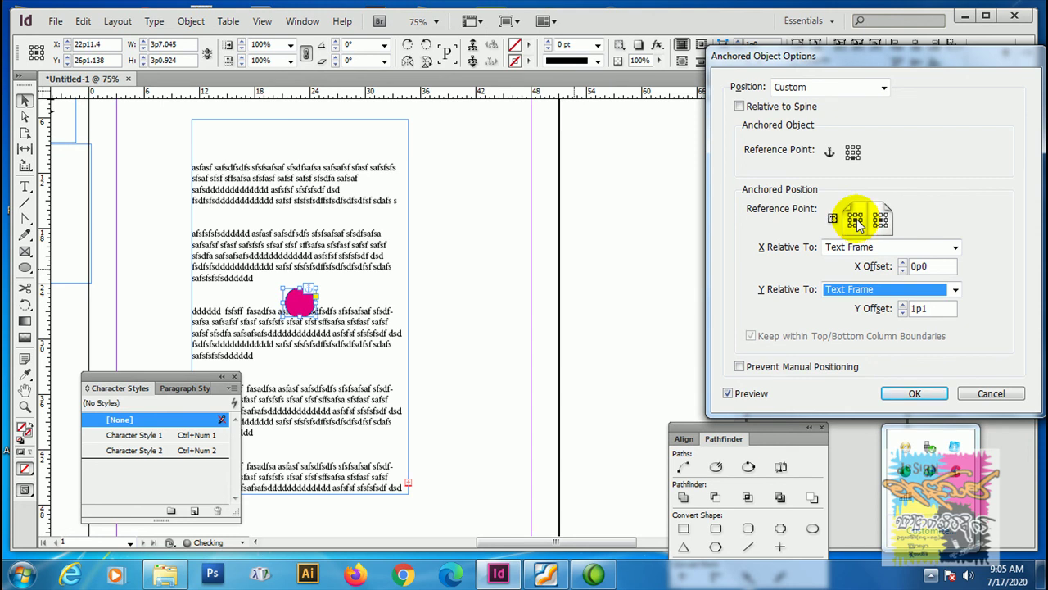
{"action": "left_click", "coordinate": [854, 218]}
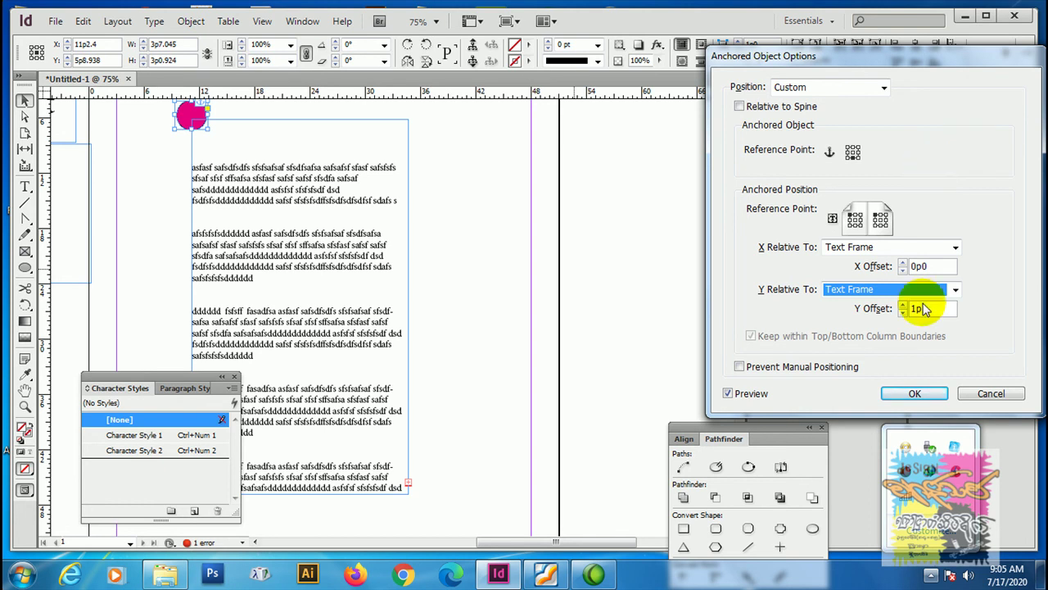
{"action": "left_click", "coordinate": [915, 392]}
{"action": "left_click", "coordinate": [449, 323]}
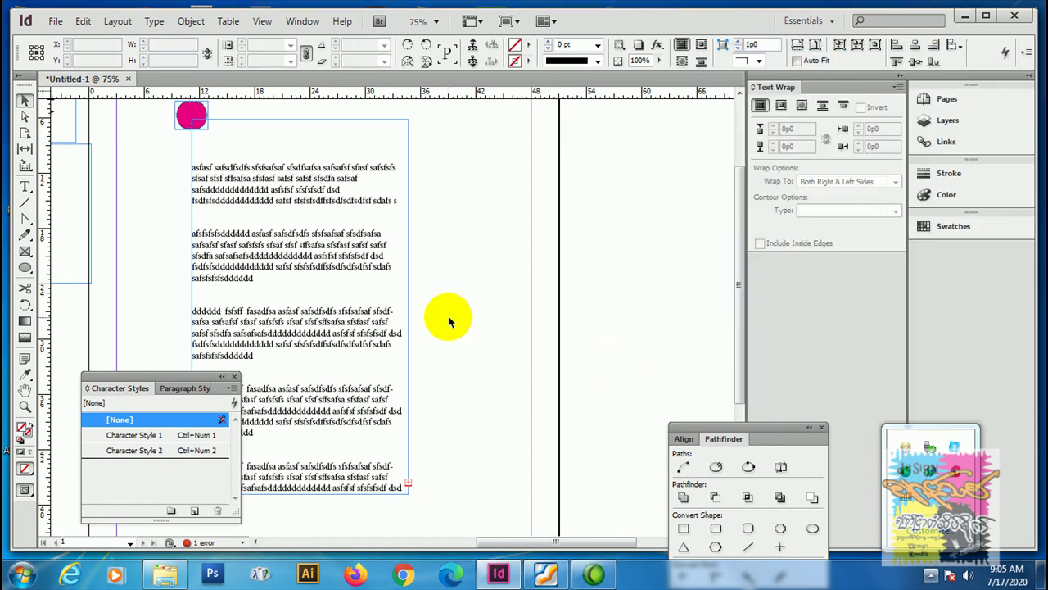
- Turn the three topic lines under the "Anchor object" heading into a numbered list
{"action": "left_click_drag", "start_coordinate": [292, 280], "coordinate": [472, 368]}
{"action": "key", "text": "ctrl+equal"}
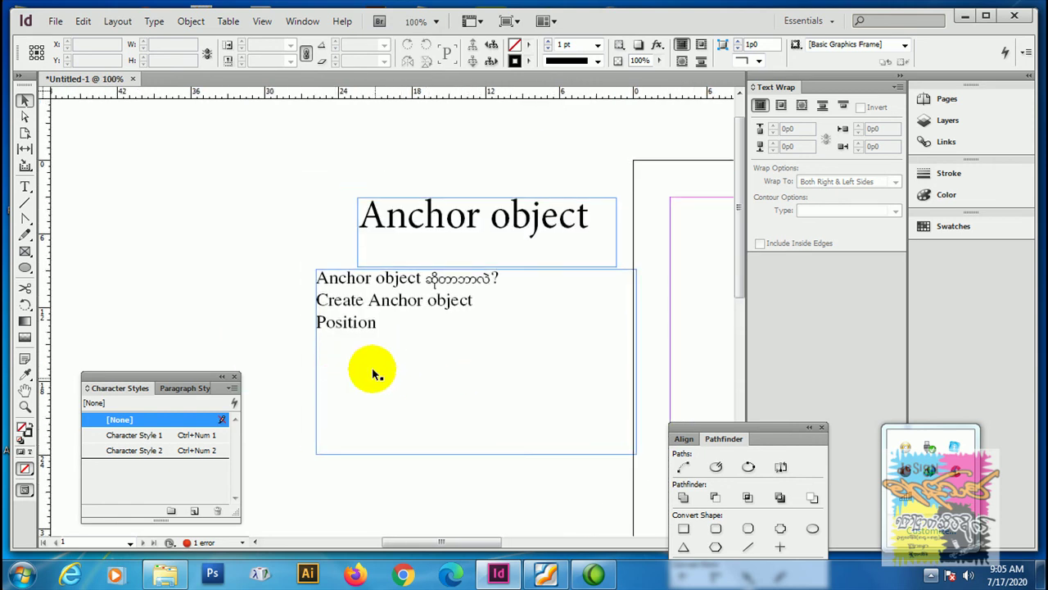
{"action": "left_click", "coordinate": [355, 323]}
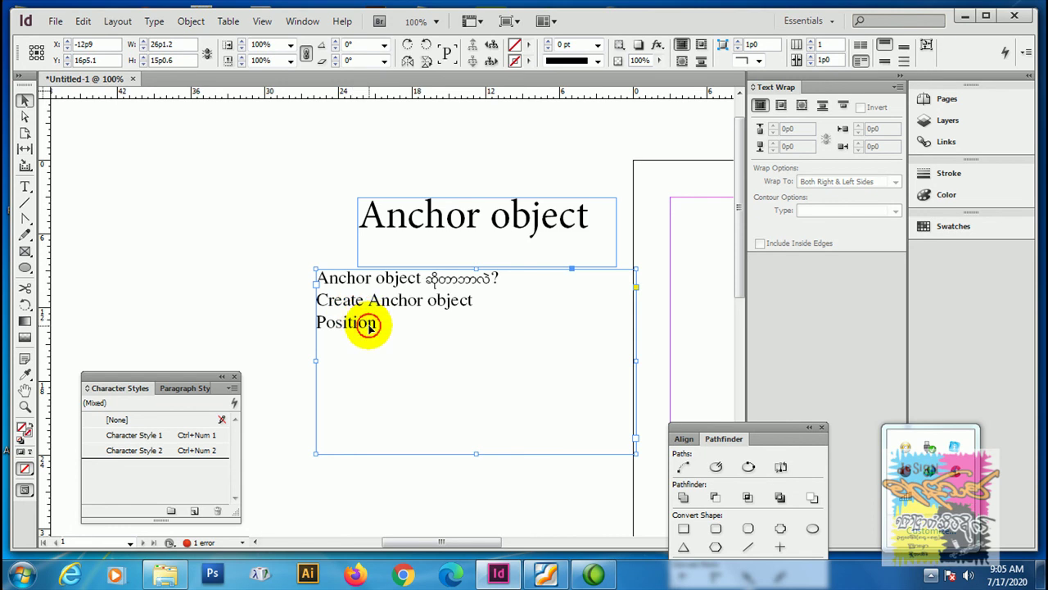
{"action": "double_click", "coordinate": [376, 322]}
{"action": "left_click_drag", "start_coordinate": [377, 322], "coordinate": [292, 274]}
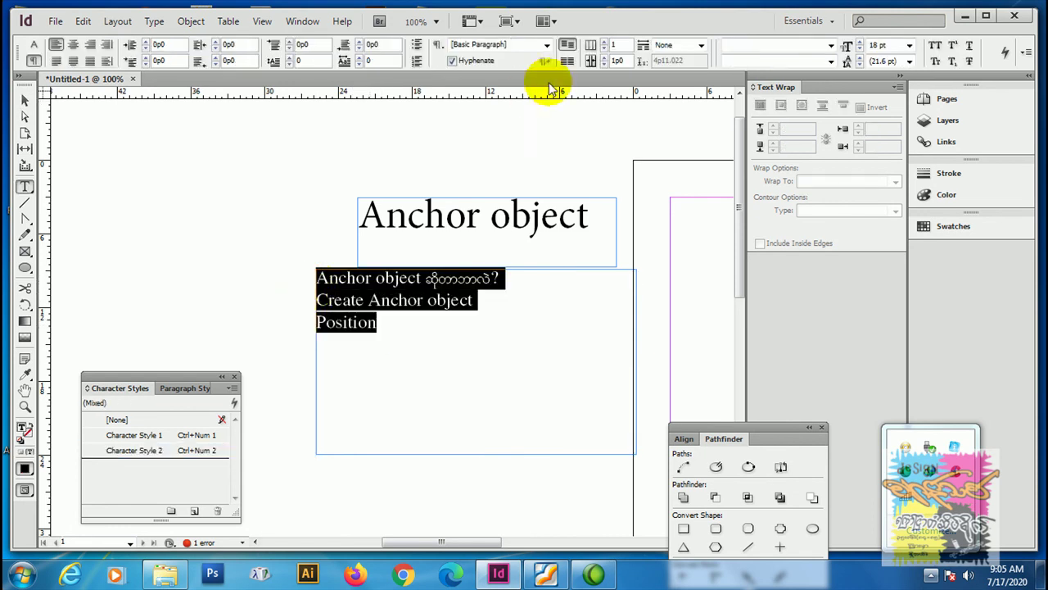
{"action": "left_click", "coordinate": [417, 62]}
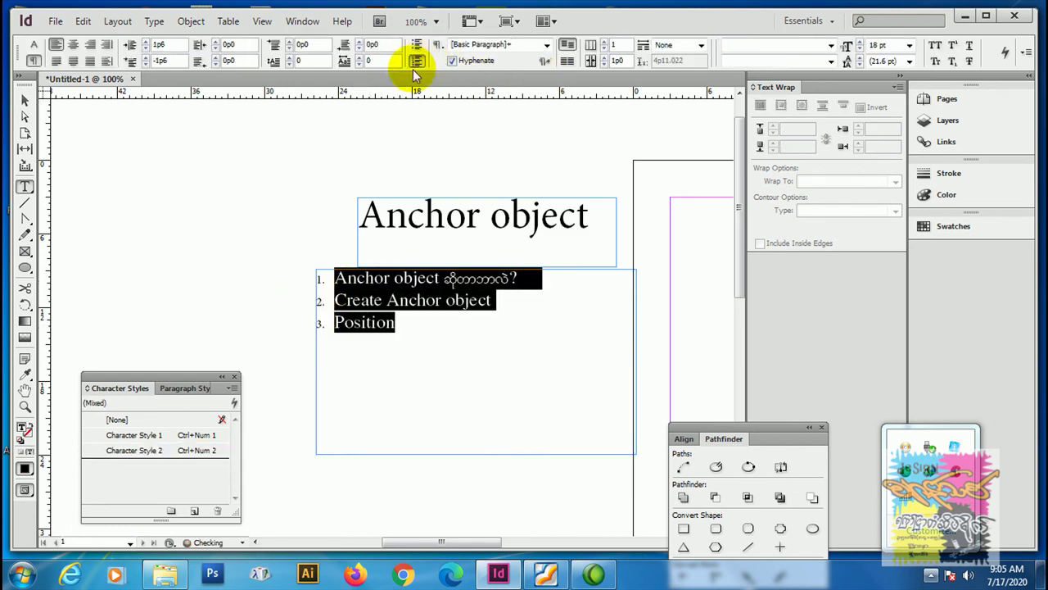
{"action": "left_click", "coordinate": [23, 98]}
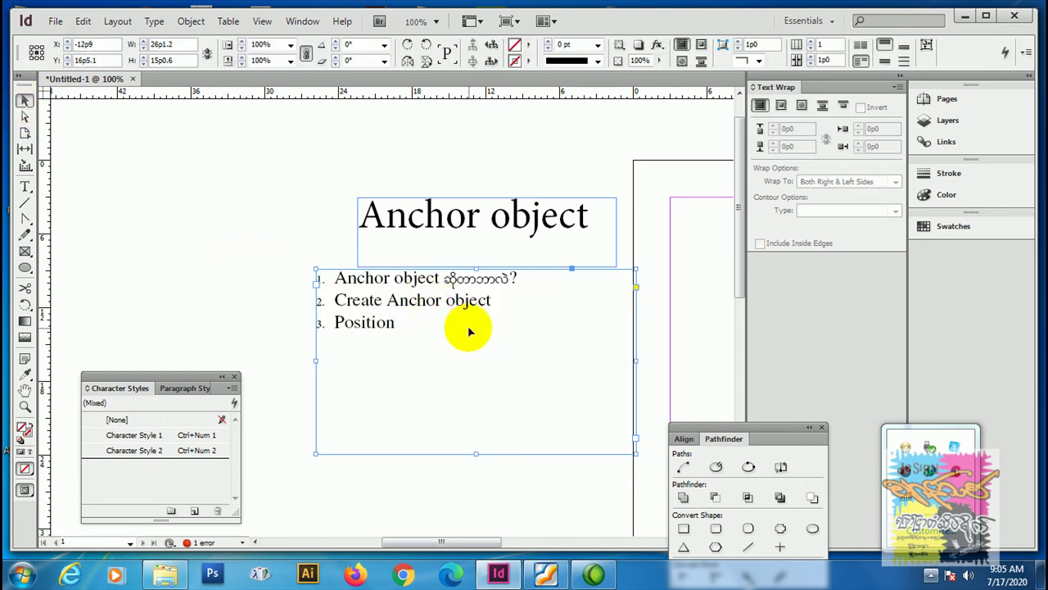
- Add "Transform" as a fourth item below "Position" in the numbered list
{"action": "key", "text": "ctrl+equal"}
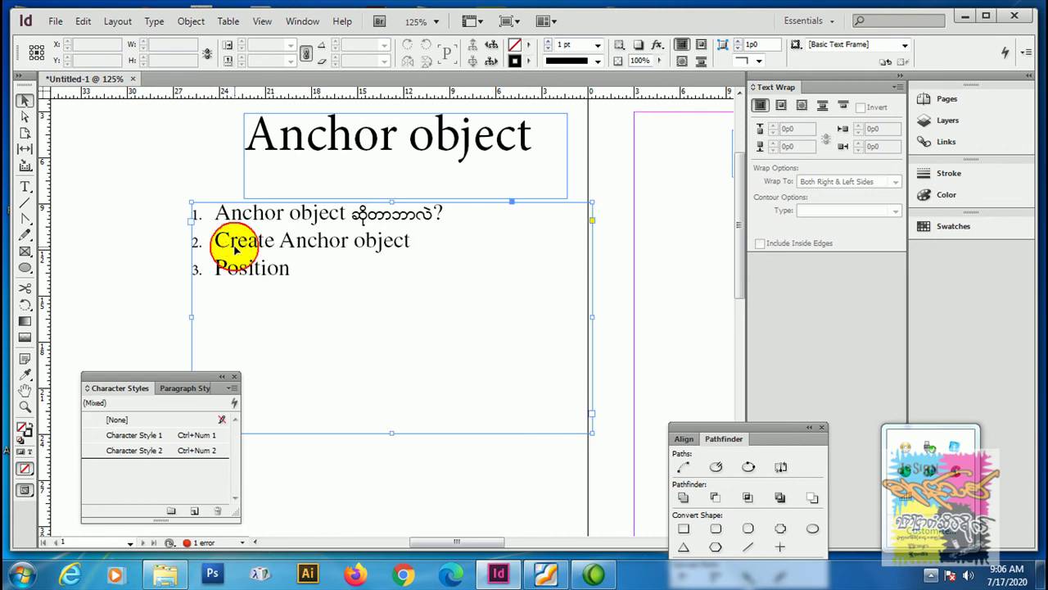
{"action": "left_click", "coordinate": [25, 186]}
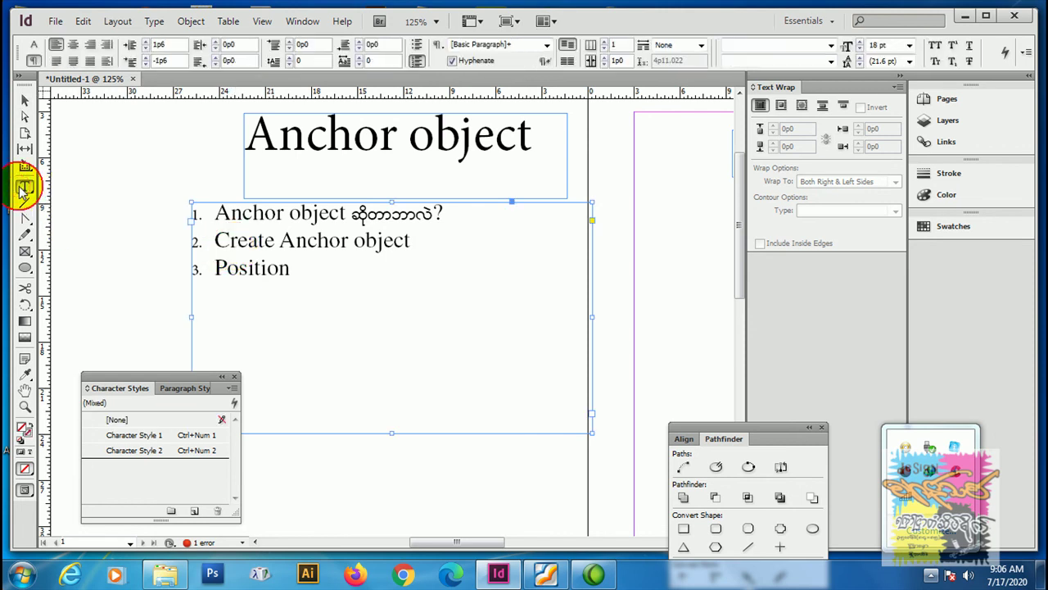
{"action": "left_click", "coordinate": [292, 273]}
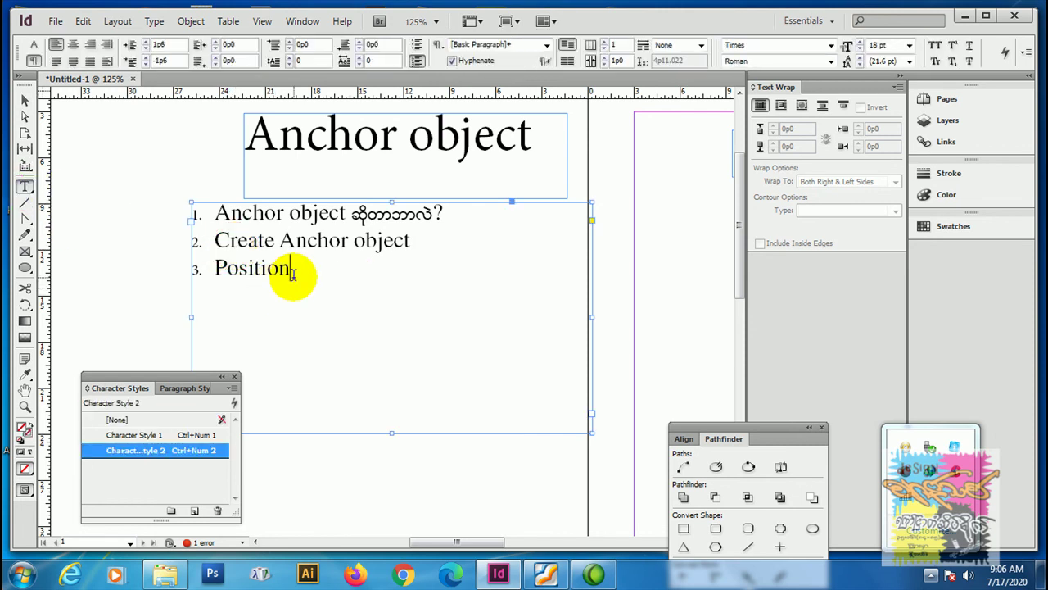
{"action": "key", "text": "Return"}
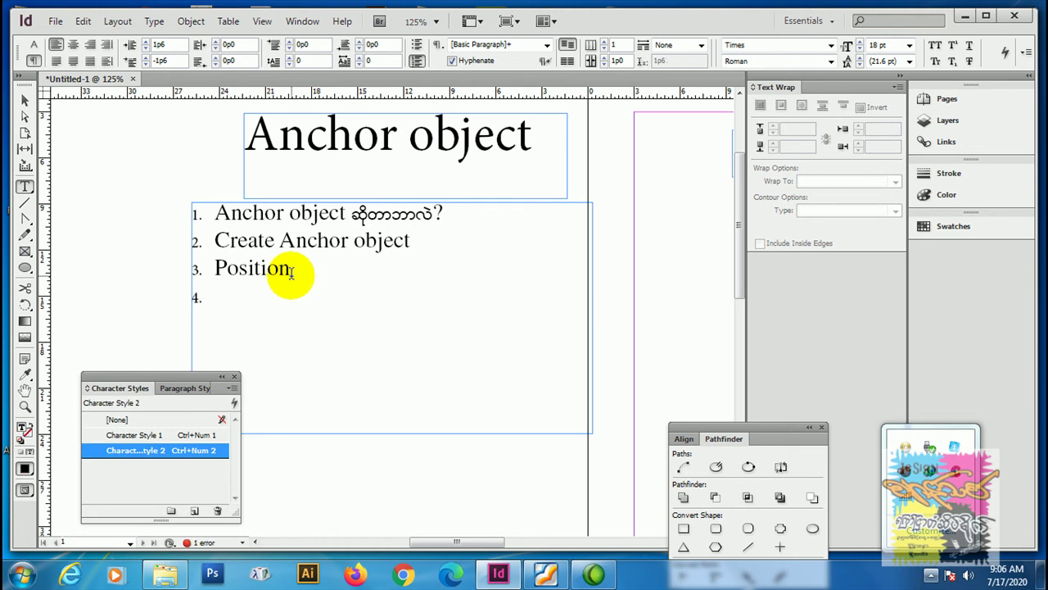
{"action": "type", "text": "Transform"}
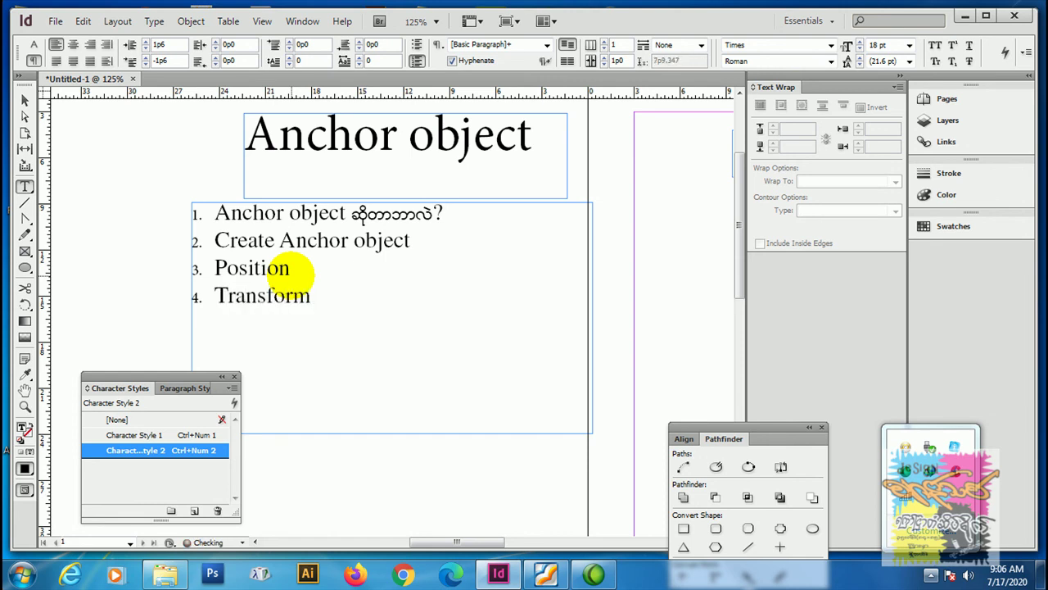
{"action": "left_click", "coordinate": [24, 99]}
{"action": "left_click", "coordinate": [145, 226]}
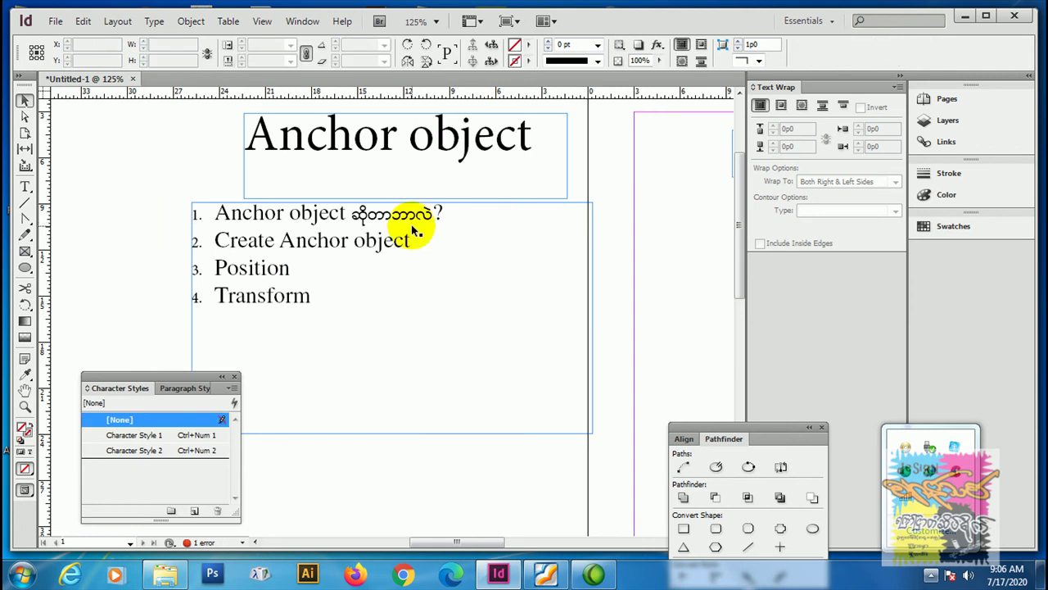
- Set the anchored circle's position to Inline or Above Line, with the Inline option and a Y Offset of 0p0
{"action": "key", "text": "ctrl+minus"}
{"action": "key", "text": "ctrl+minus"}
{"action": "left_click_drag", "start_coordinate": [614, 320], "coordinate": [236, 251]}
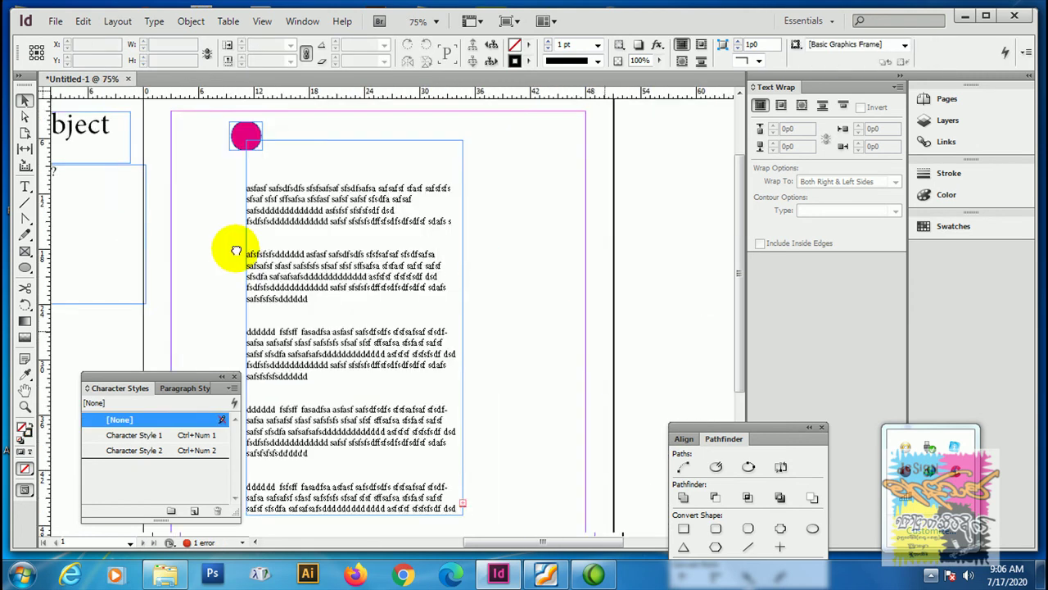
{"action": "left_click_drag", "start_coordinate": [276, 218], "coordinate": [409, 286]}
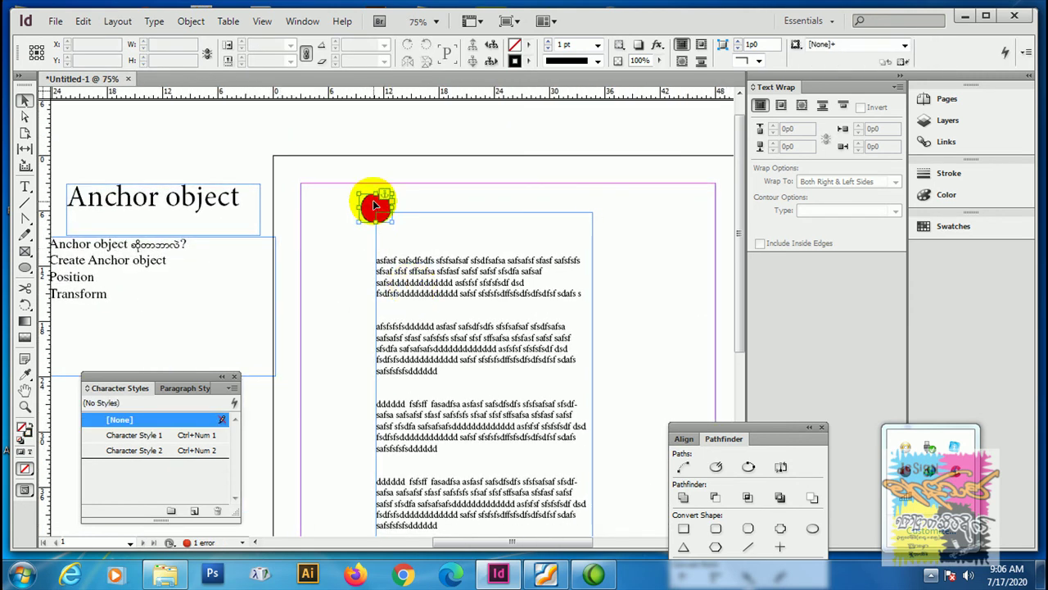
{"action": "left_click", "coordinate": [375, 207]}
{"action": "key", "text": "ctrl+equal"}
{"action": "key", "text": "ctrl+equal"}
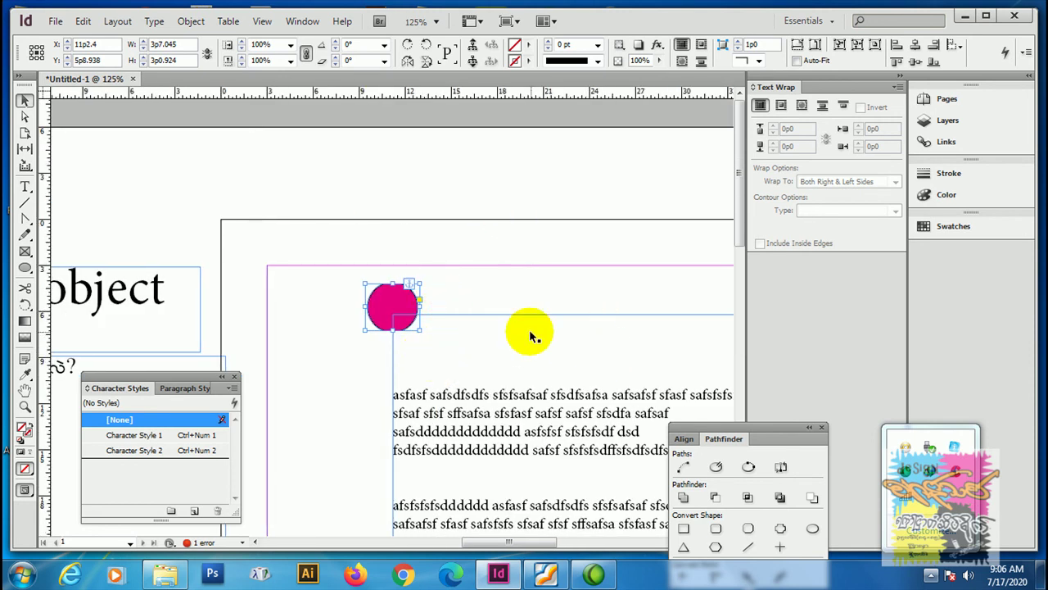
{"action": "right_click", "coordinate": [392, 302]}
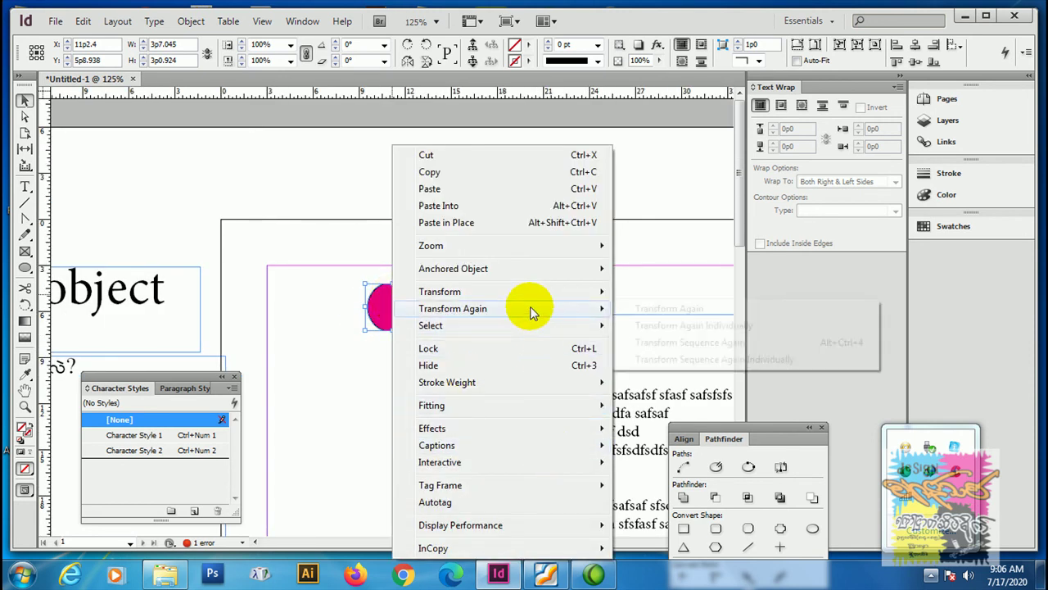
{"action": "mouse_move", "coordinate": [537, 275]}
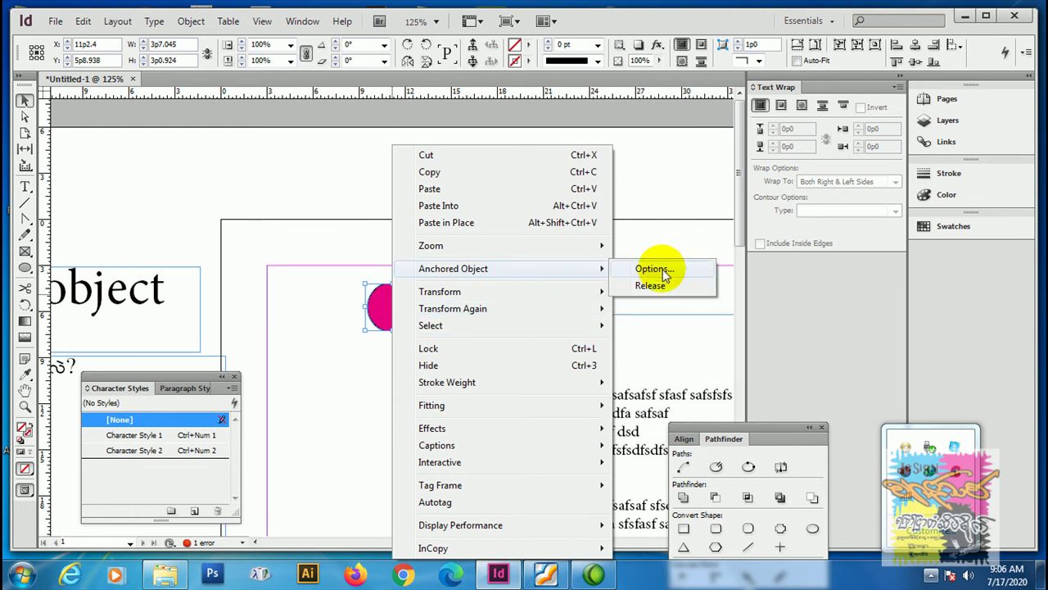
{"action": "left_click", "coordinate": [659, 271]}
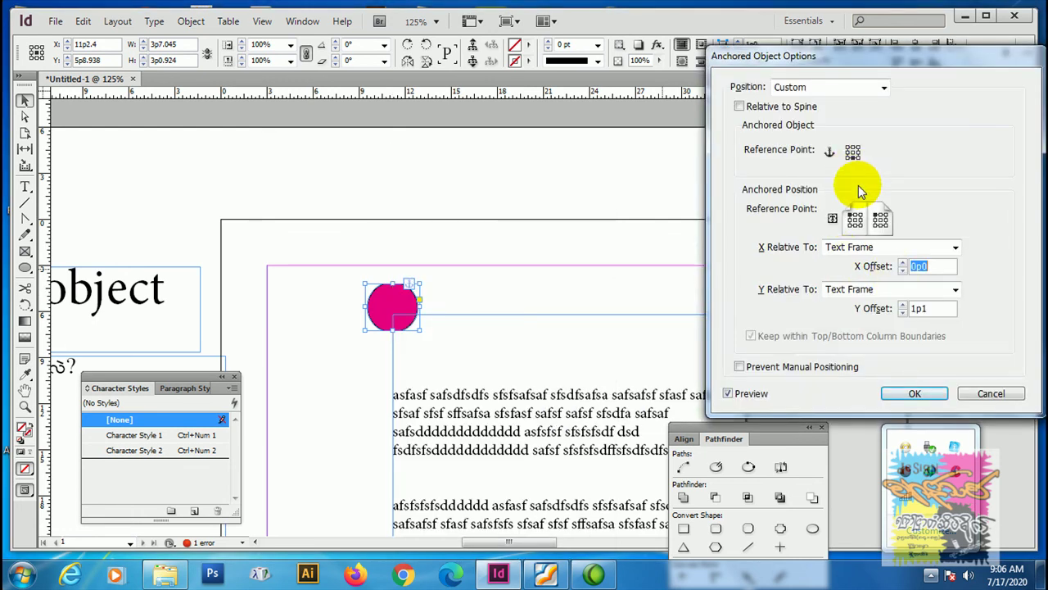
{"action": "left_click", "coordinate": [868, 86]}
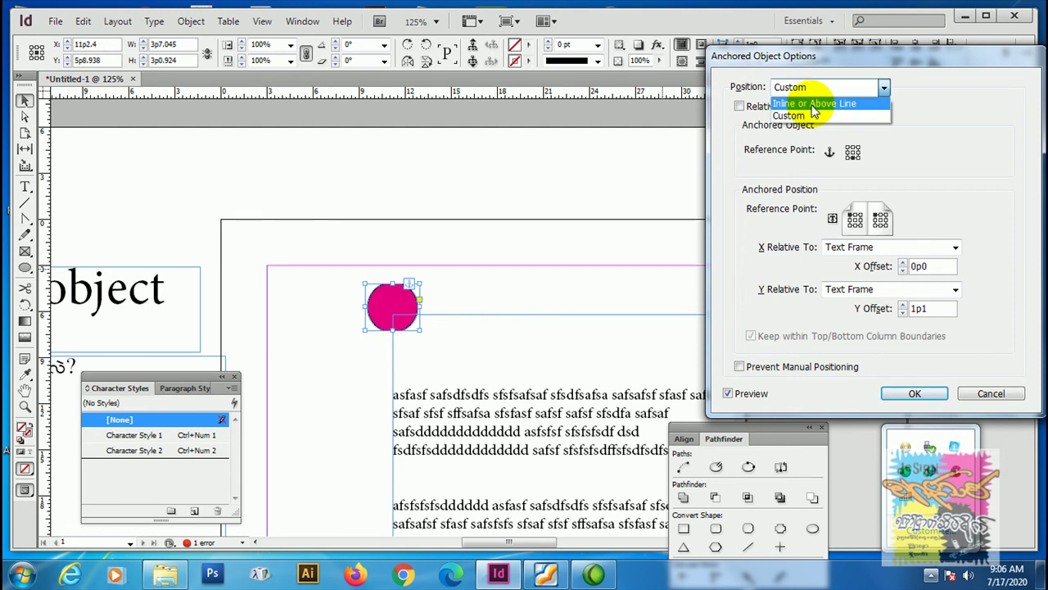
{"action": "left_click", "coordinate": [860, 99]}
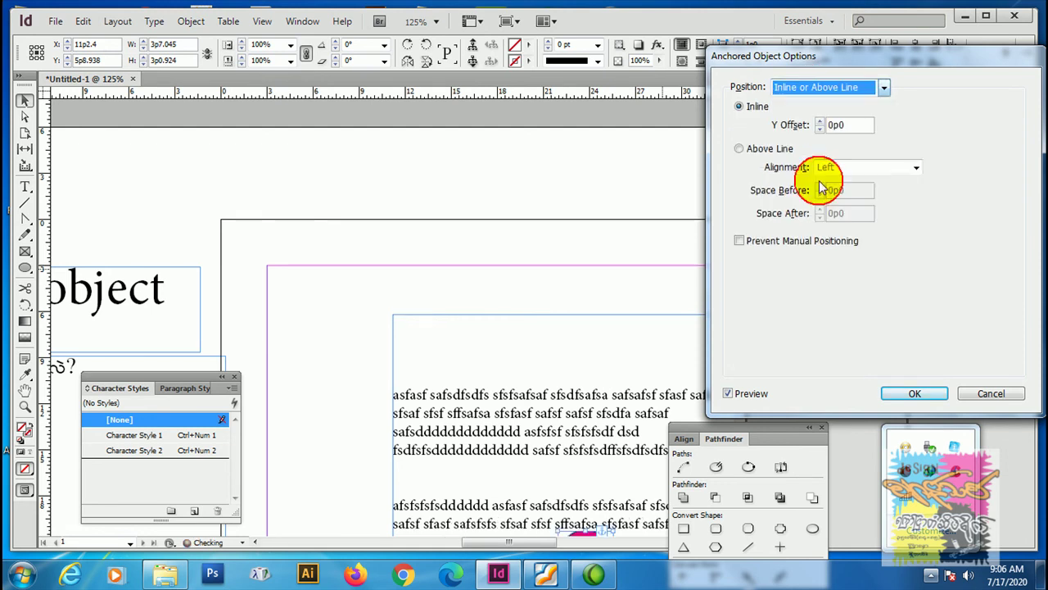
{"action": "left_click", "coordinate": [915, 394]}
- Try cropping the inline circle's frame from its upper-right corner and deleting the circle, and undo these changes
{"action": "left_click_drag", "start_coordinate": [573, 382], "coordinate": [412, 141]}
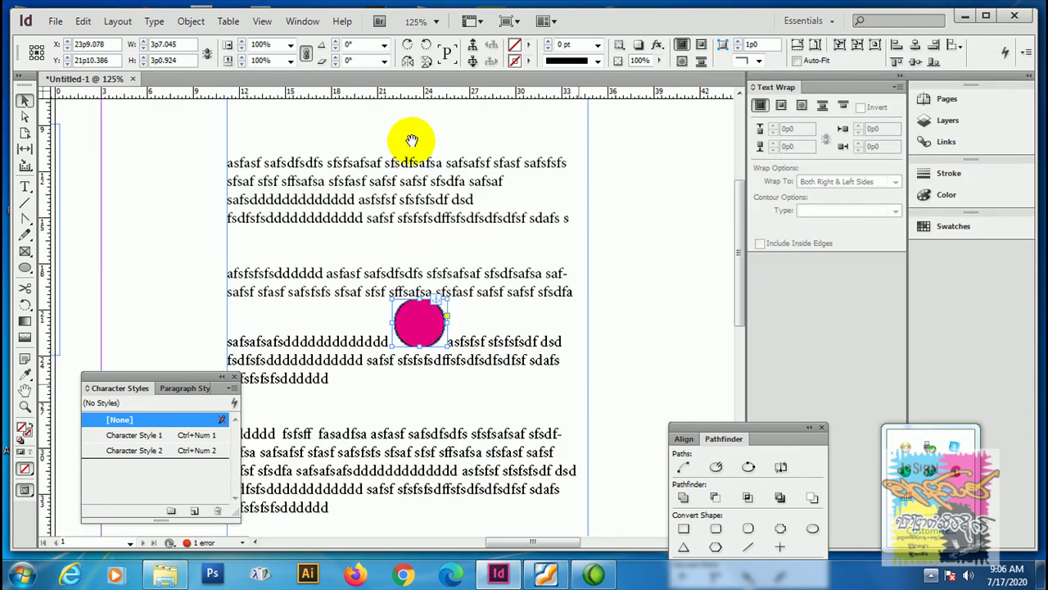
{"action": "key", "text": "ctrl+="}
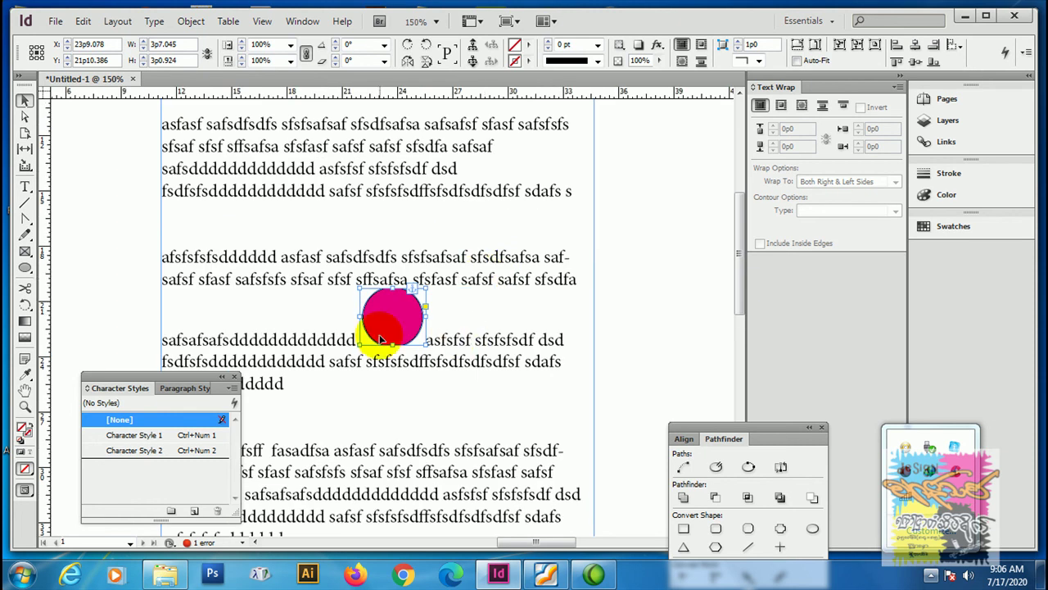
{"action": "left_click", "coordinate": [618, 293]}
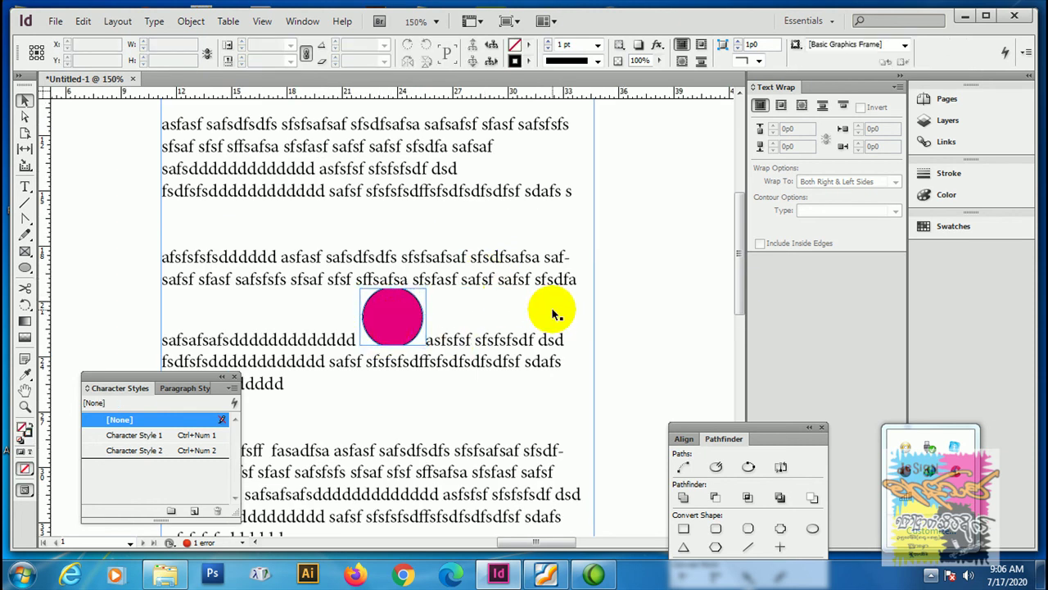
{"action": "key", "text": "ctrl+="}
{"action": "left_click", "coordinate": [414, 297]}
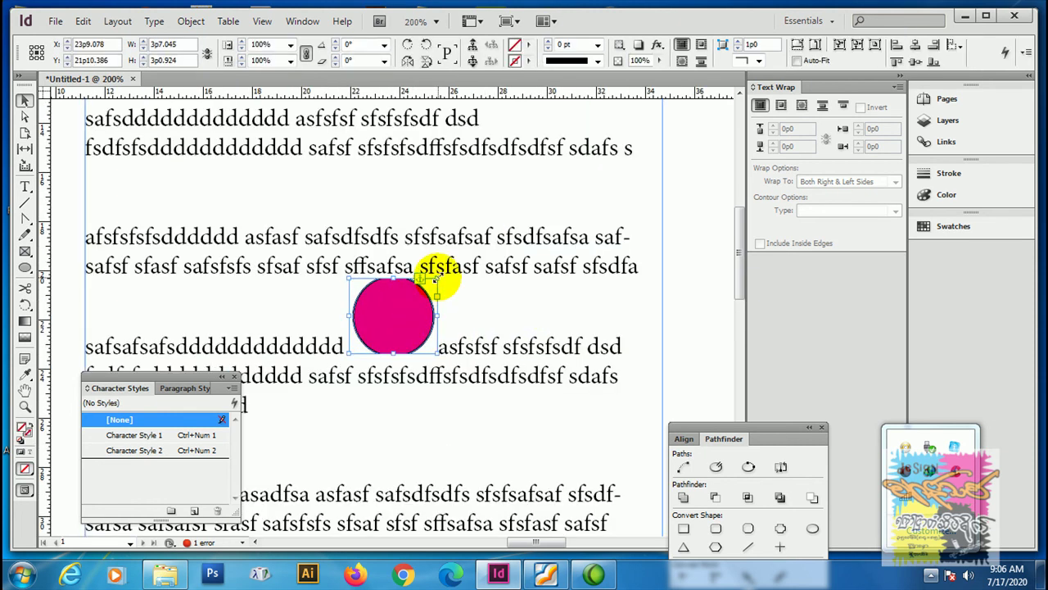
{"action": "mouse_move", "coordinate": [434, 280]}
{"action": "left_mouse_down"}
{"action": "mouse_move", "coordinate": [429, 274]}
{"action": "mouse_move", "coordinate": [427, 288]}
{"action": "left_mouse_up"}
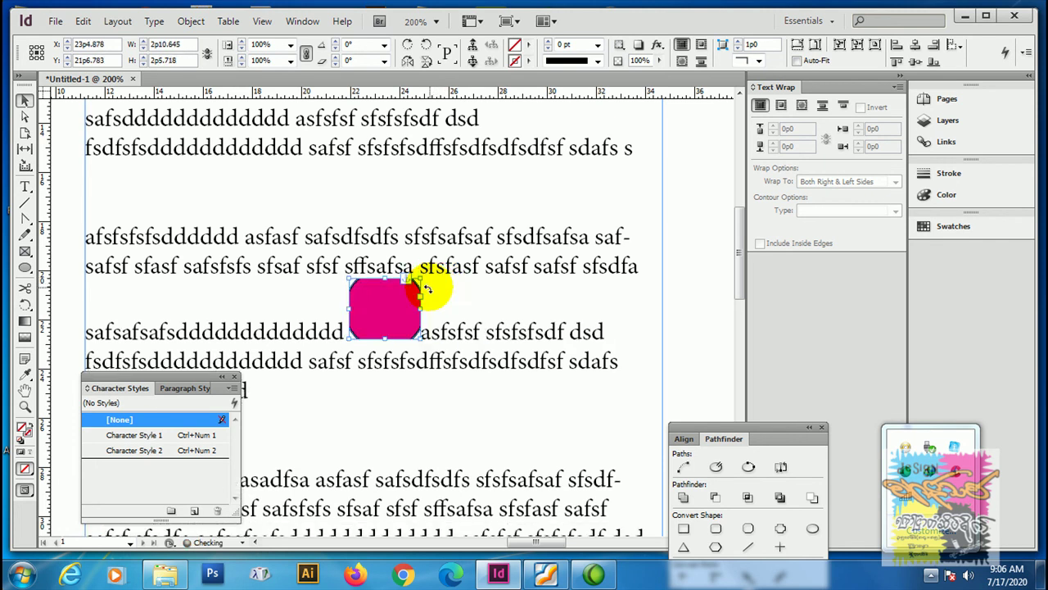
{"action": "key", "text": "Delete"}
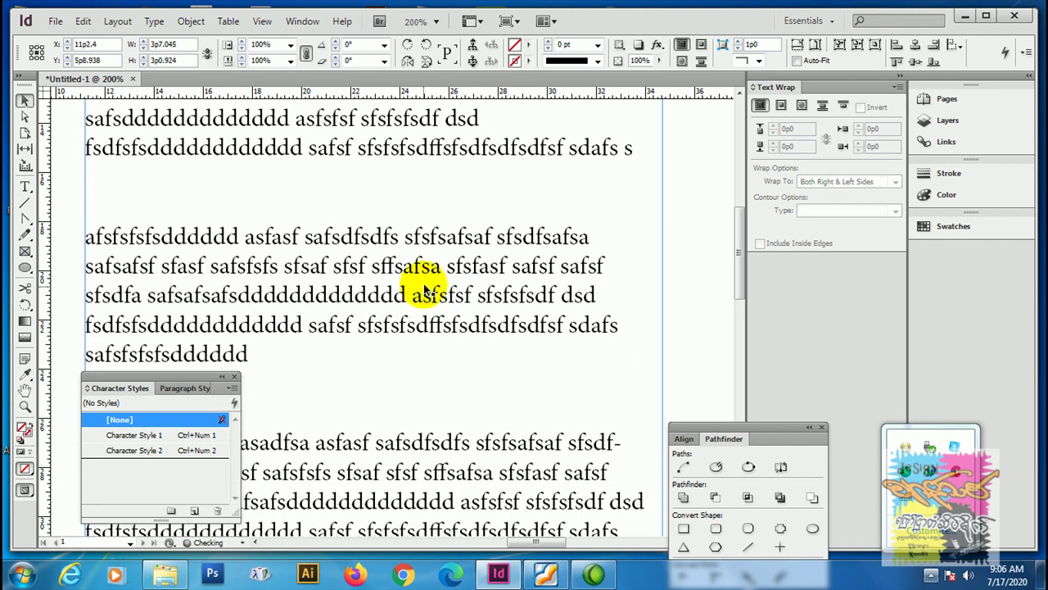
{"action": "key", "text": "ctrl+z"}
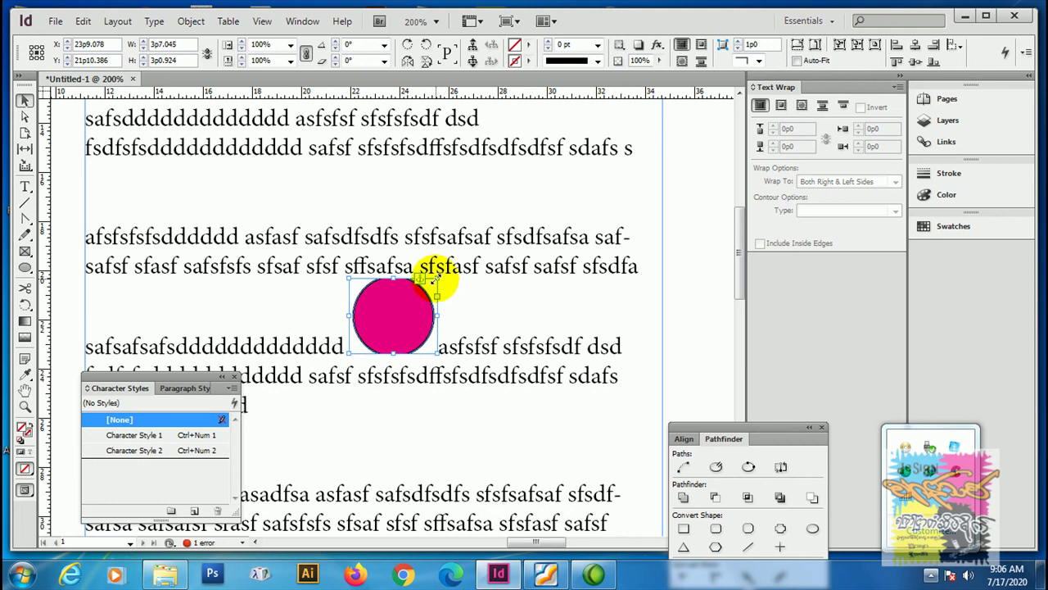
- Scale the inline circle with its frame down to about 1p5 by 1p4, and undo the rotation of about -26° tried on it
{"action": "left_click_drag", "start_coordinate": [434, 280], "coordinate": [412, 299]}
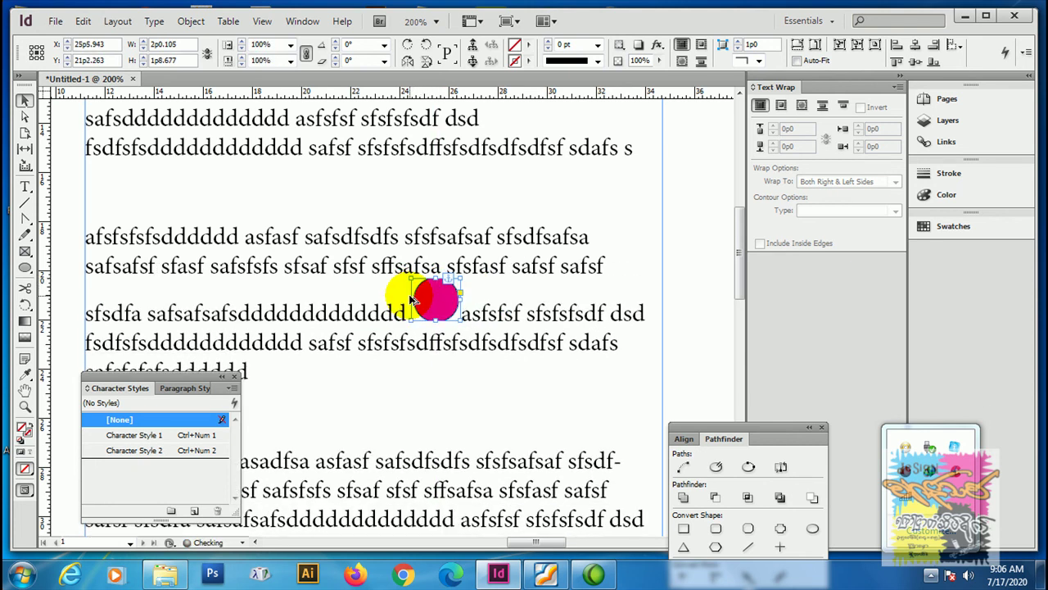
{"action": "key", "text": "ctrl+z"}
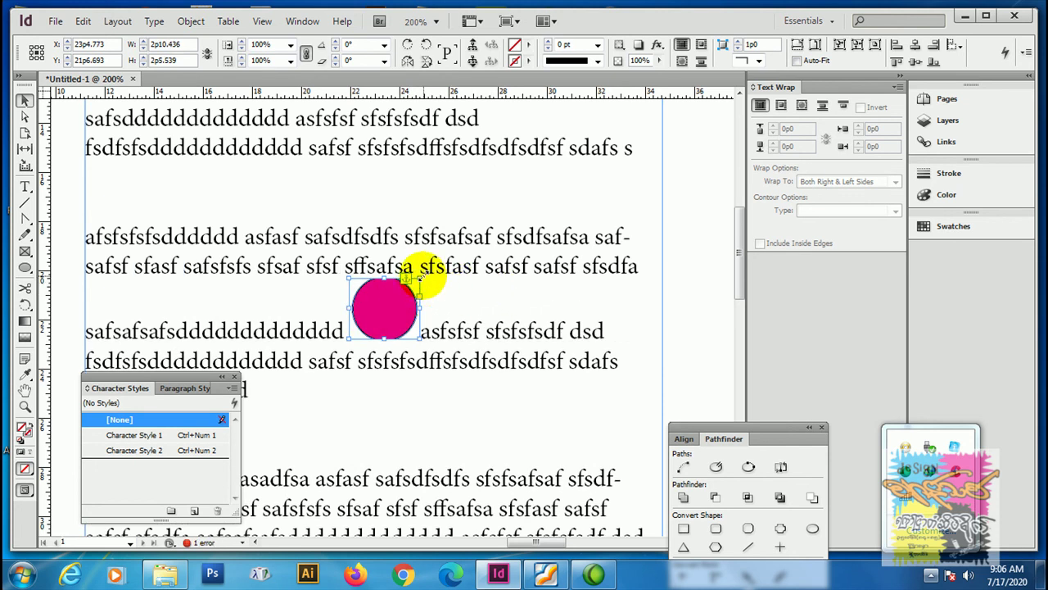
{"action": "left_click_drag", "start_coordinate": [421, 278], "coordinate": [475, 264]}
{"action": "mouse_move", "coordinate": [418, 281]}
{"action": "left_mouse_down"}
{"action": "mouse_move", "coordinate": [435, 250]}
{"action": "mouse_move", "coordinate": [434, 280]}
{"action": "mouse_move", "coordinate": [417, 281]}
{"action": "left_mouse_up"}
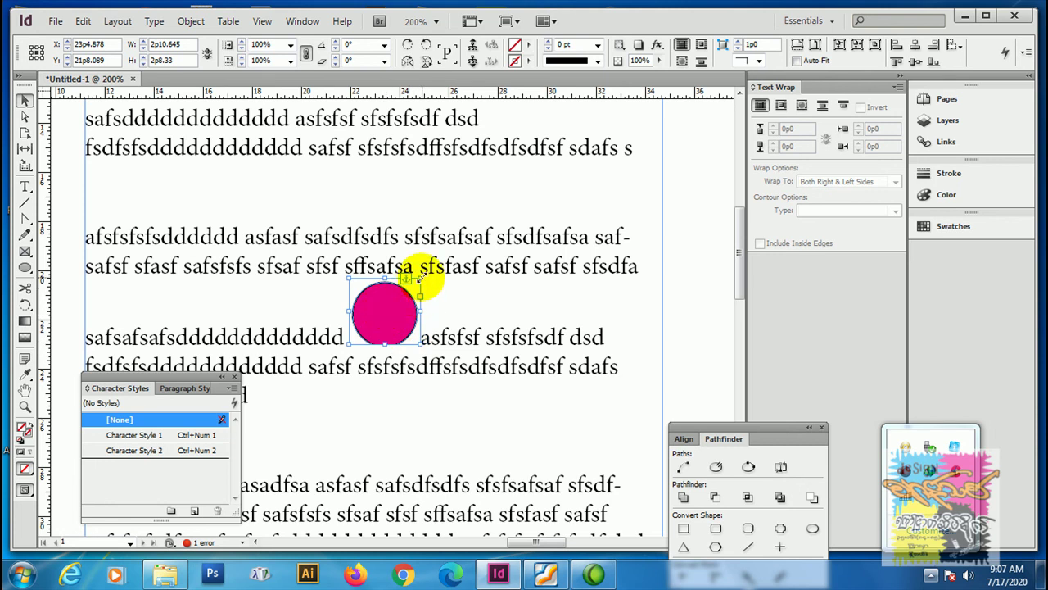
{"action": "left_click_drag", "start_coordinate": [420, 279], "coordinate": [456, 290]}
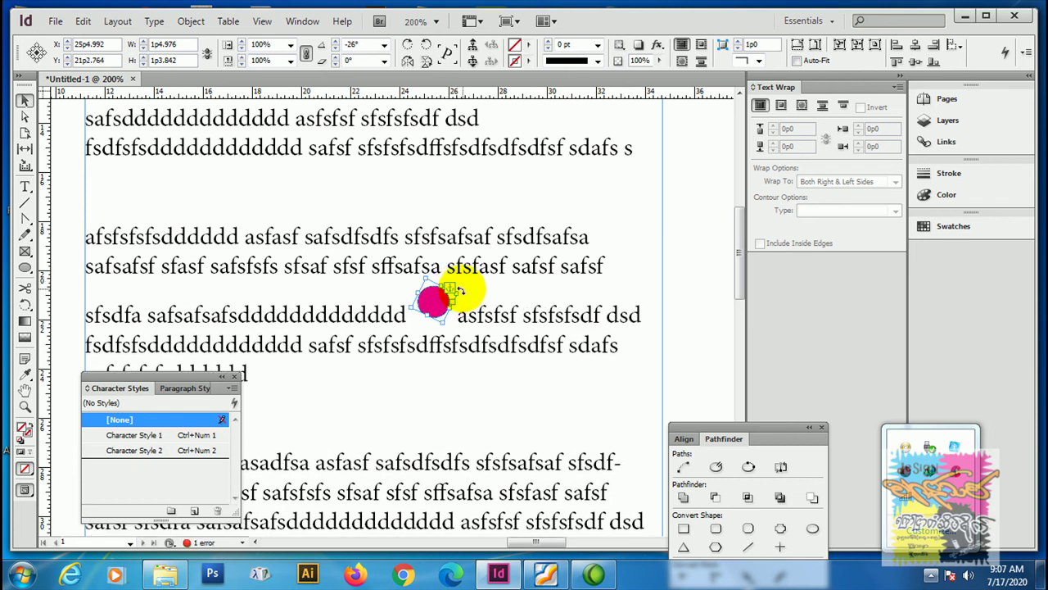
{"action": "key", "text": "ctrl+z"}
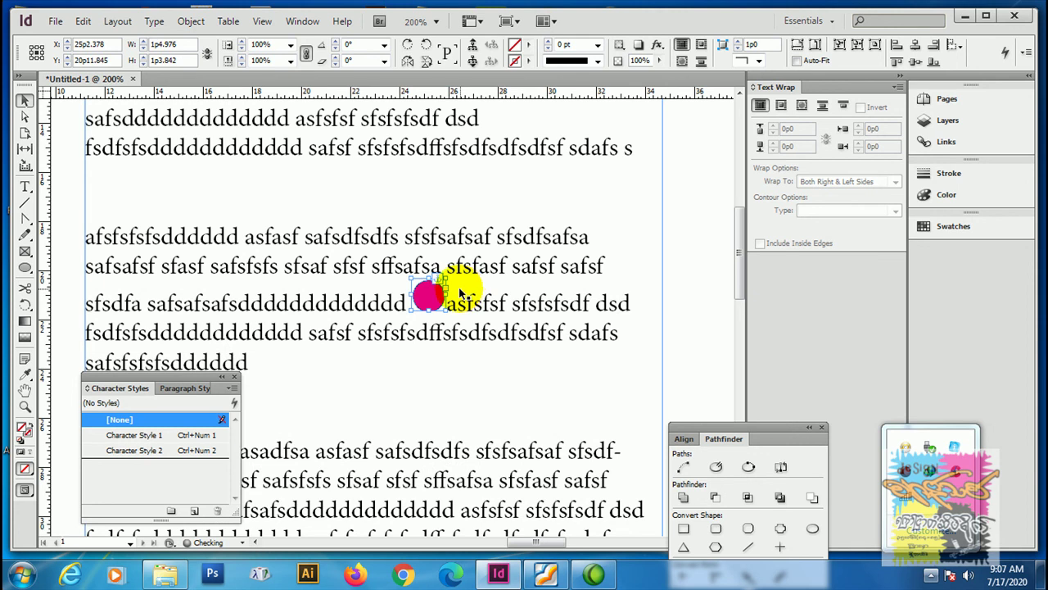
- Shrink the circle inside its anchored frame to about 0p10 across, and scale the whole frame down to about 1p2 by 1p0
{"action": "key", "text": "ctrl+equal"}
{"action": "key", "text": "ctrl+equal"}
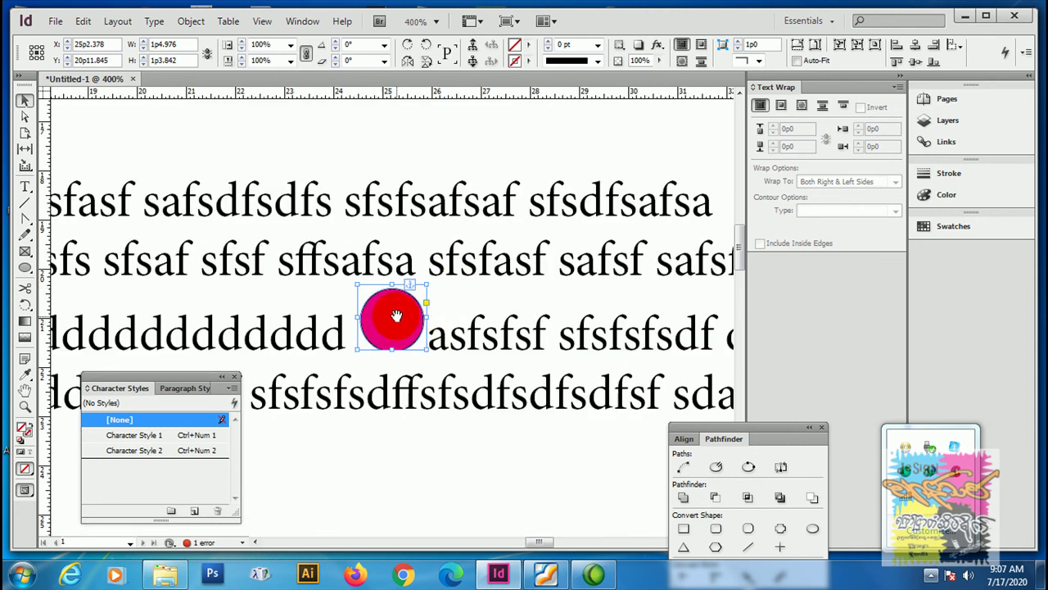
{"action": "left_click", "coordinate": [395, 315]}
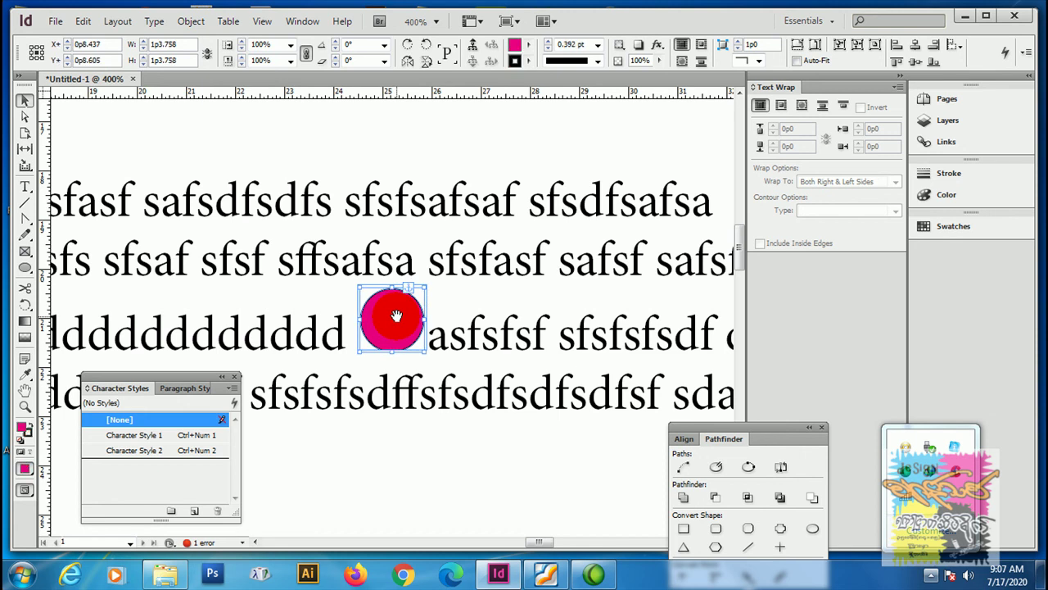
{"action": "left_click_drag", "start_coordinate": [422, 288], "coordinate": [411, 309]}
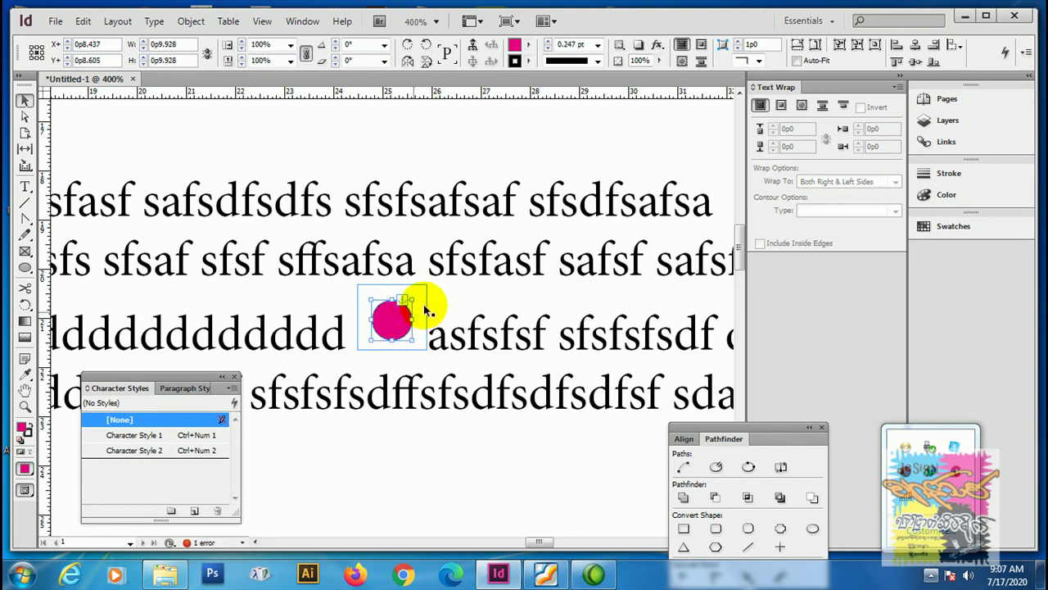
{"action": "left_click", "coordinate": [449, 292]}
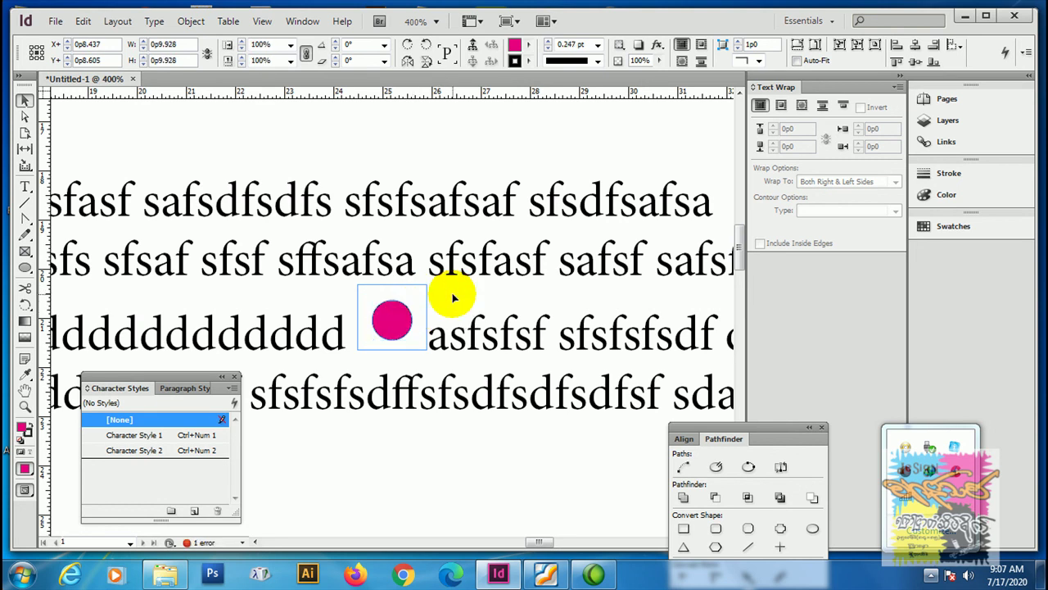
{"action": "left_click", "coordinate": [409, 299]}
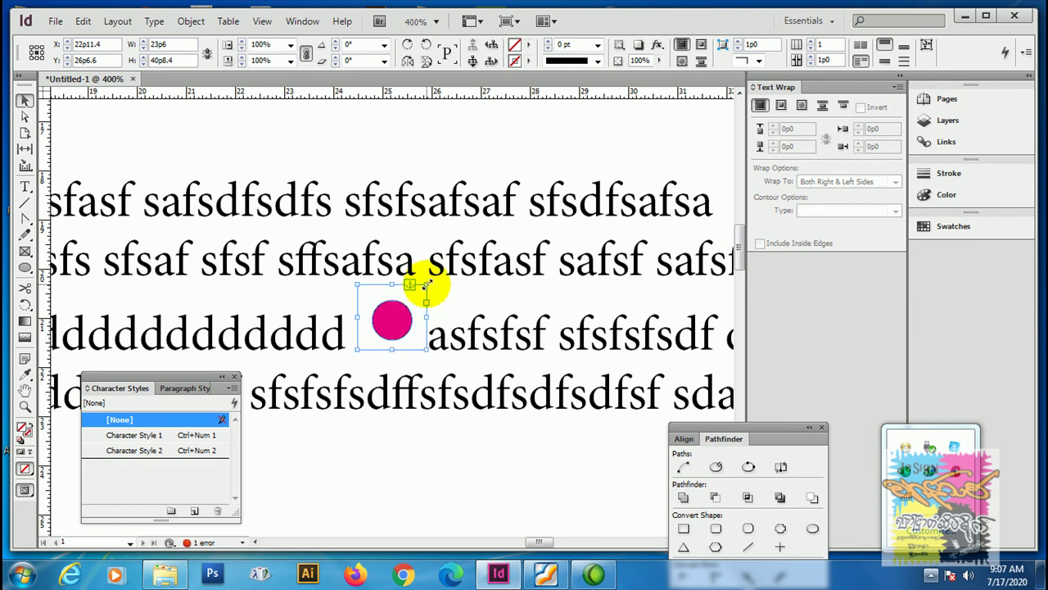
{"action": "mouse_move", "coordinate": [426, 285]}
{"action": "left_mouse_down"}
{"action": "mouse_move", "coordinate": [417, 276]}
{"action": "mouse_move", "coordinate": [406, 298]}
{"action": "mouse_move", "coordinate": [423, 281]}
{"action": "mouse_move", "coordinate": [415, 296]}
{"action": "left_mouse_up"}
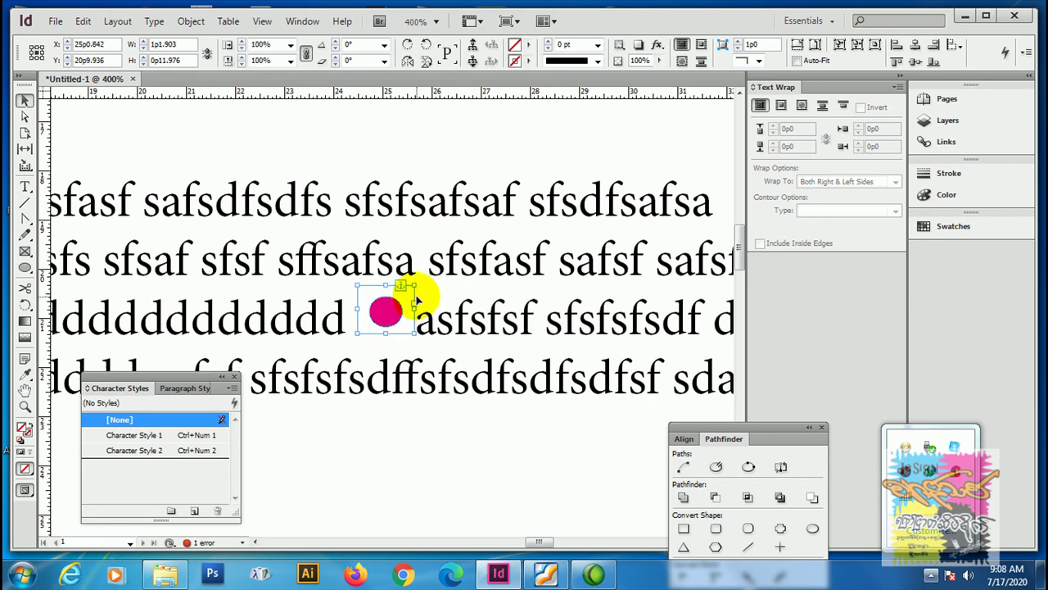
- Hide the frame edges in the document and check the anchored circle within the text
{"action": "left_click", "coordinate": [262, 22]}
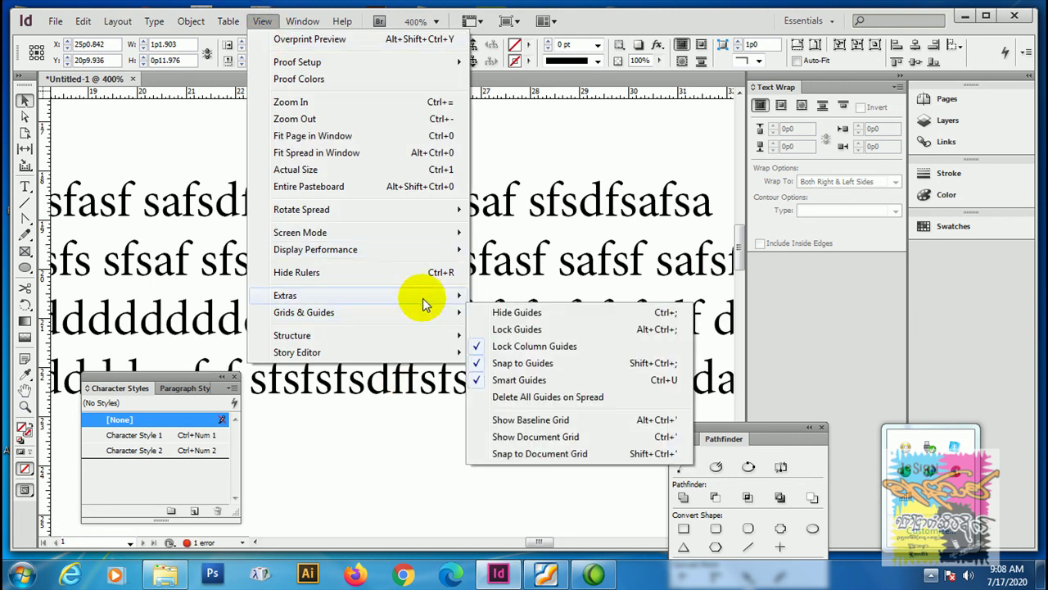
{"action": "mouse_move", "coordinate": [423, 298]}
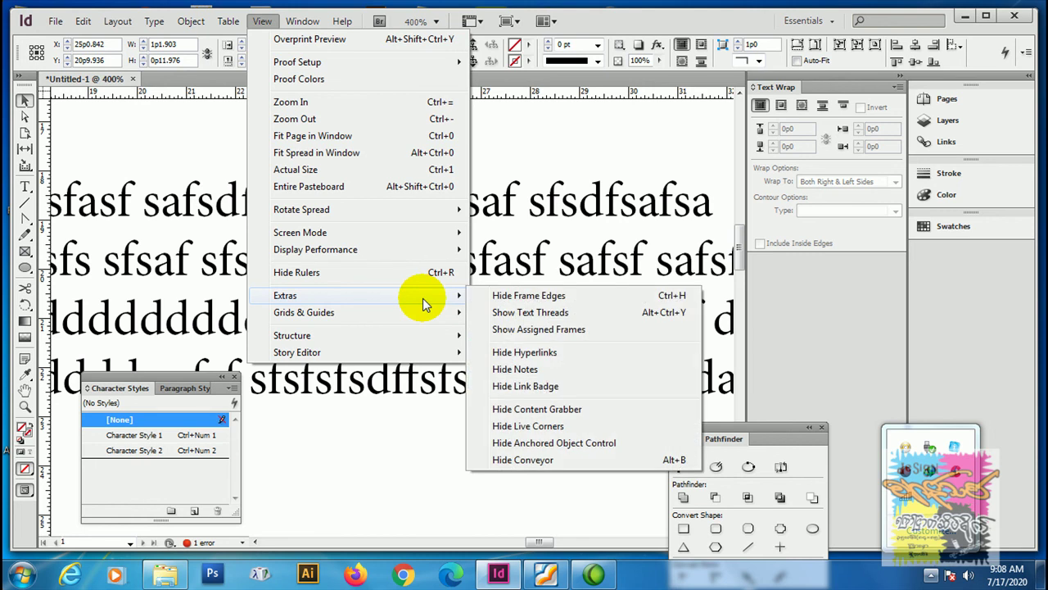
{"action": "left_click", "coordinate": [683, 296]}
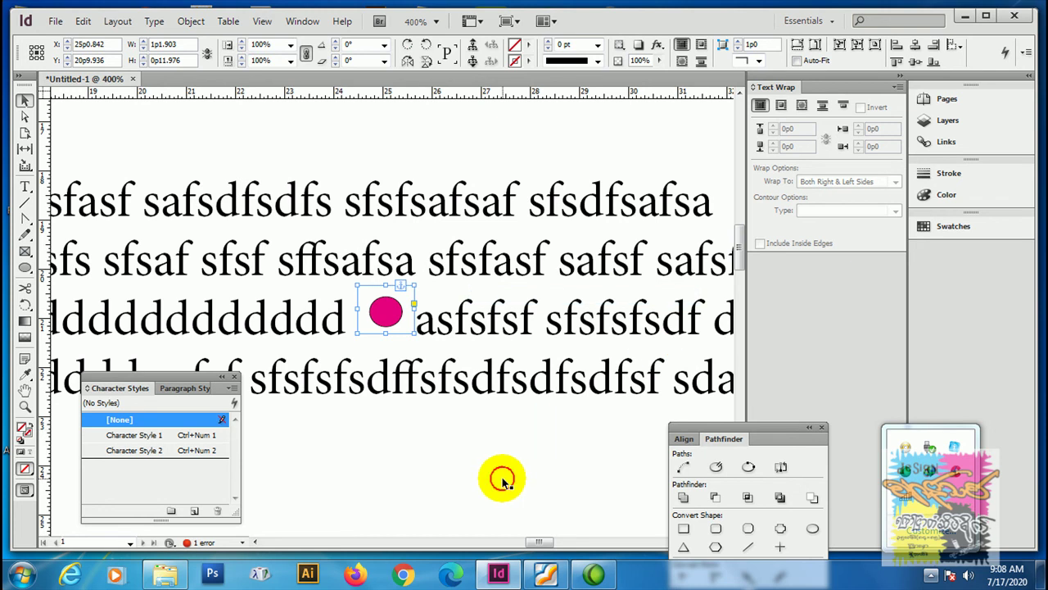
{"action": "left_click", "coordinate": [388, 316]}
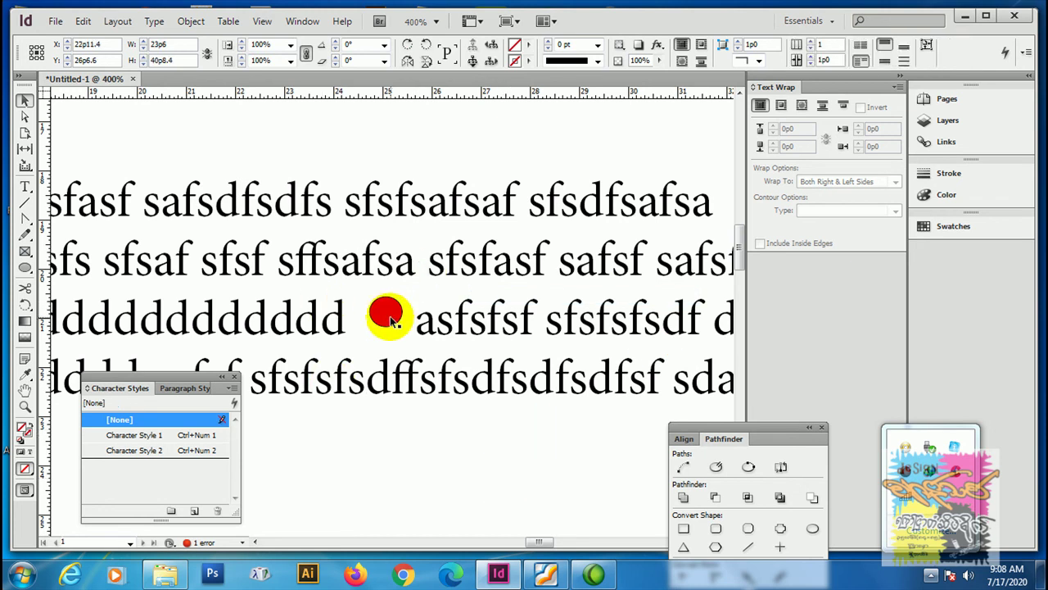